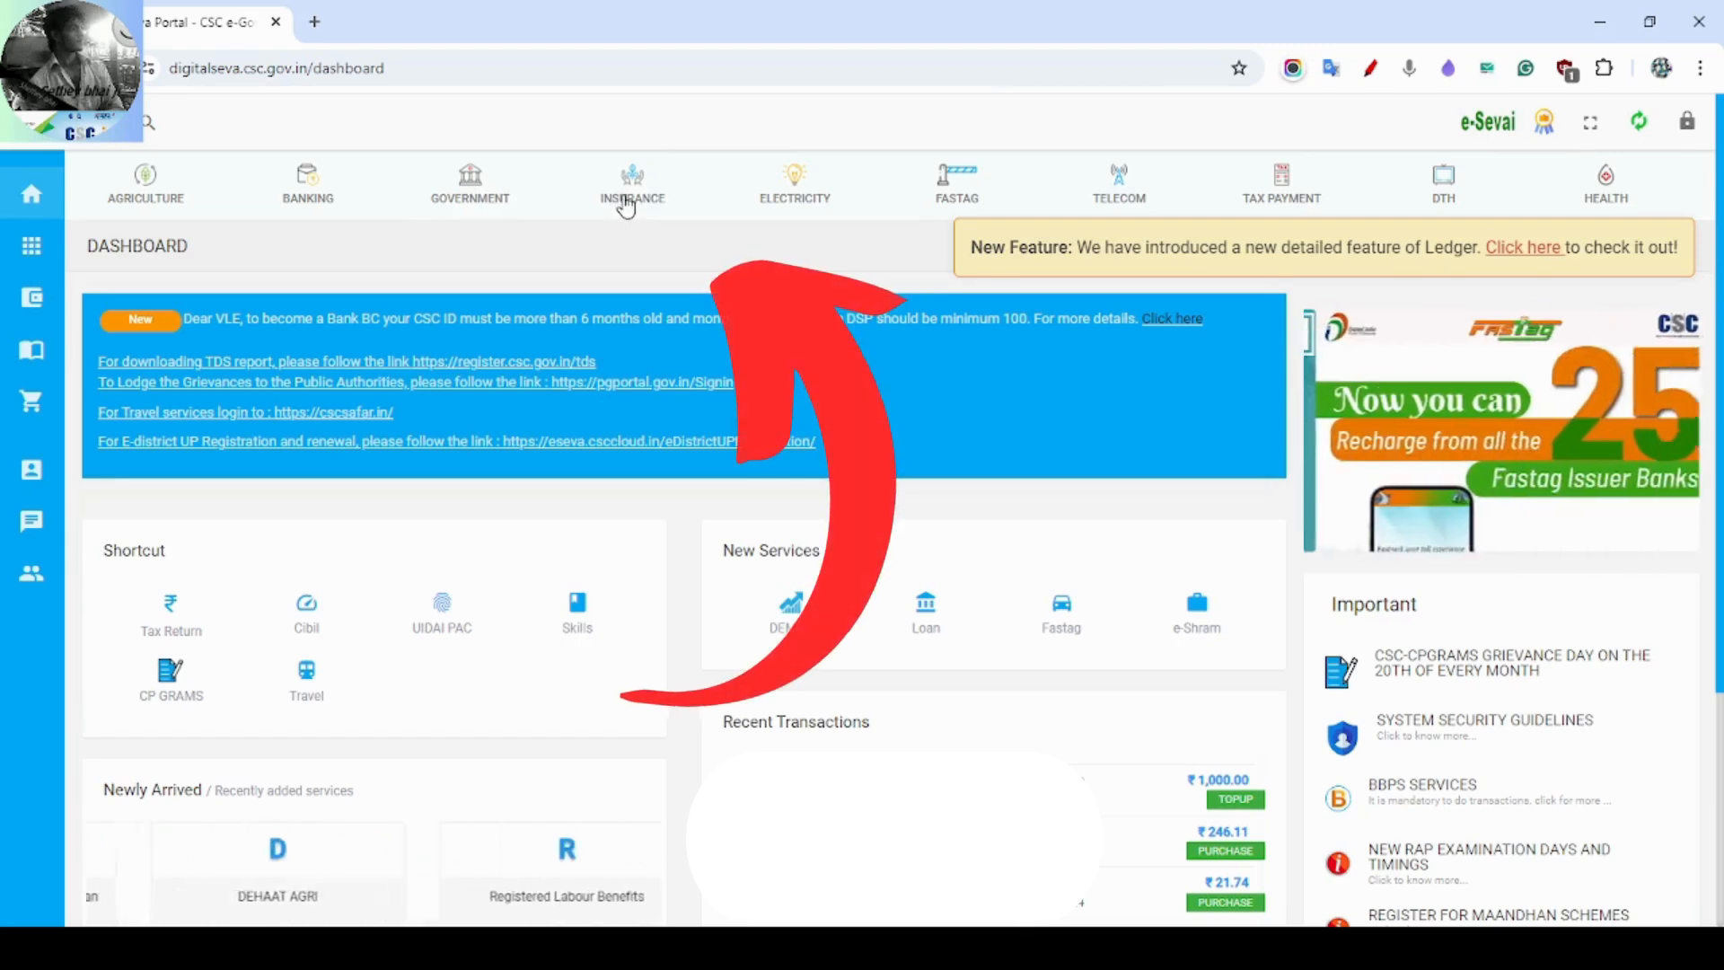
# Open HDFC ERGO's Motor Comprehensive insurance service from the insurance services and enter its CSCConnect portal
pyautogui.click(627, 199)
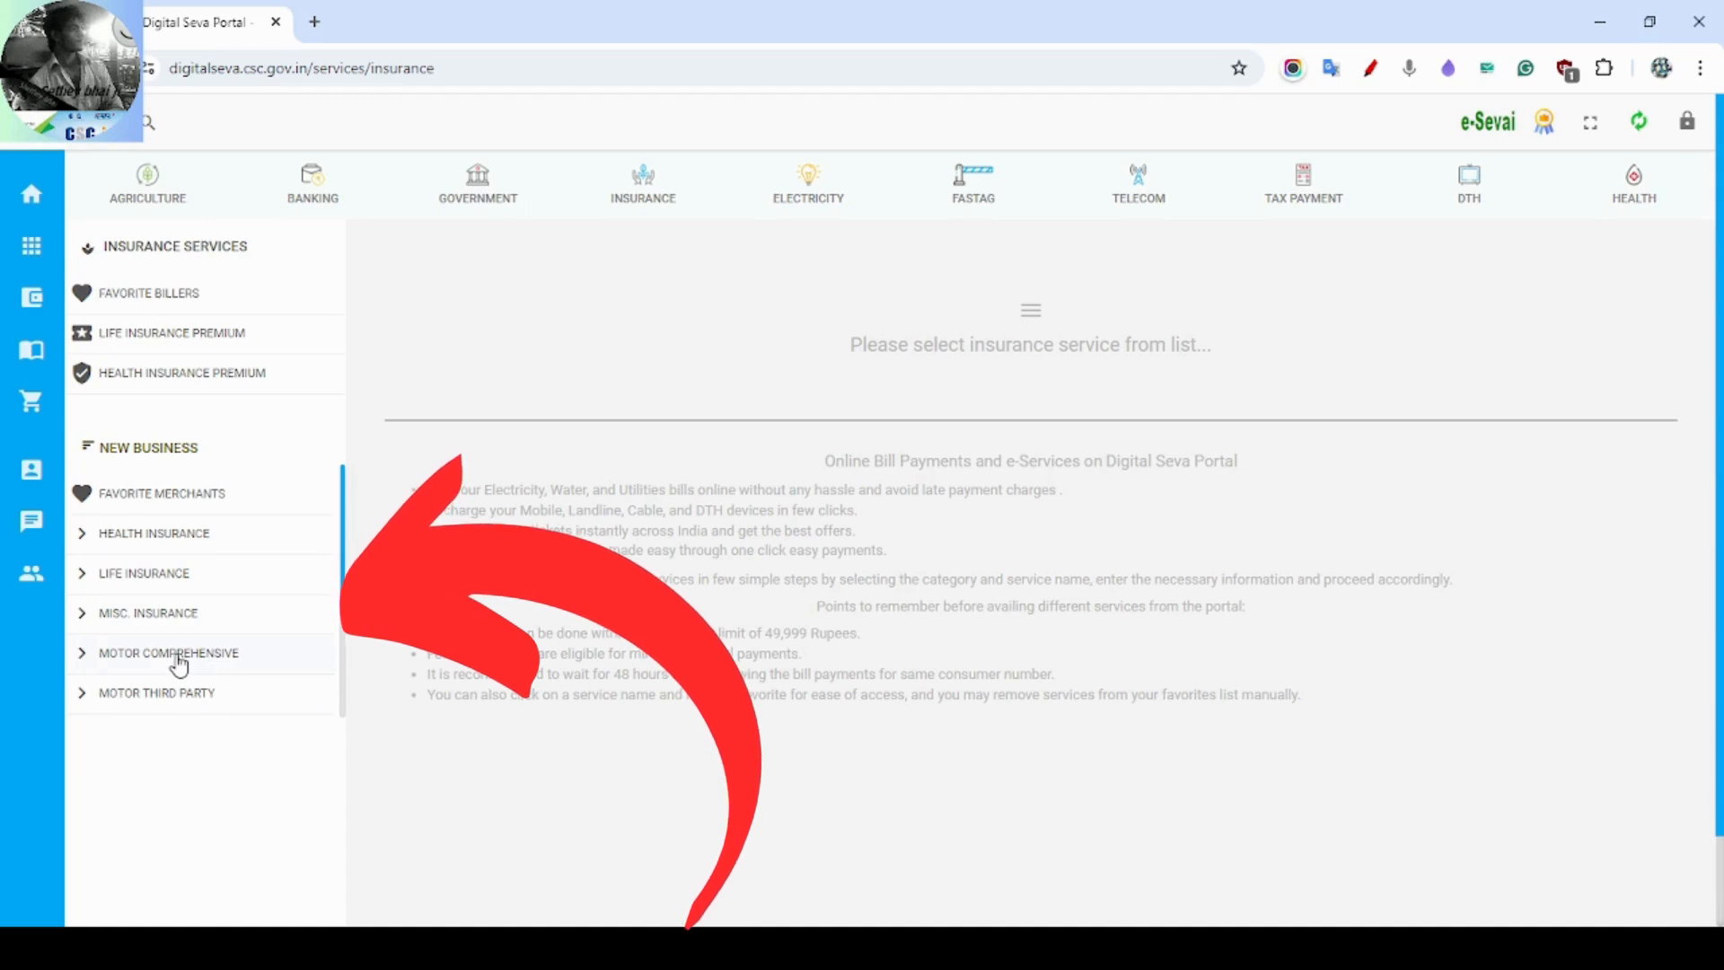
pyautogui.click(178, 664)
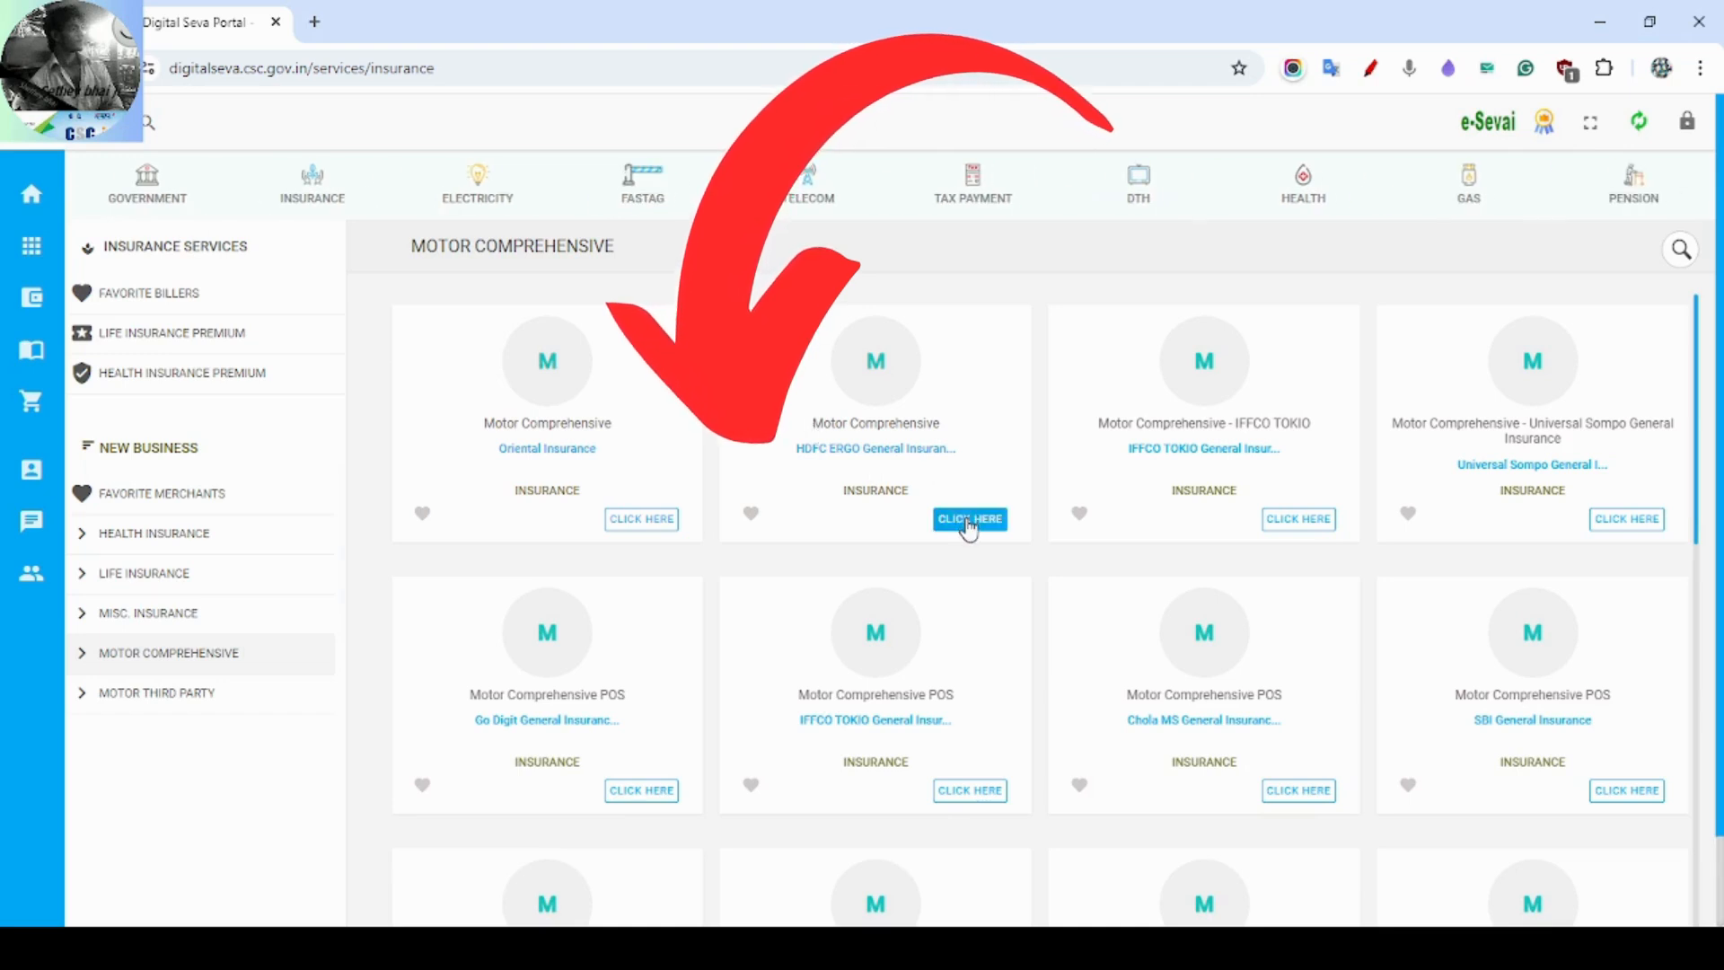
pyautogui.click(968, 521)
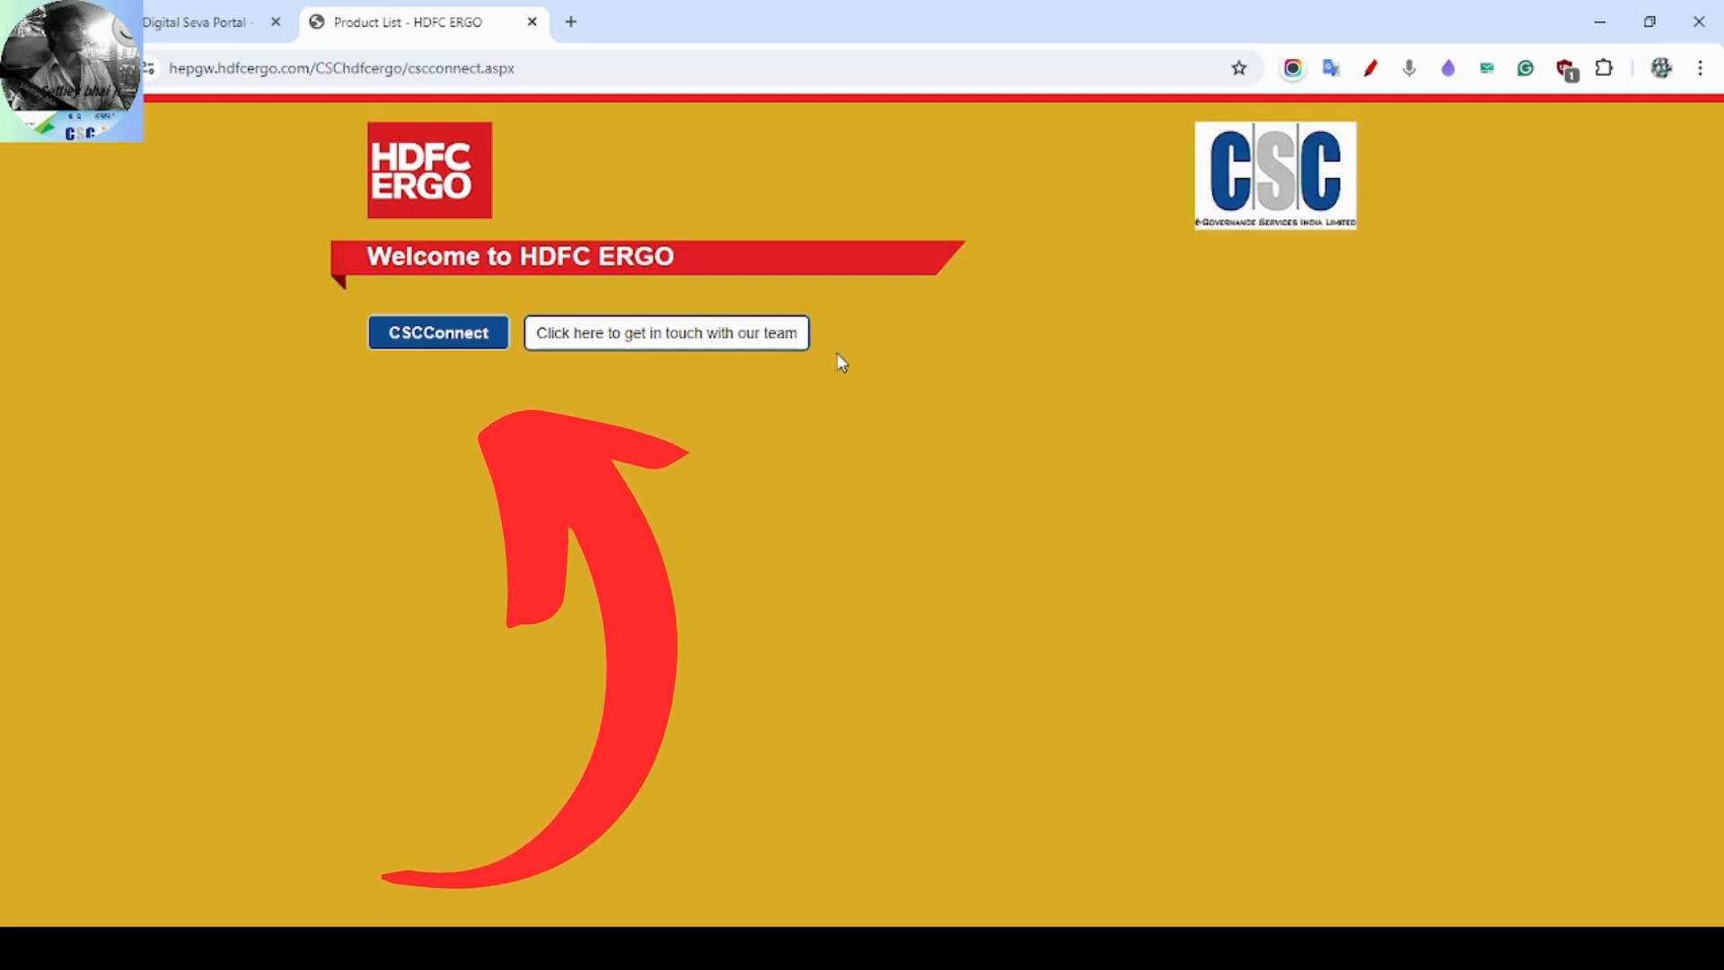
pyautogui.click(484, 339)
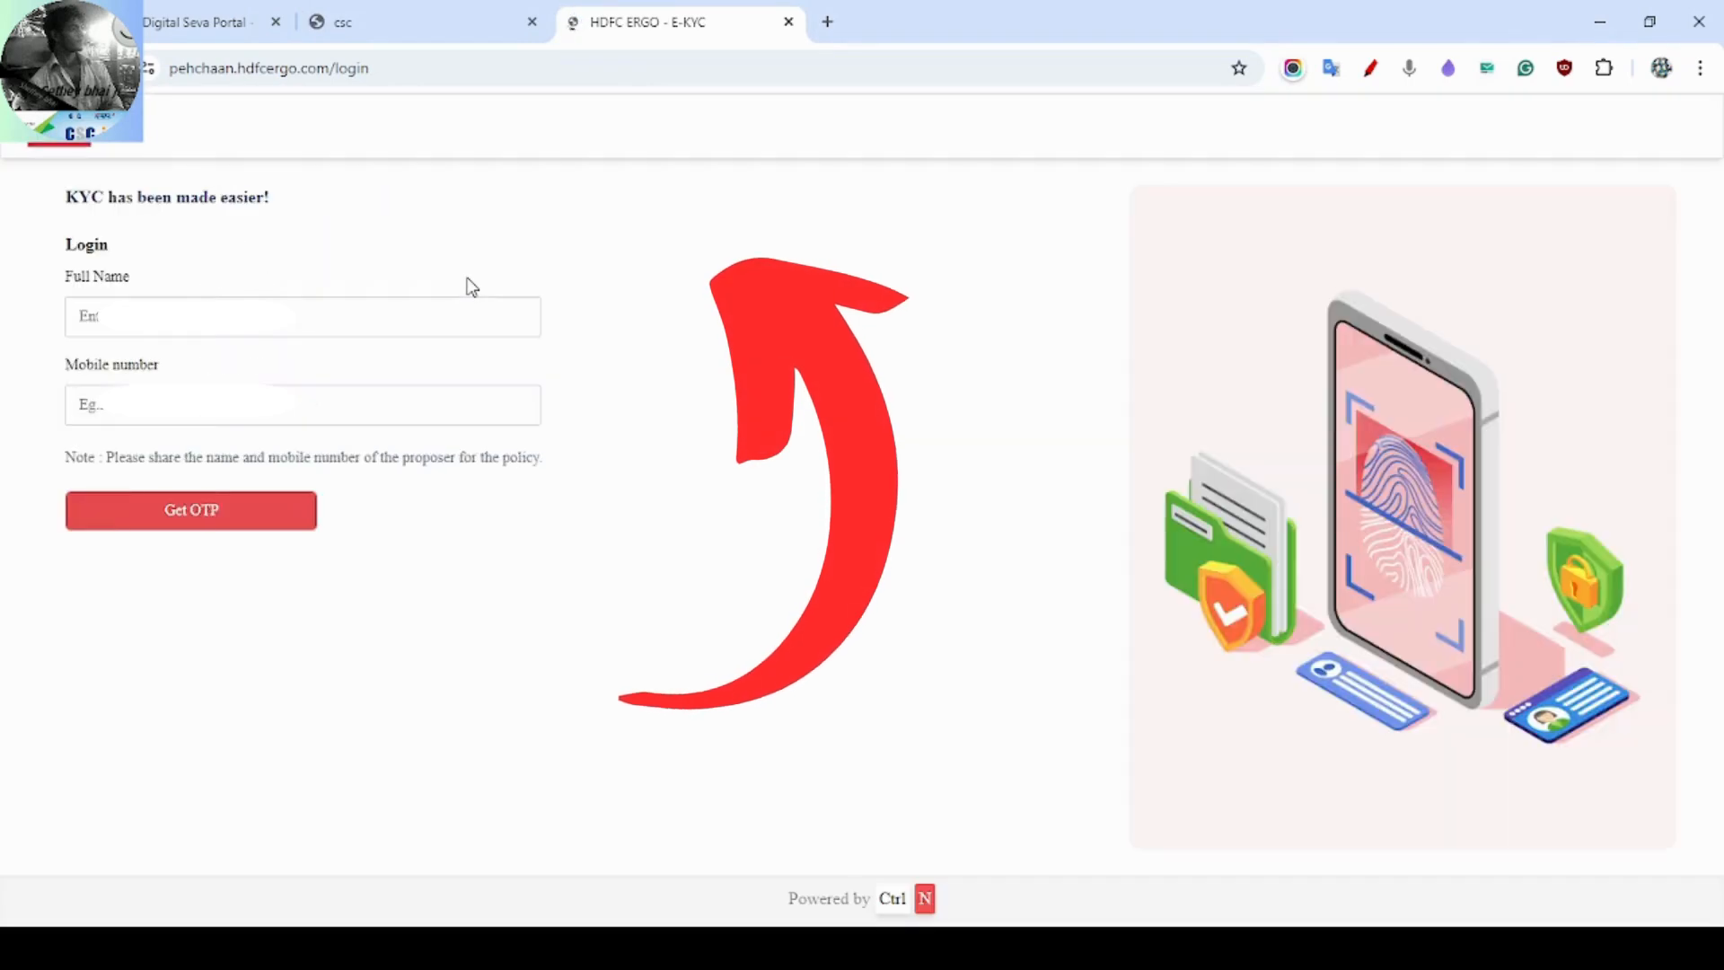
# Fill in the proposer's full name and mobile number for the KYC login and request an OTP
pyautogui.click(283, 322)
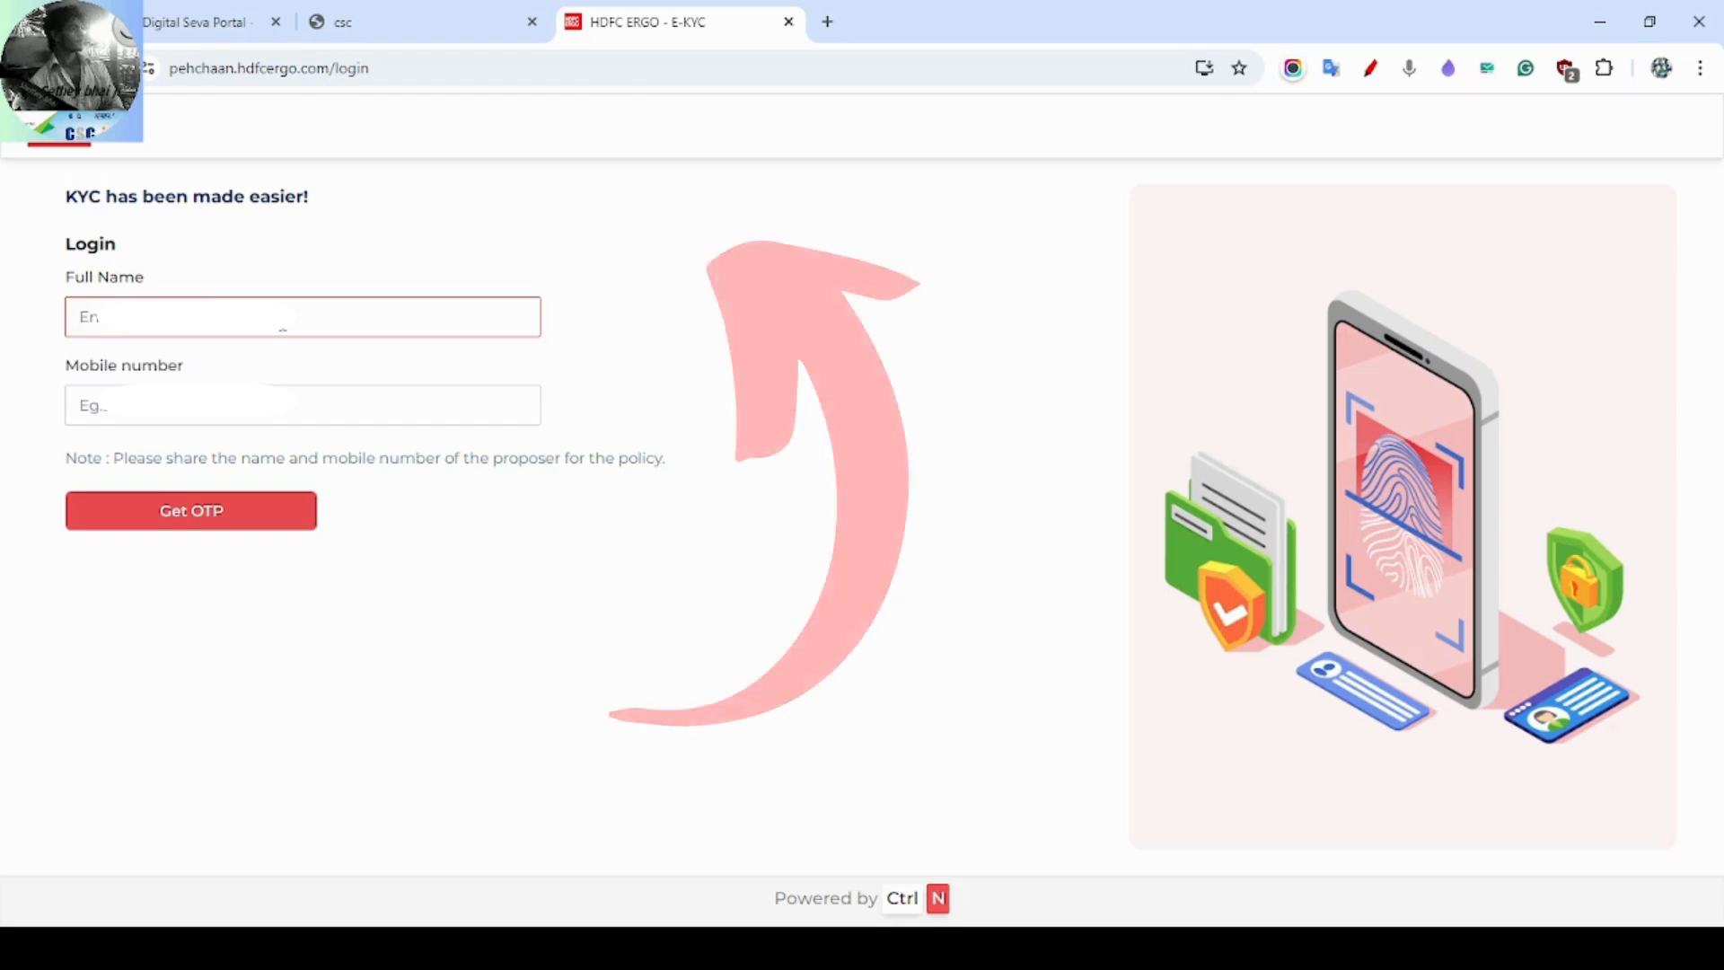
pyautogui.write('2')
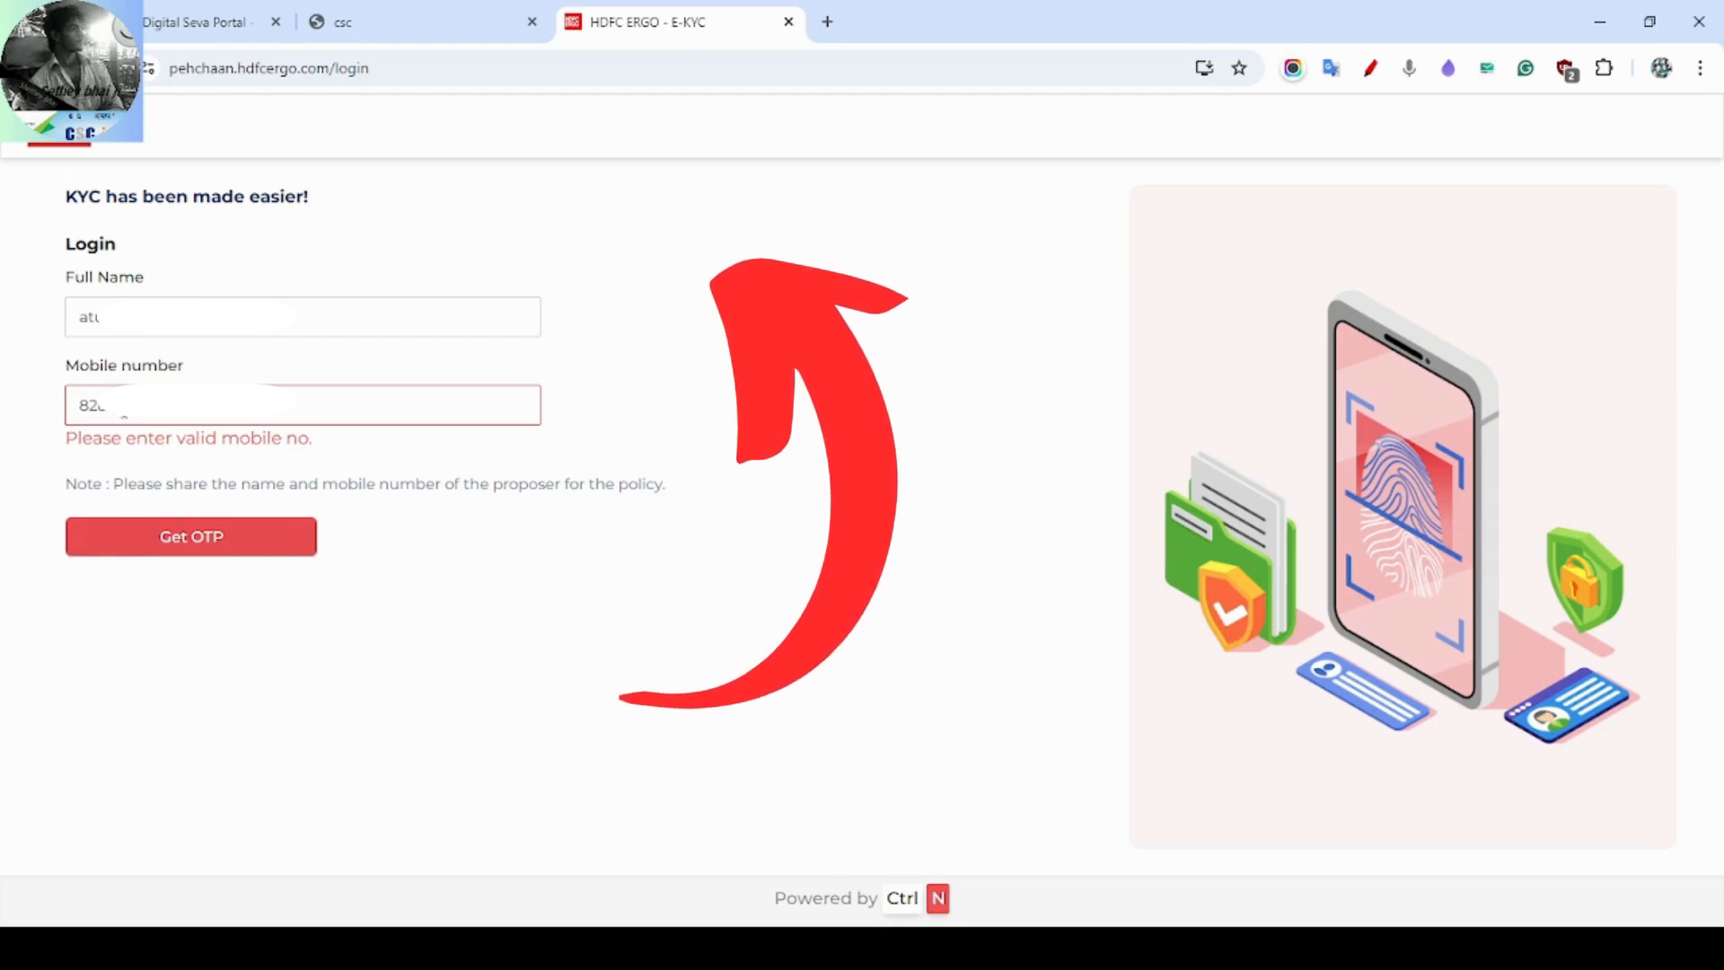
pyautogui.write('0')
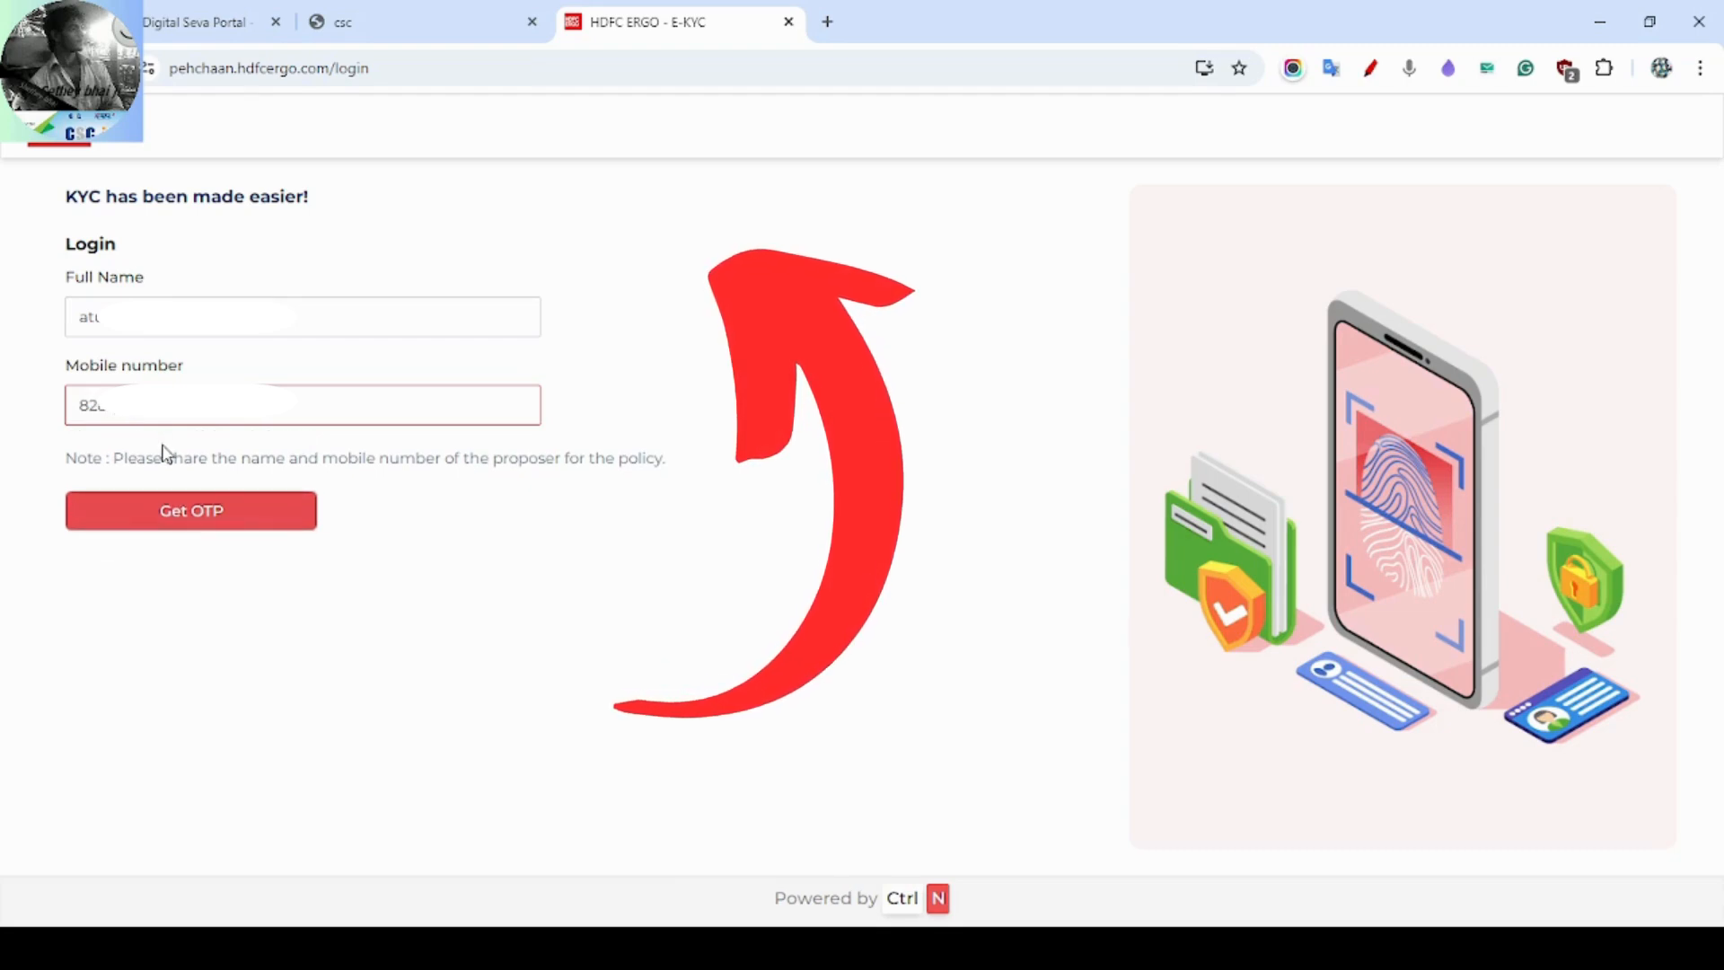
pyautogui.click(179, 517)
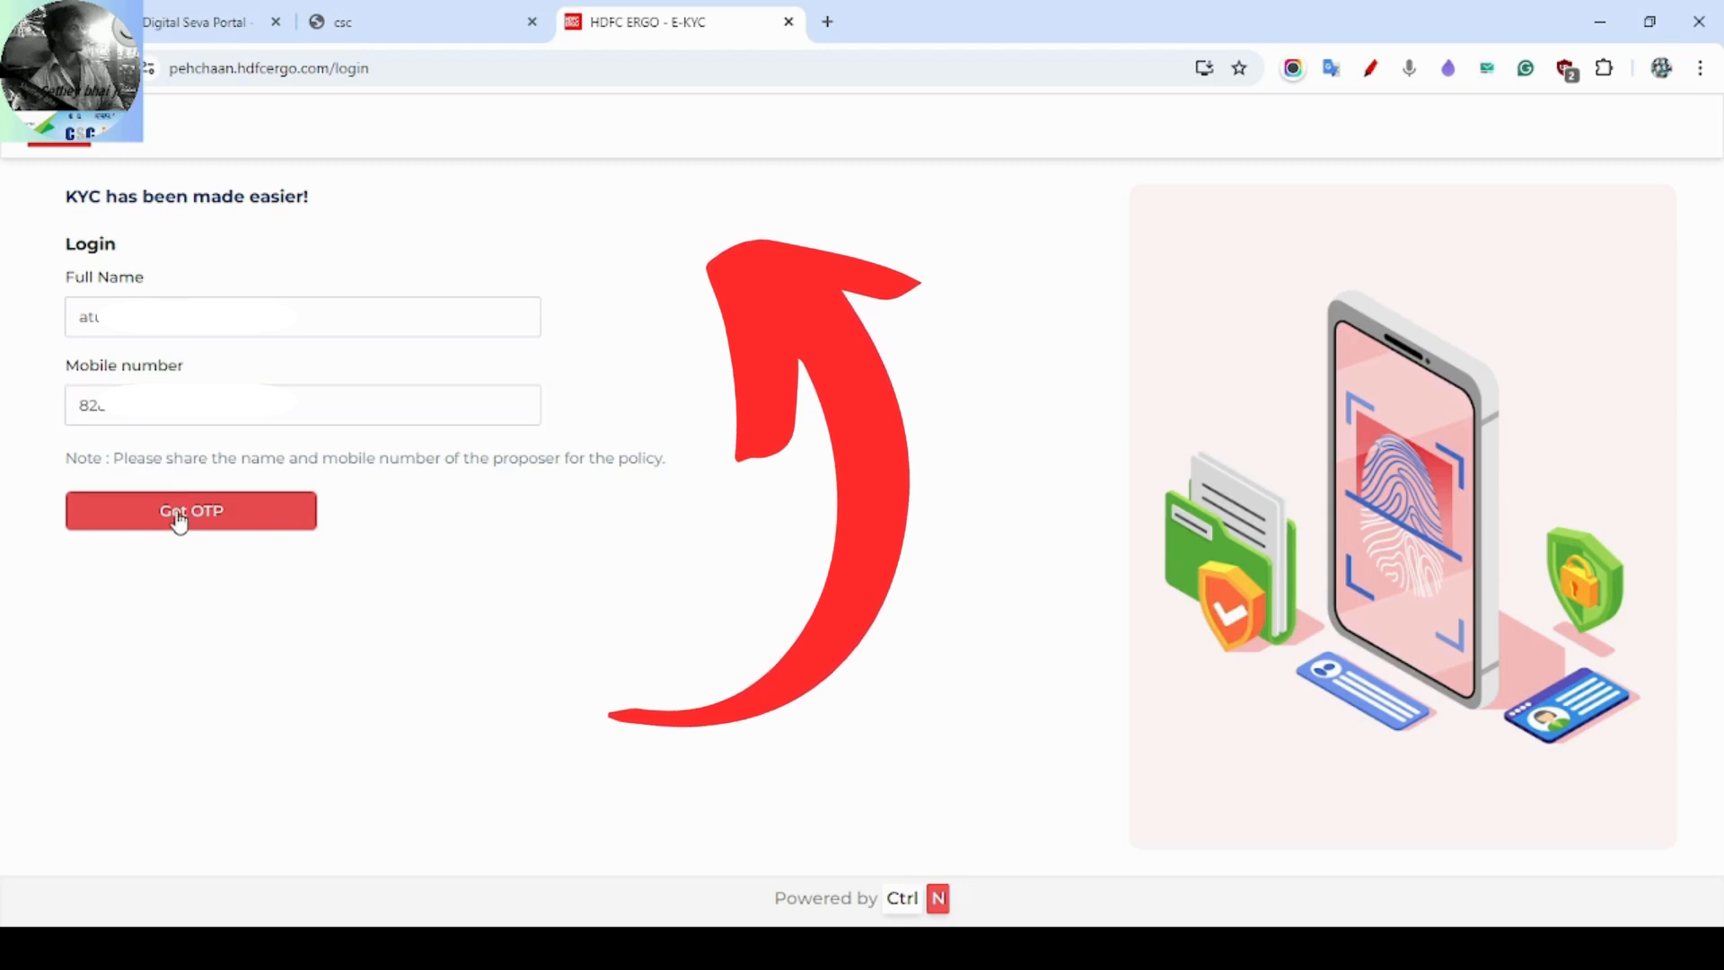
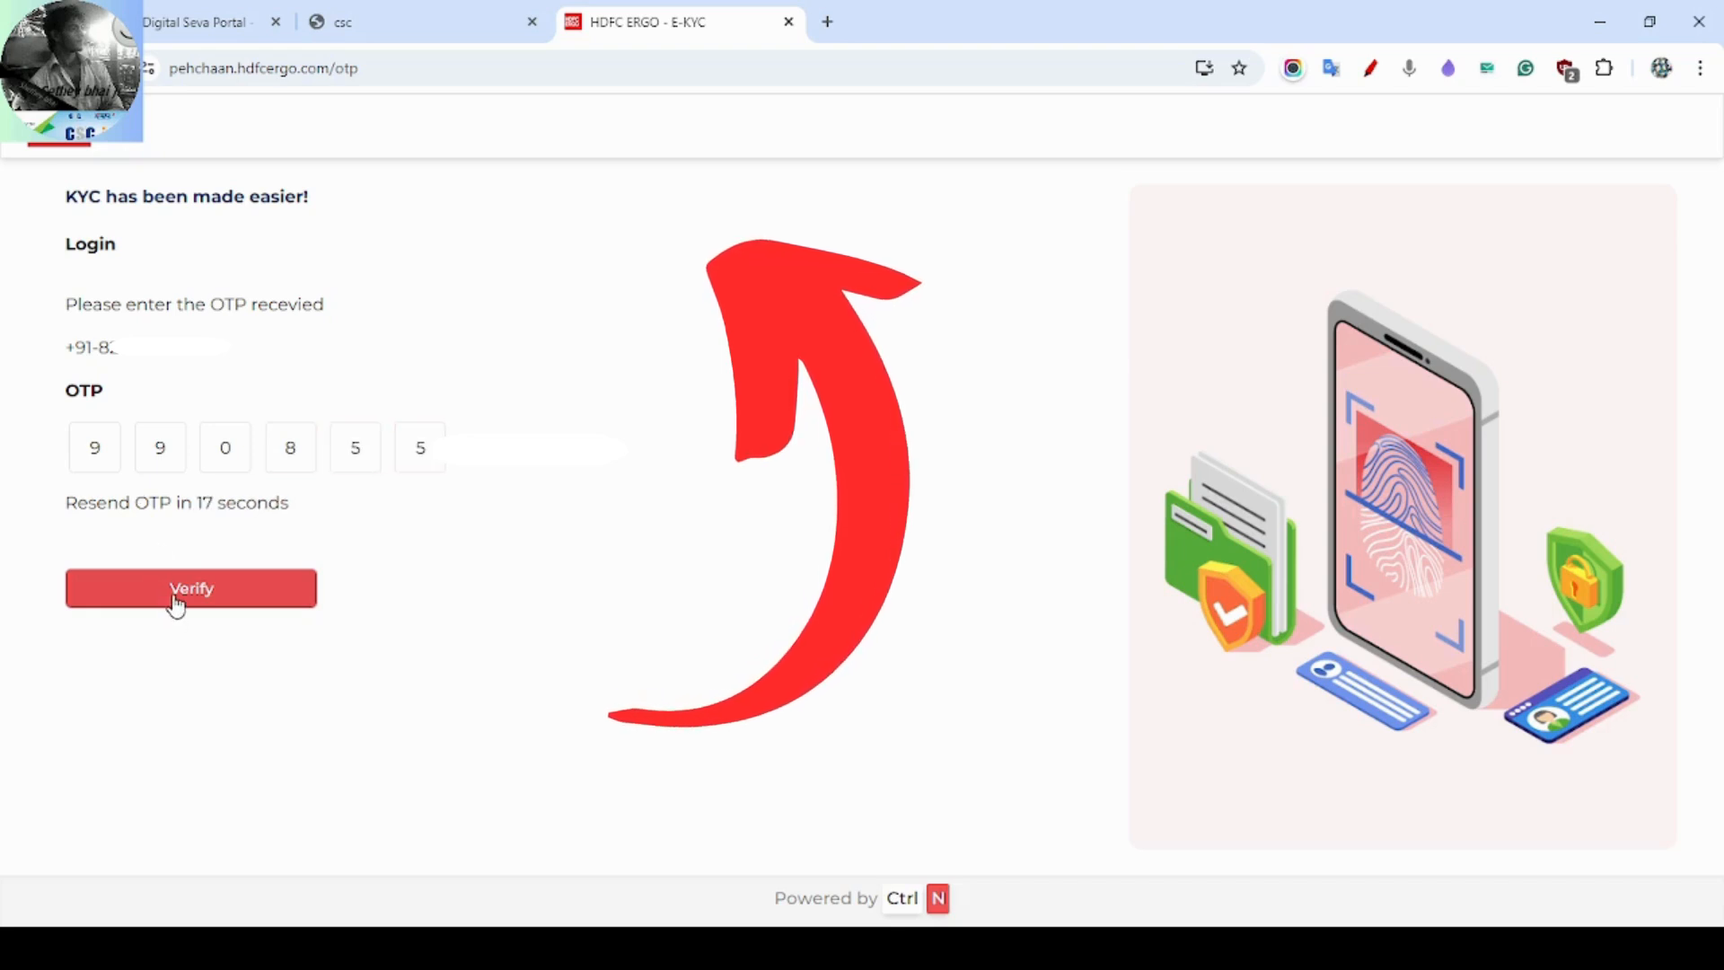
# Enter the OTP received on the mobile number and verify the KYC login
pyautogui.click(176, 603)
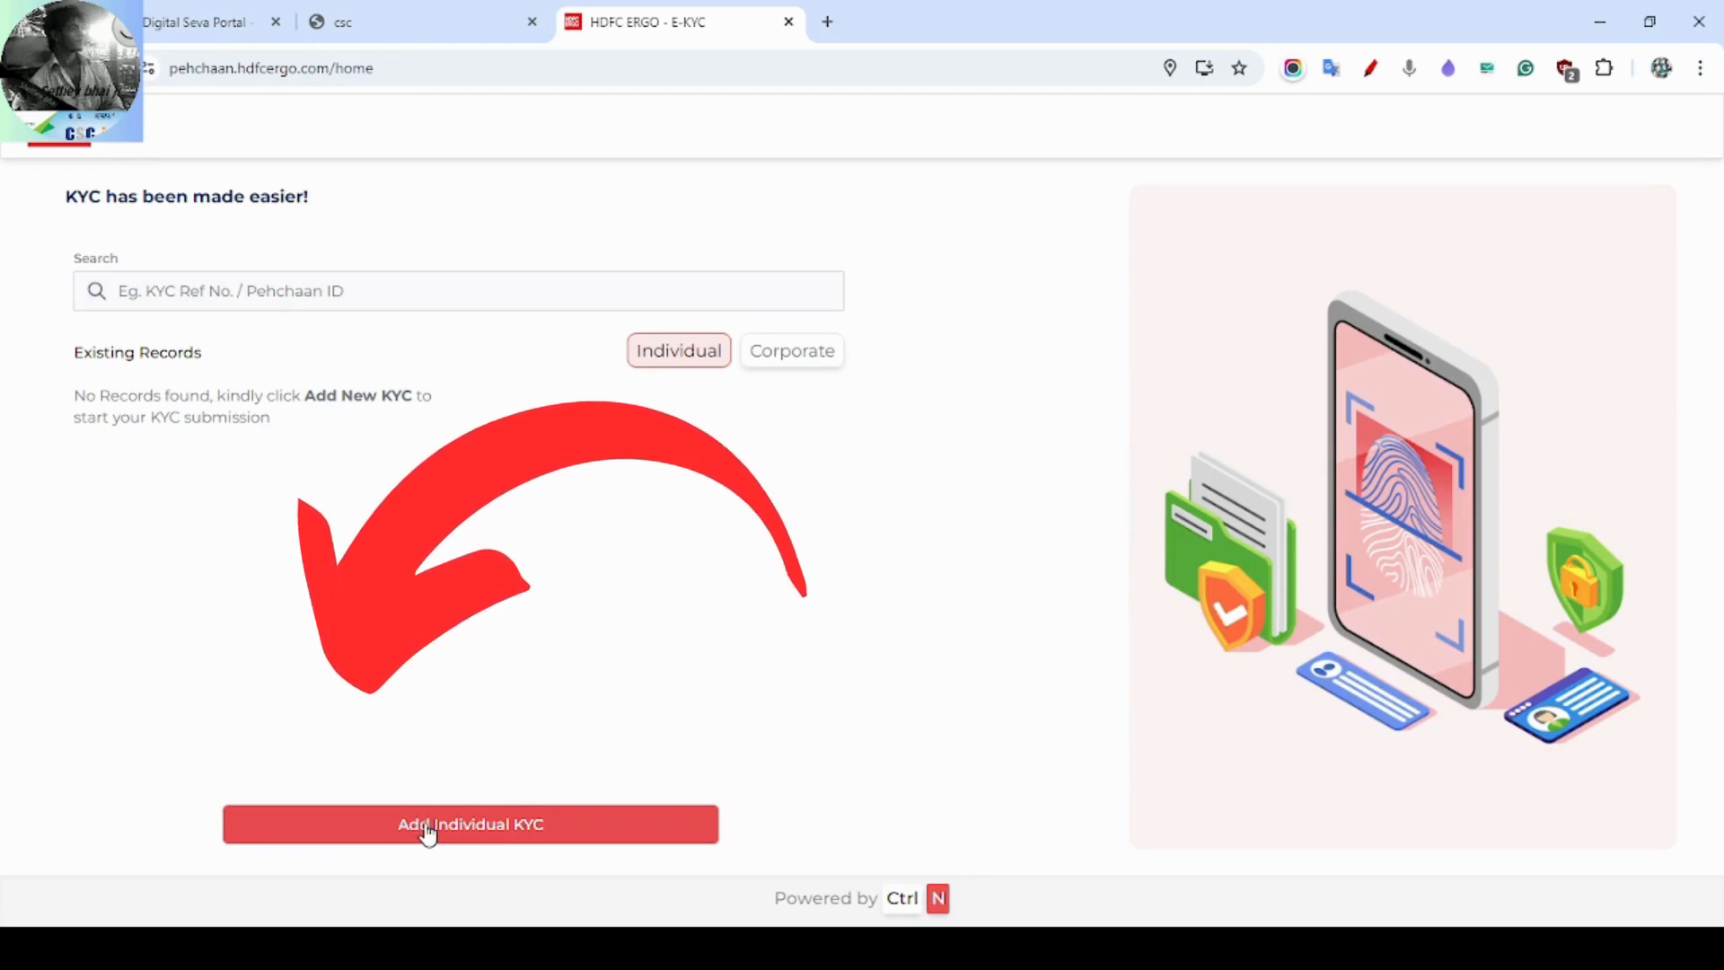
# Start an individual KYC with Aadhaar using UIDAI, enter the PAN number and fetch the details from Digilocker
pyautogui.click(427, 827)
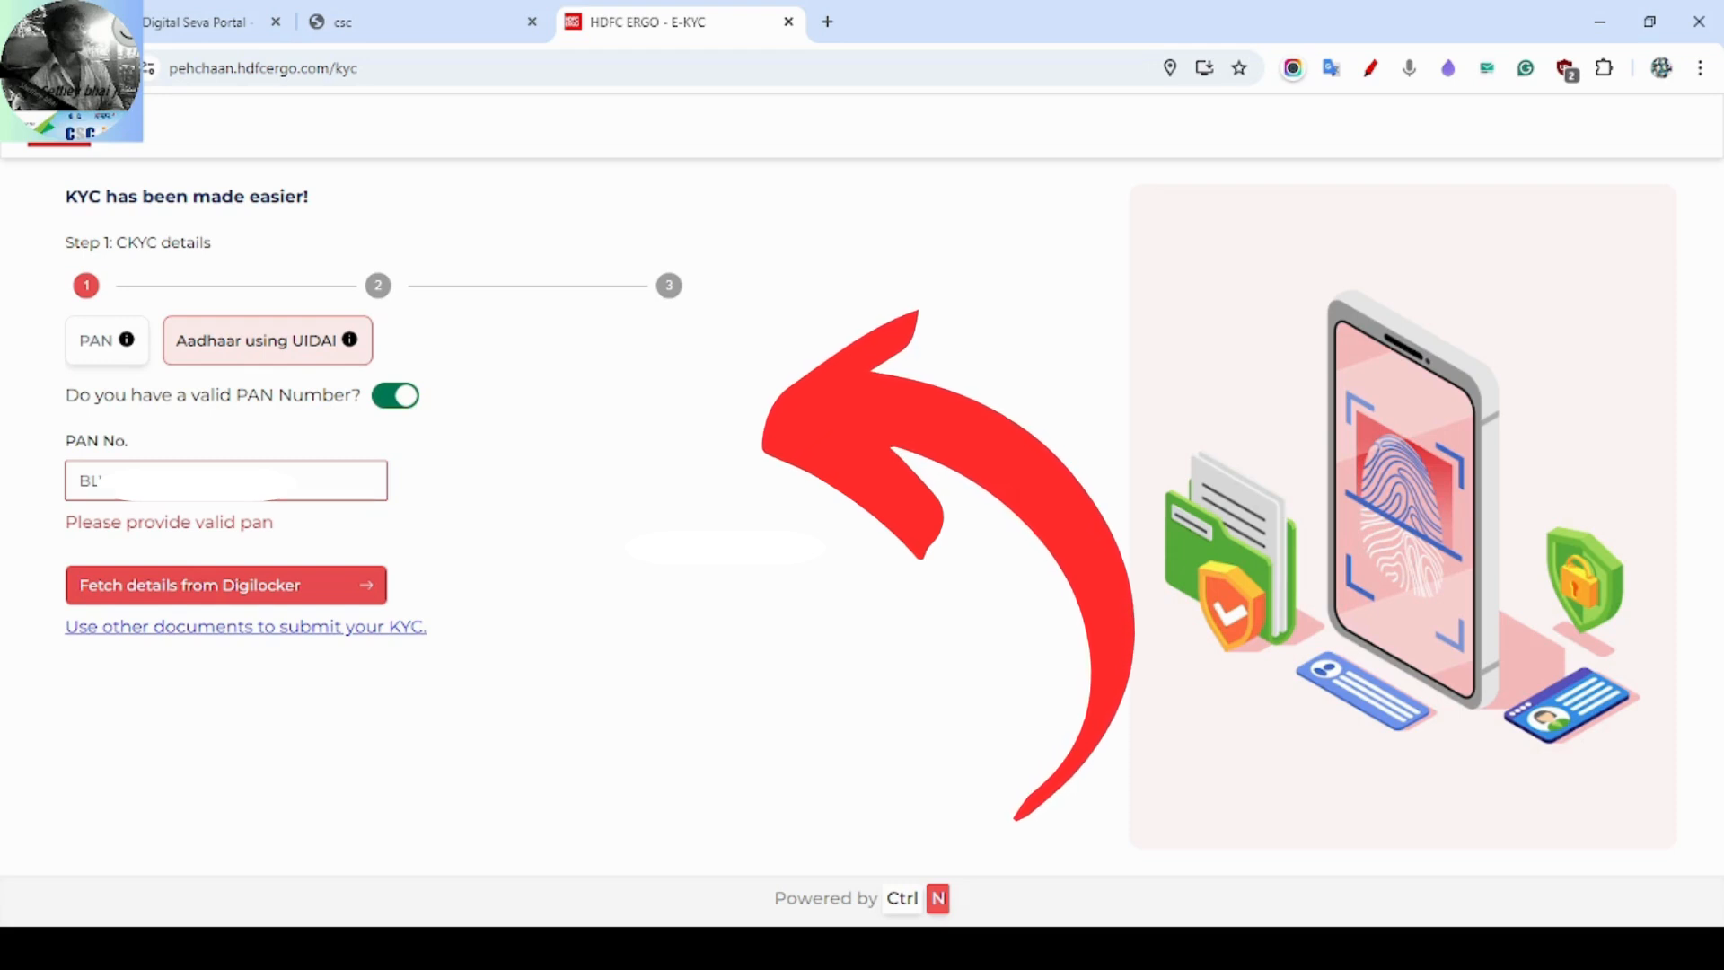
pyautogui.write('?')
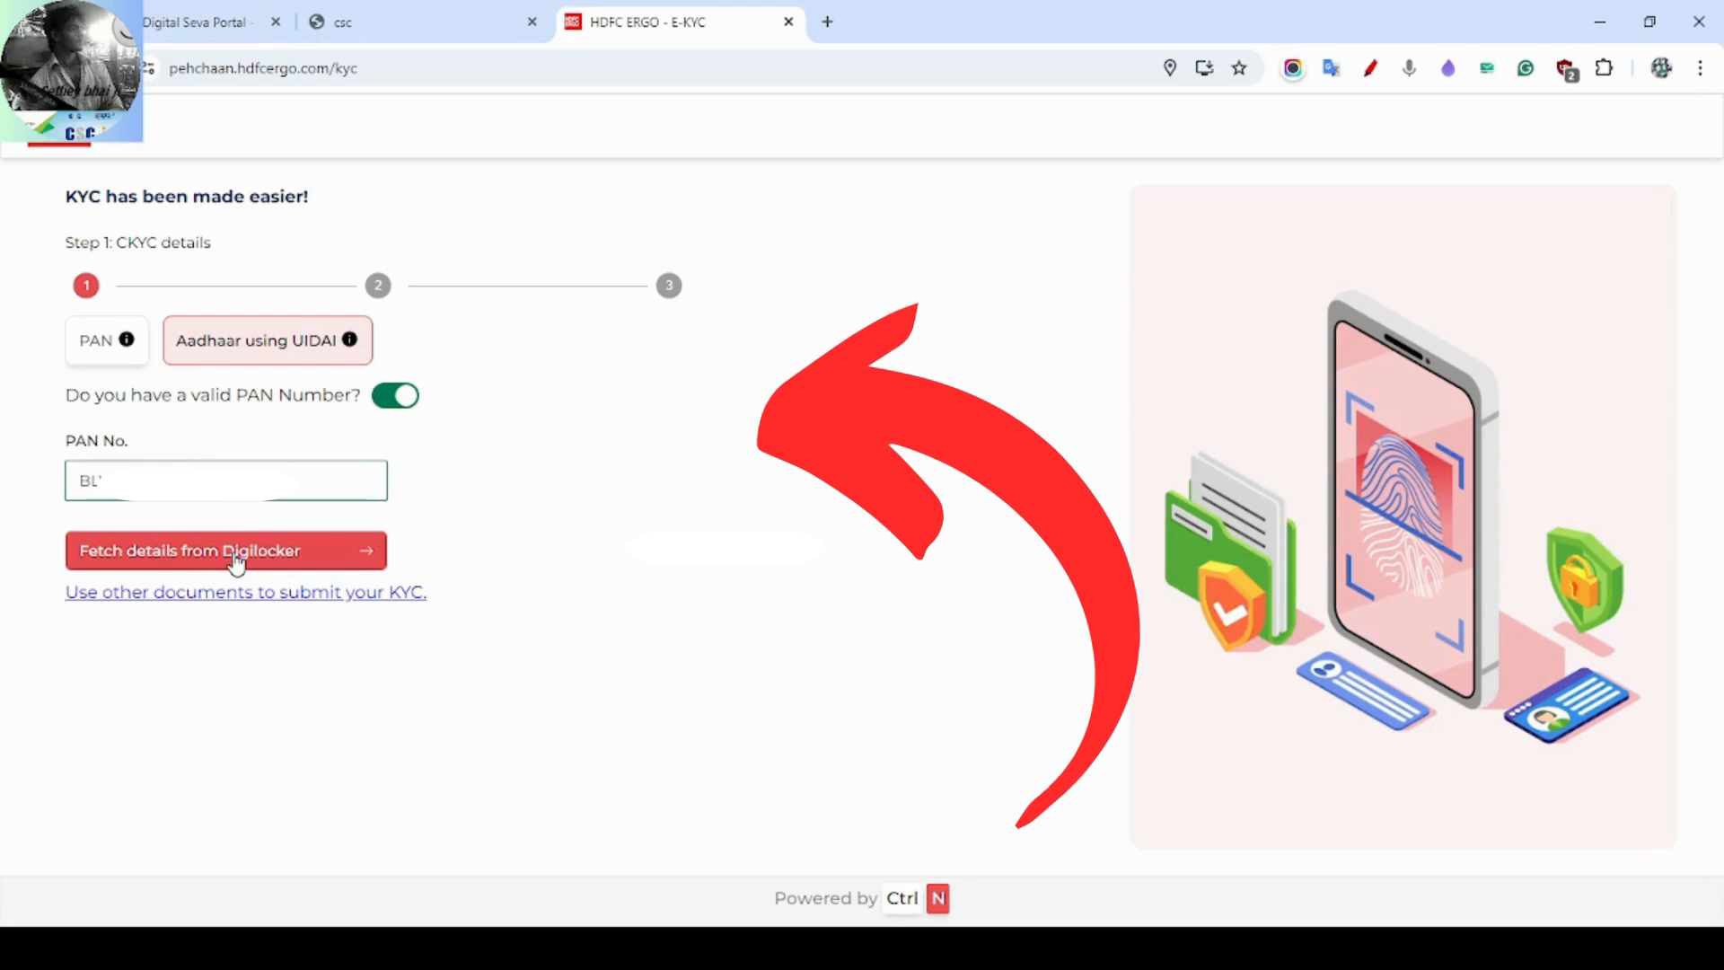
pyautogui.click(237, 557)
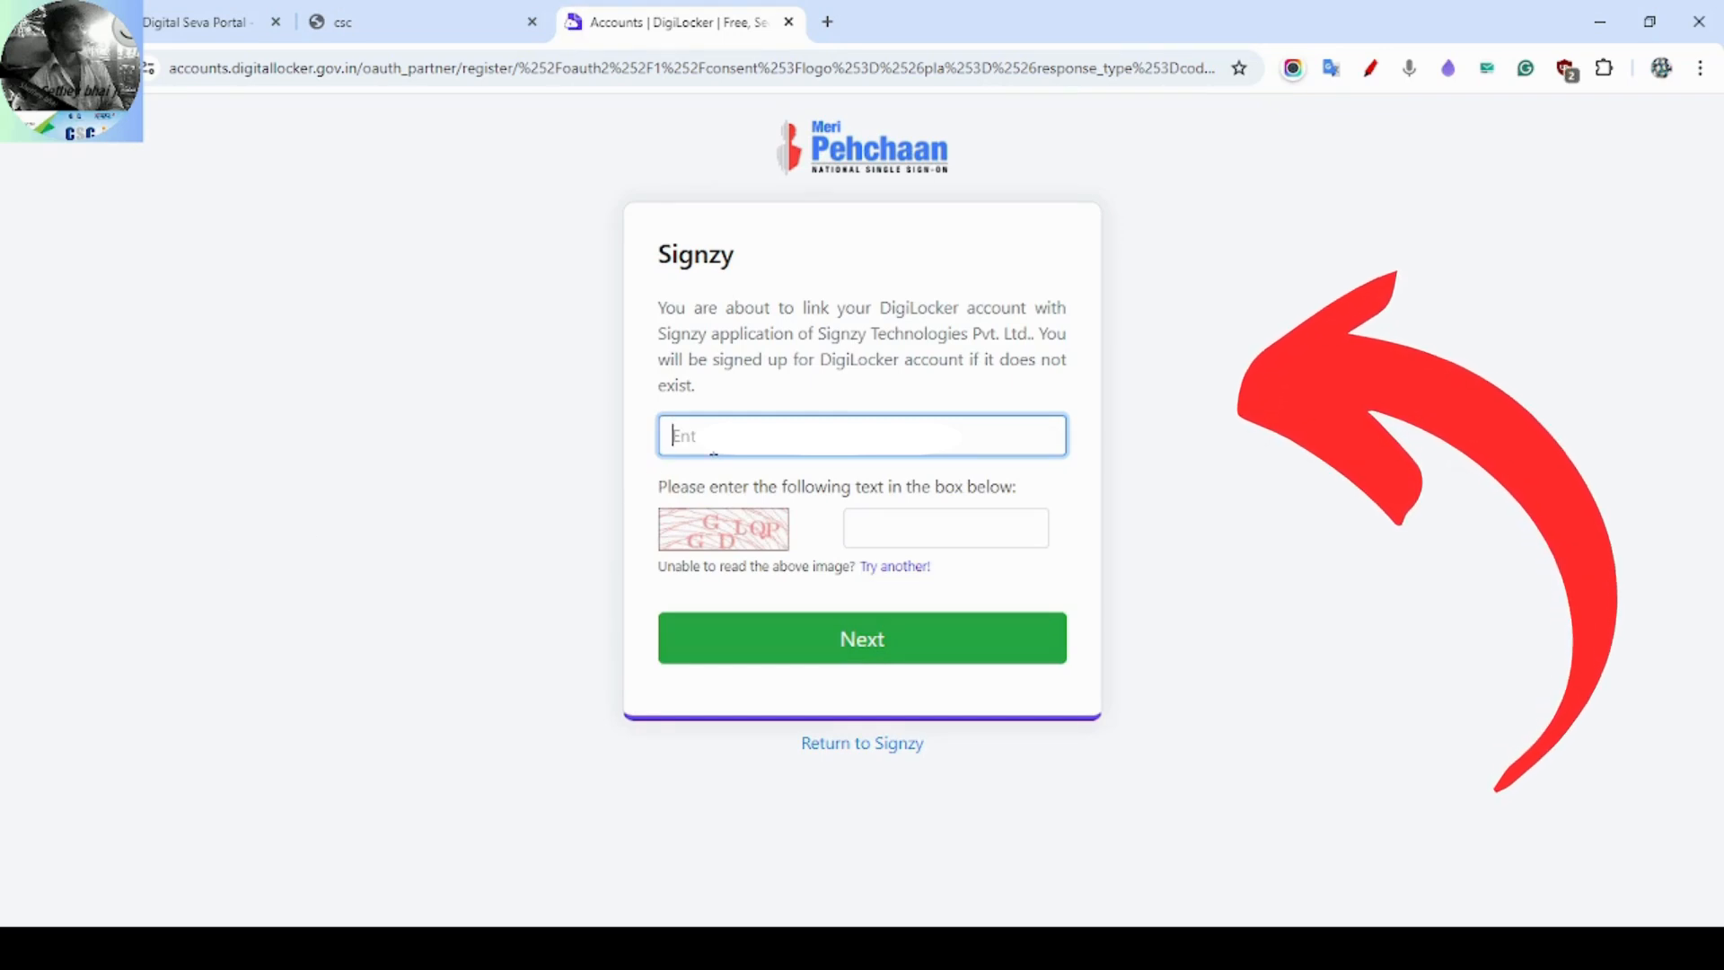
# Enter the Aadhaar number and the captcha text to link the DigiLocker account with Signzy, and submit them
pyautogui.write('273')
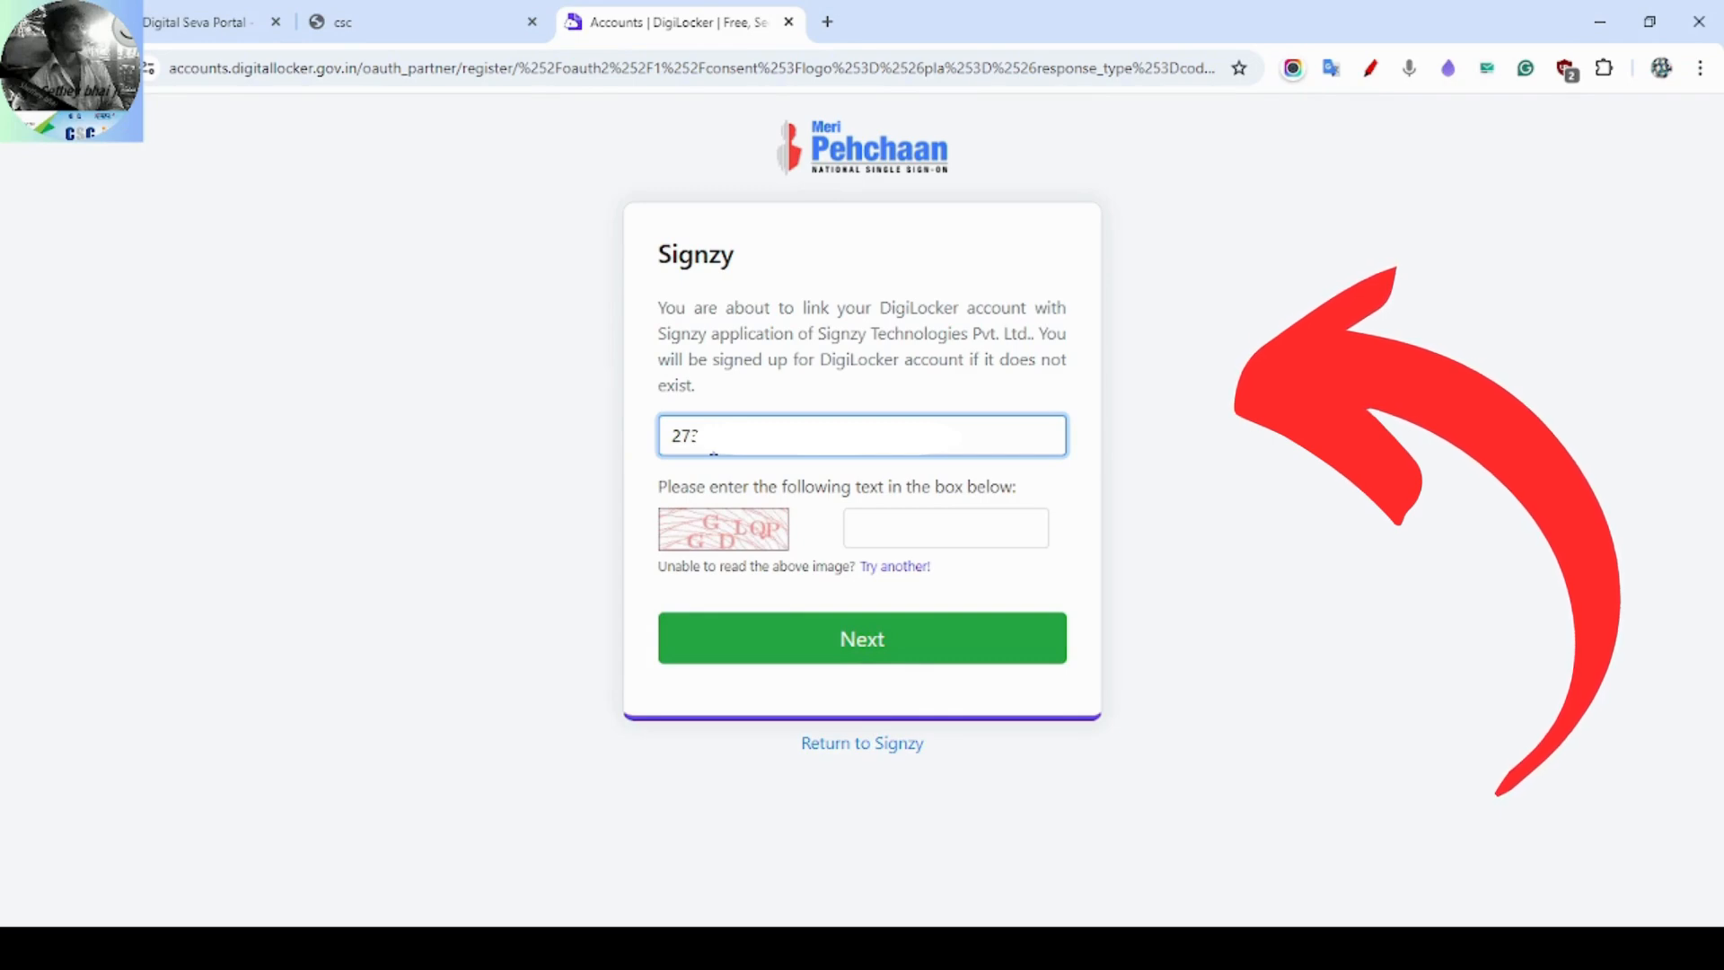
pyautogui.click(920, 533)
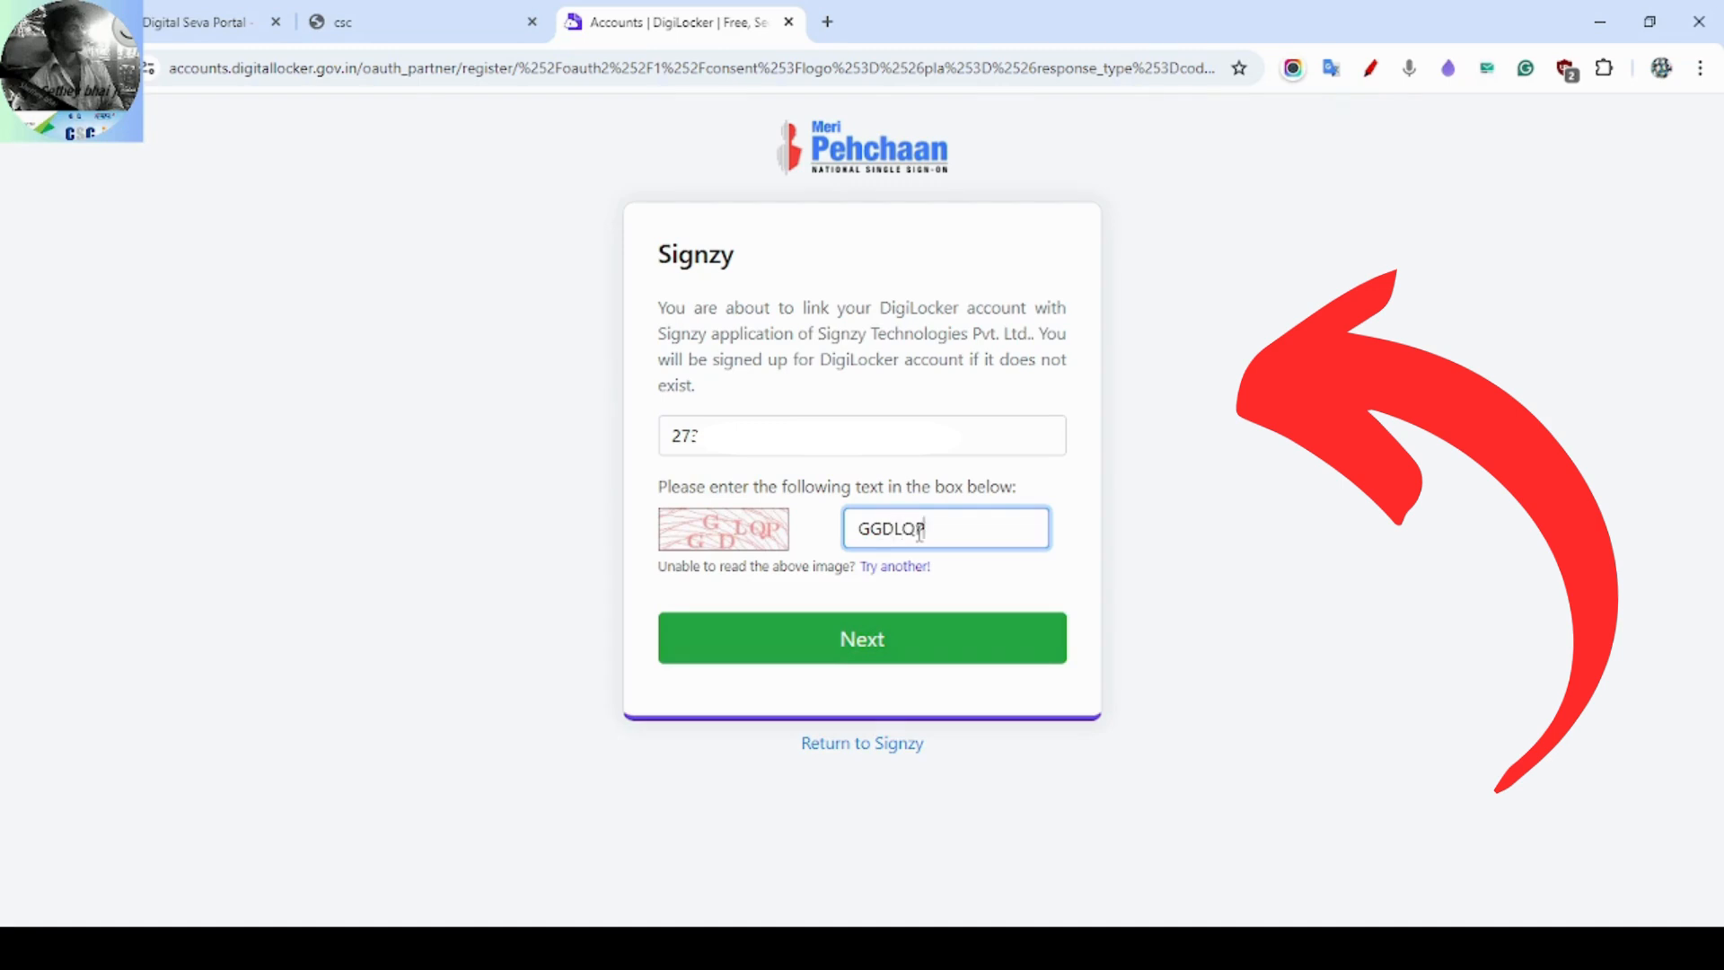
pyautogui.click(839, 635)
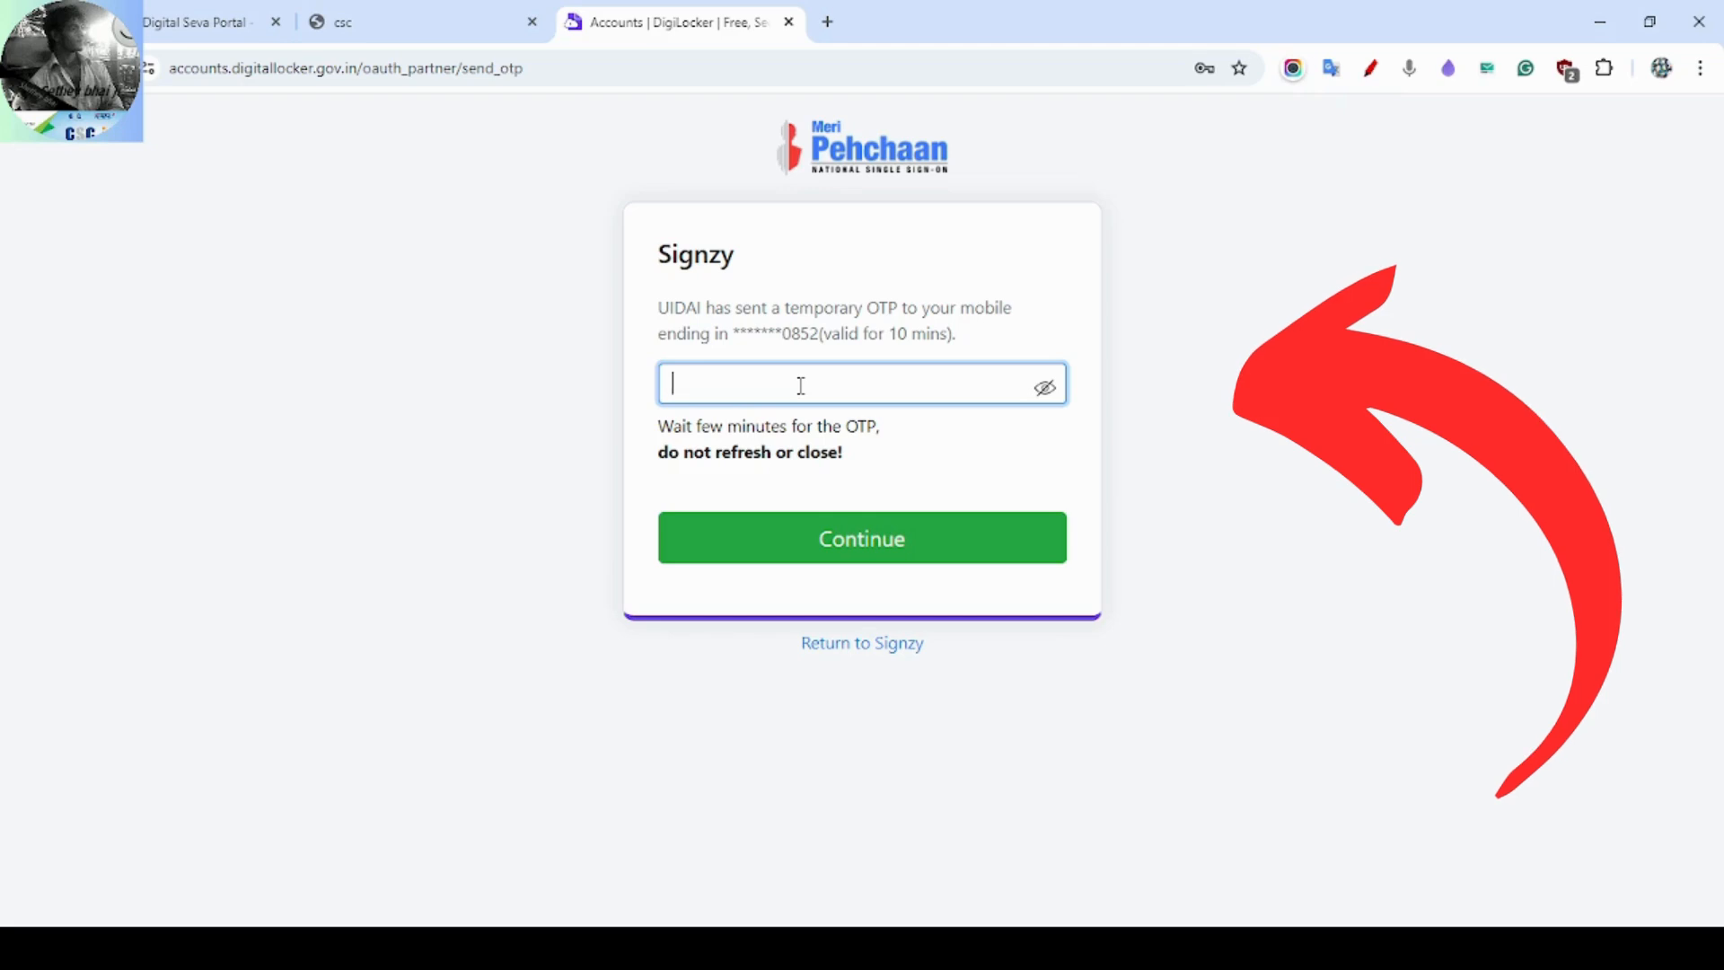
# Authenticate the DigiLocker account with the UIDAI OTP and the 6-digit security PIN
pyautogui.write('••')
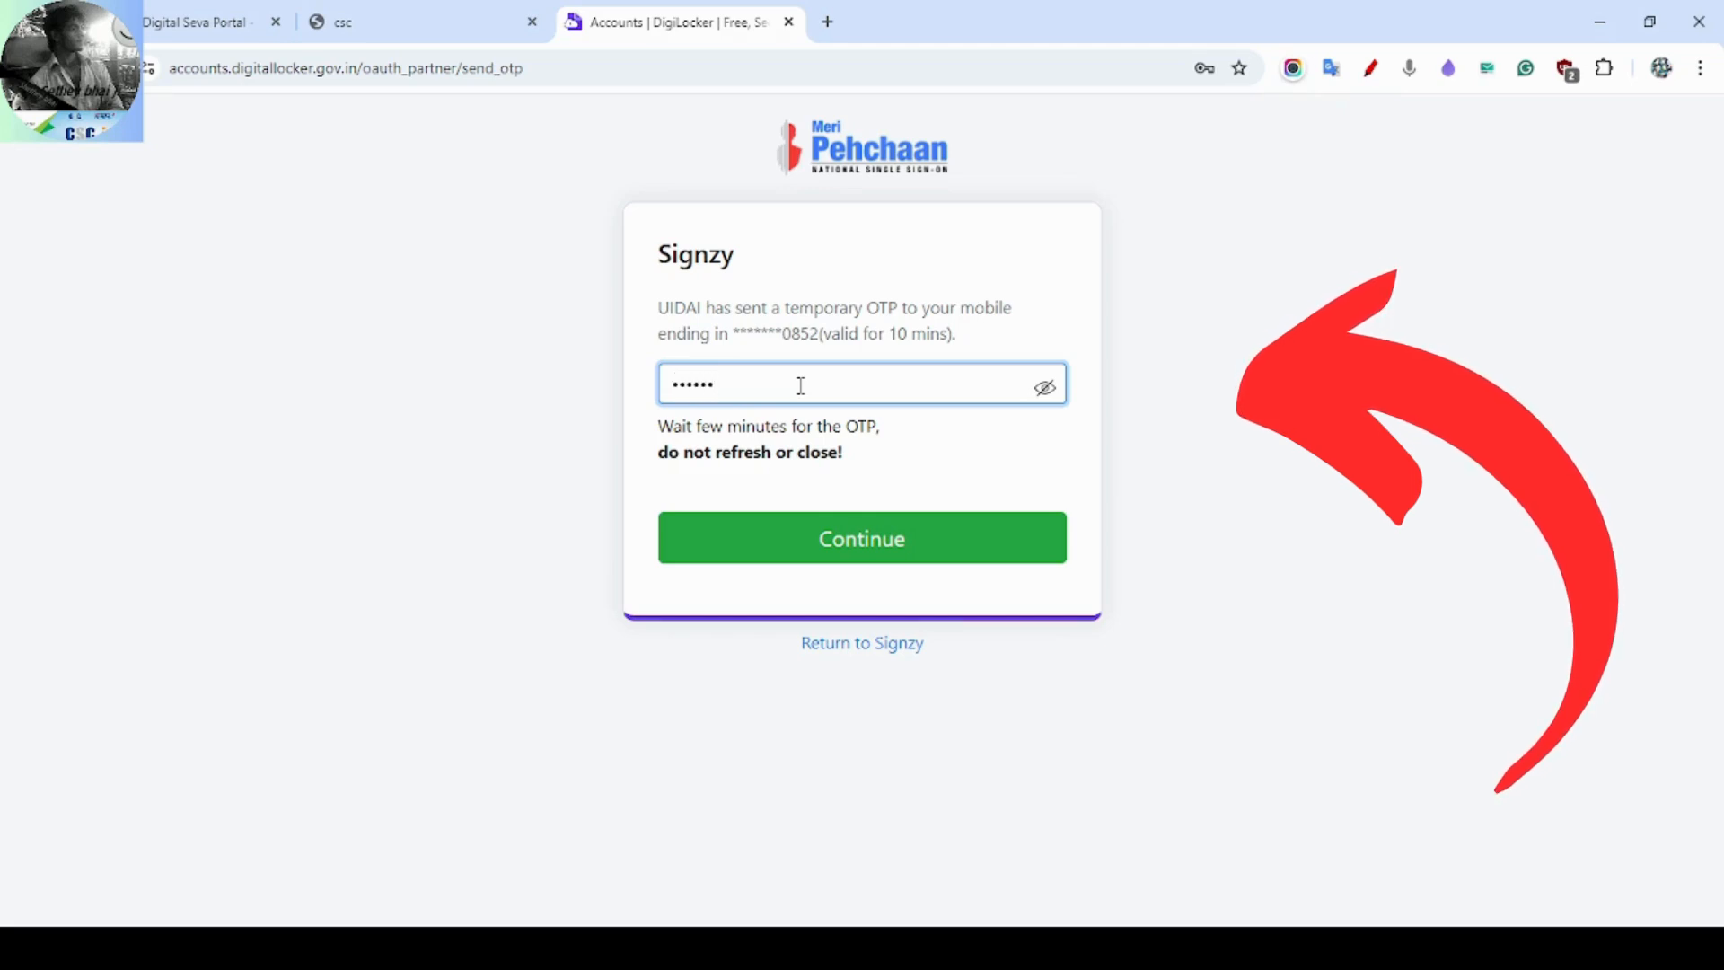
pyautogui.click(828, 541)
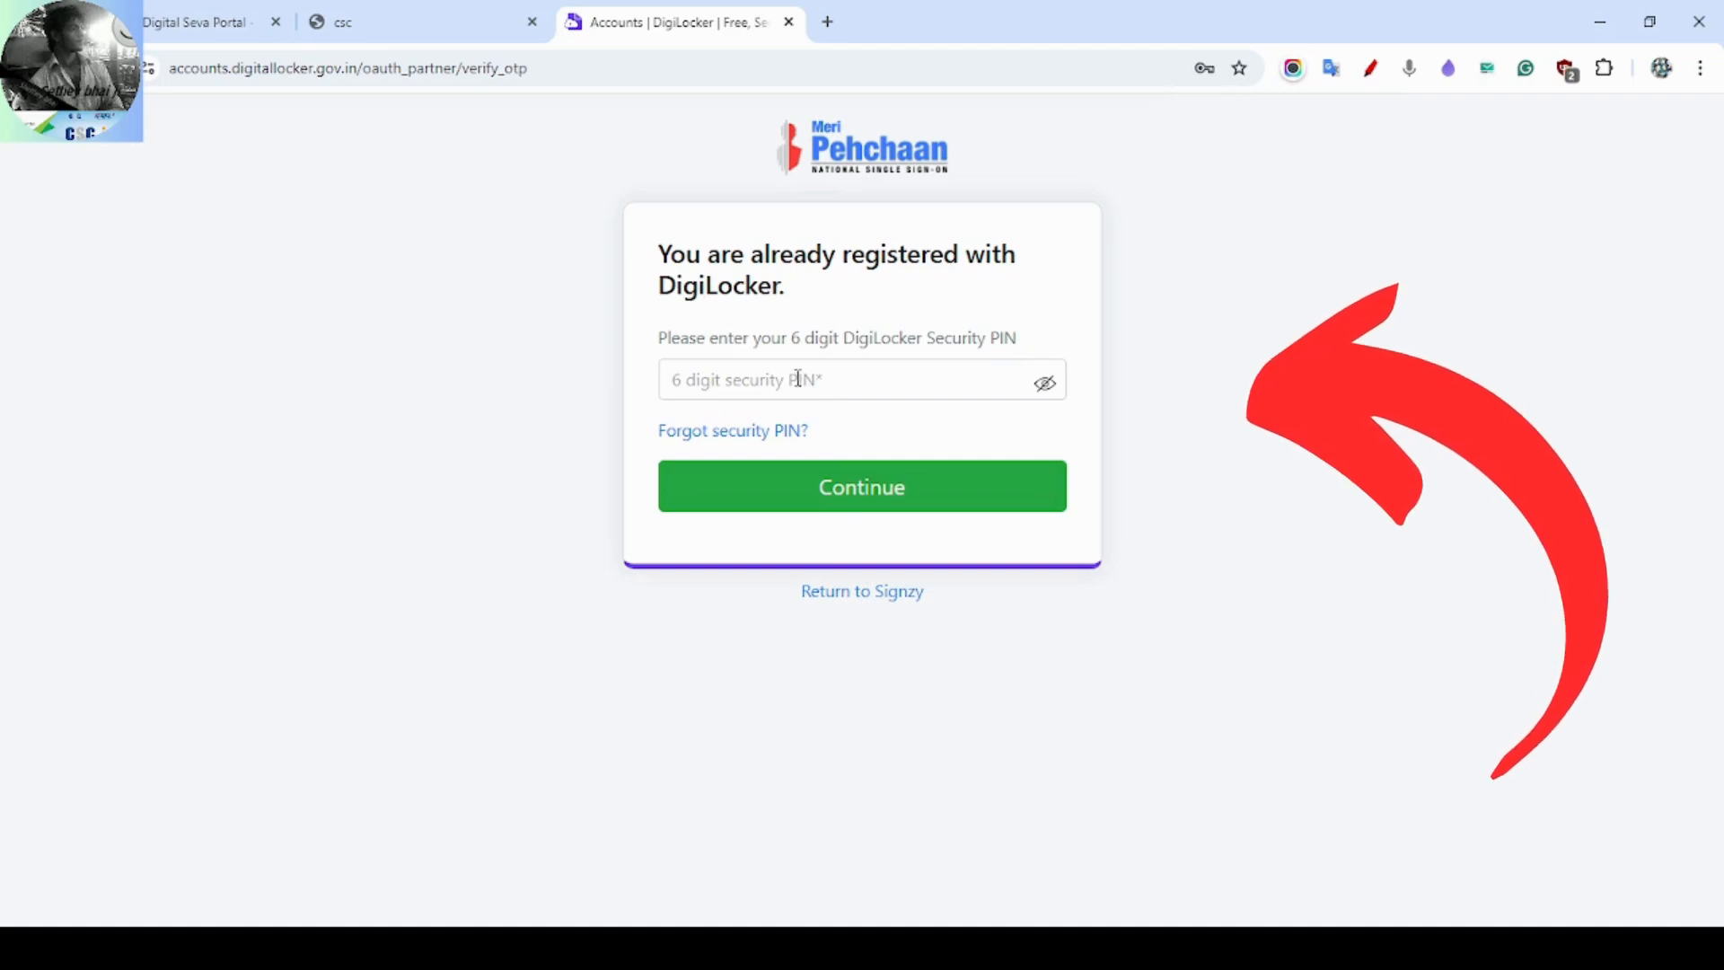
pyautogui.click(798, 379)
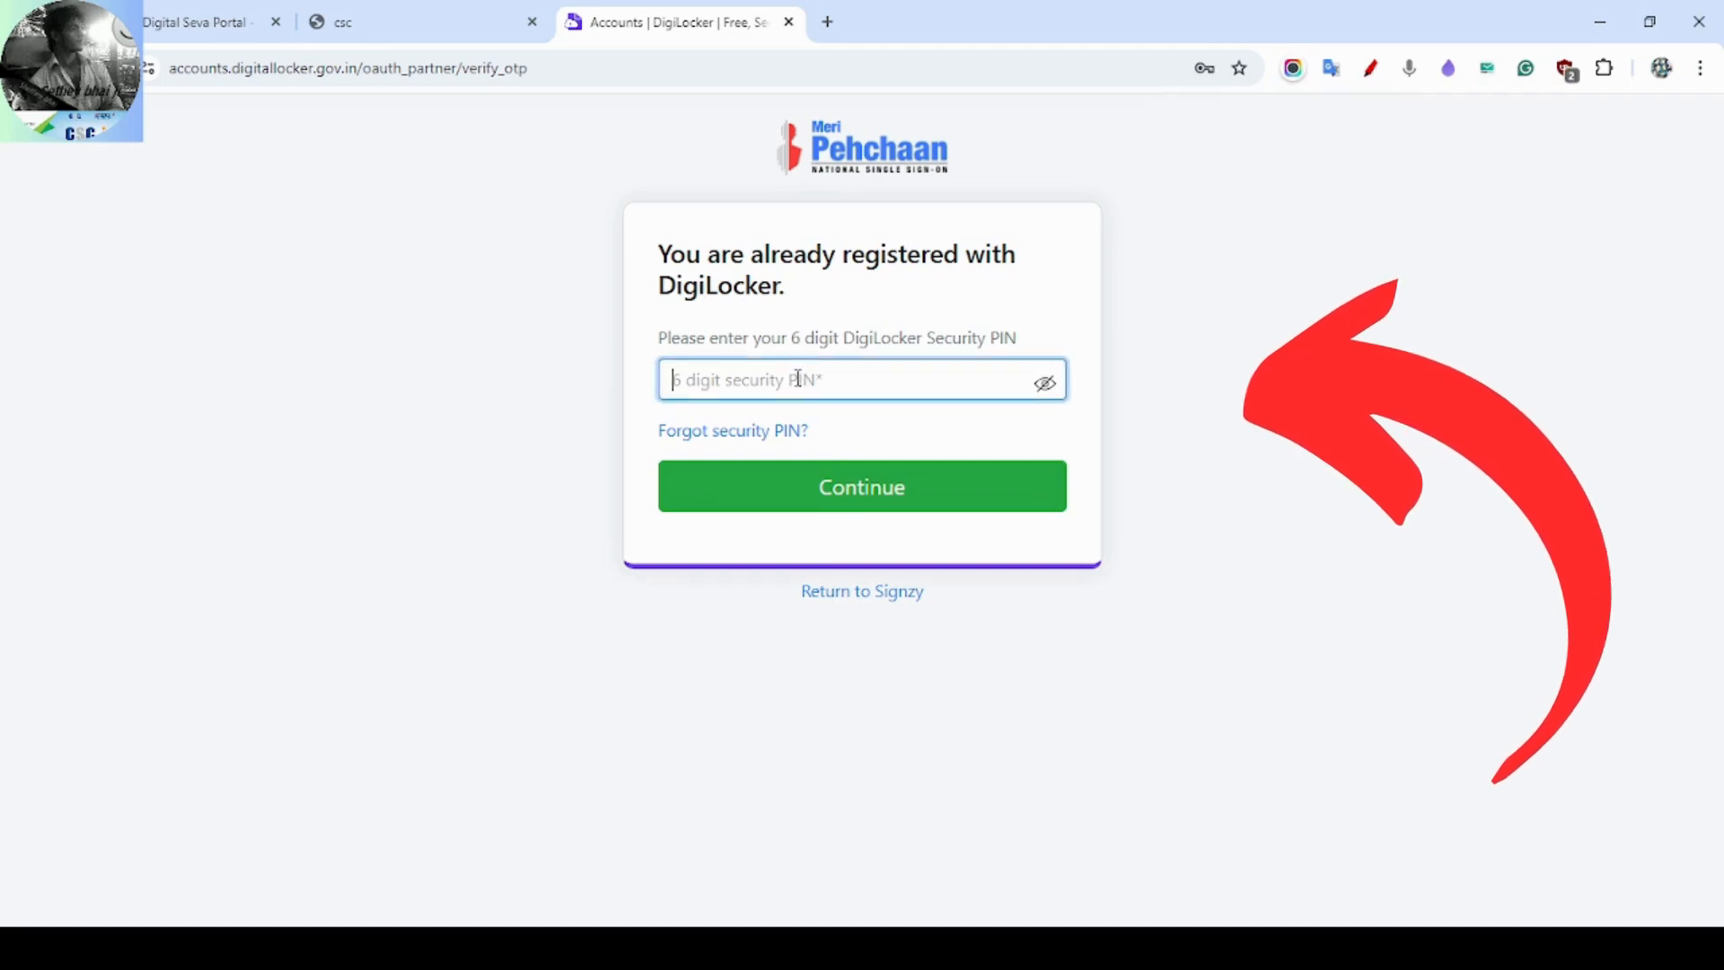
pyautogui.write('•')
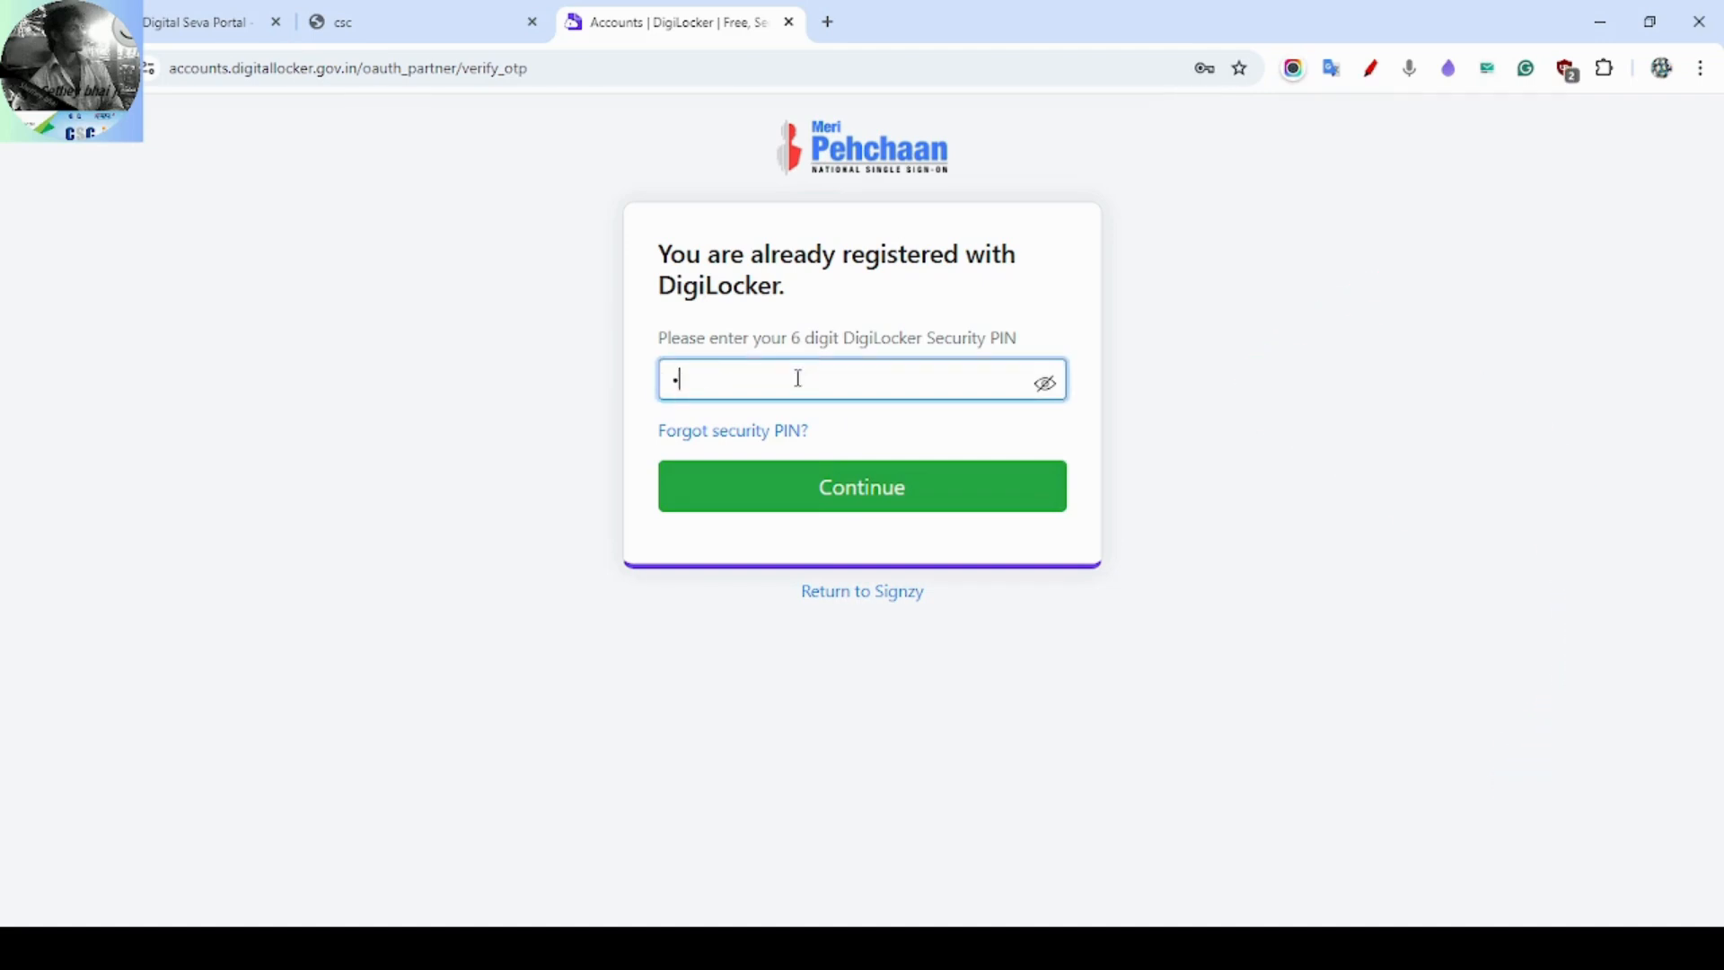
pyautogui.click(839, 491)
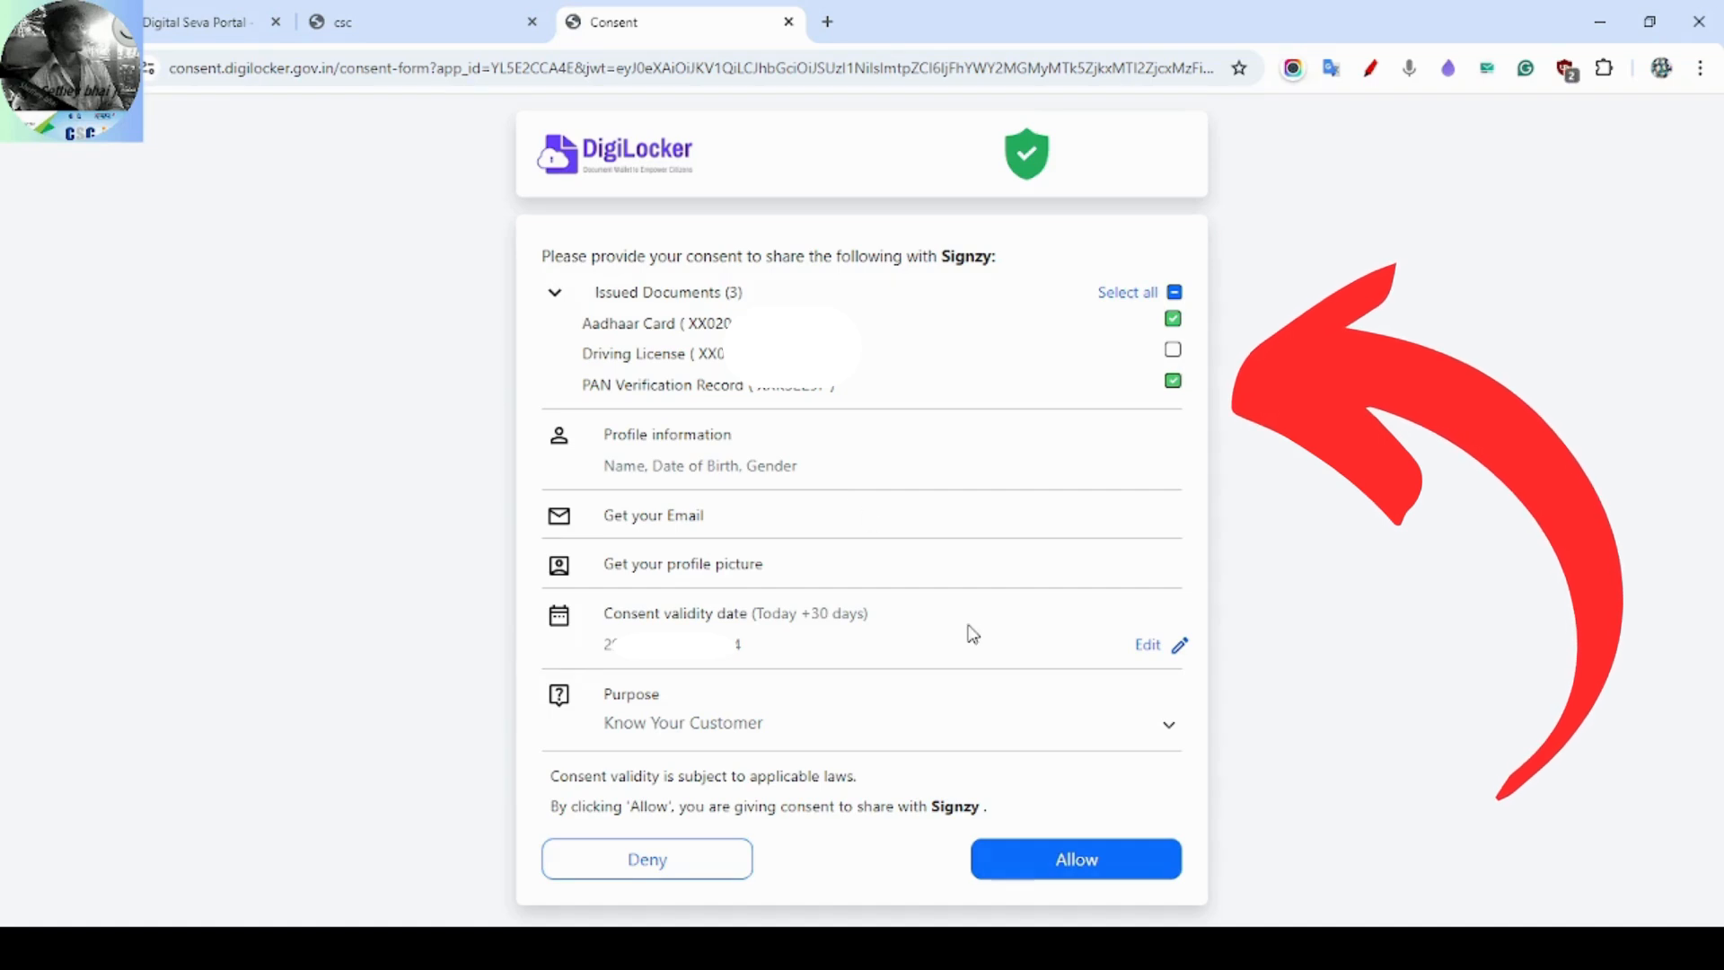
# Allow sharing the Aadhaar card and PAN verification record with Signzy, and accept the Aadhaar name for the KYC and policy
pyautogui.click(1086, 865)
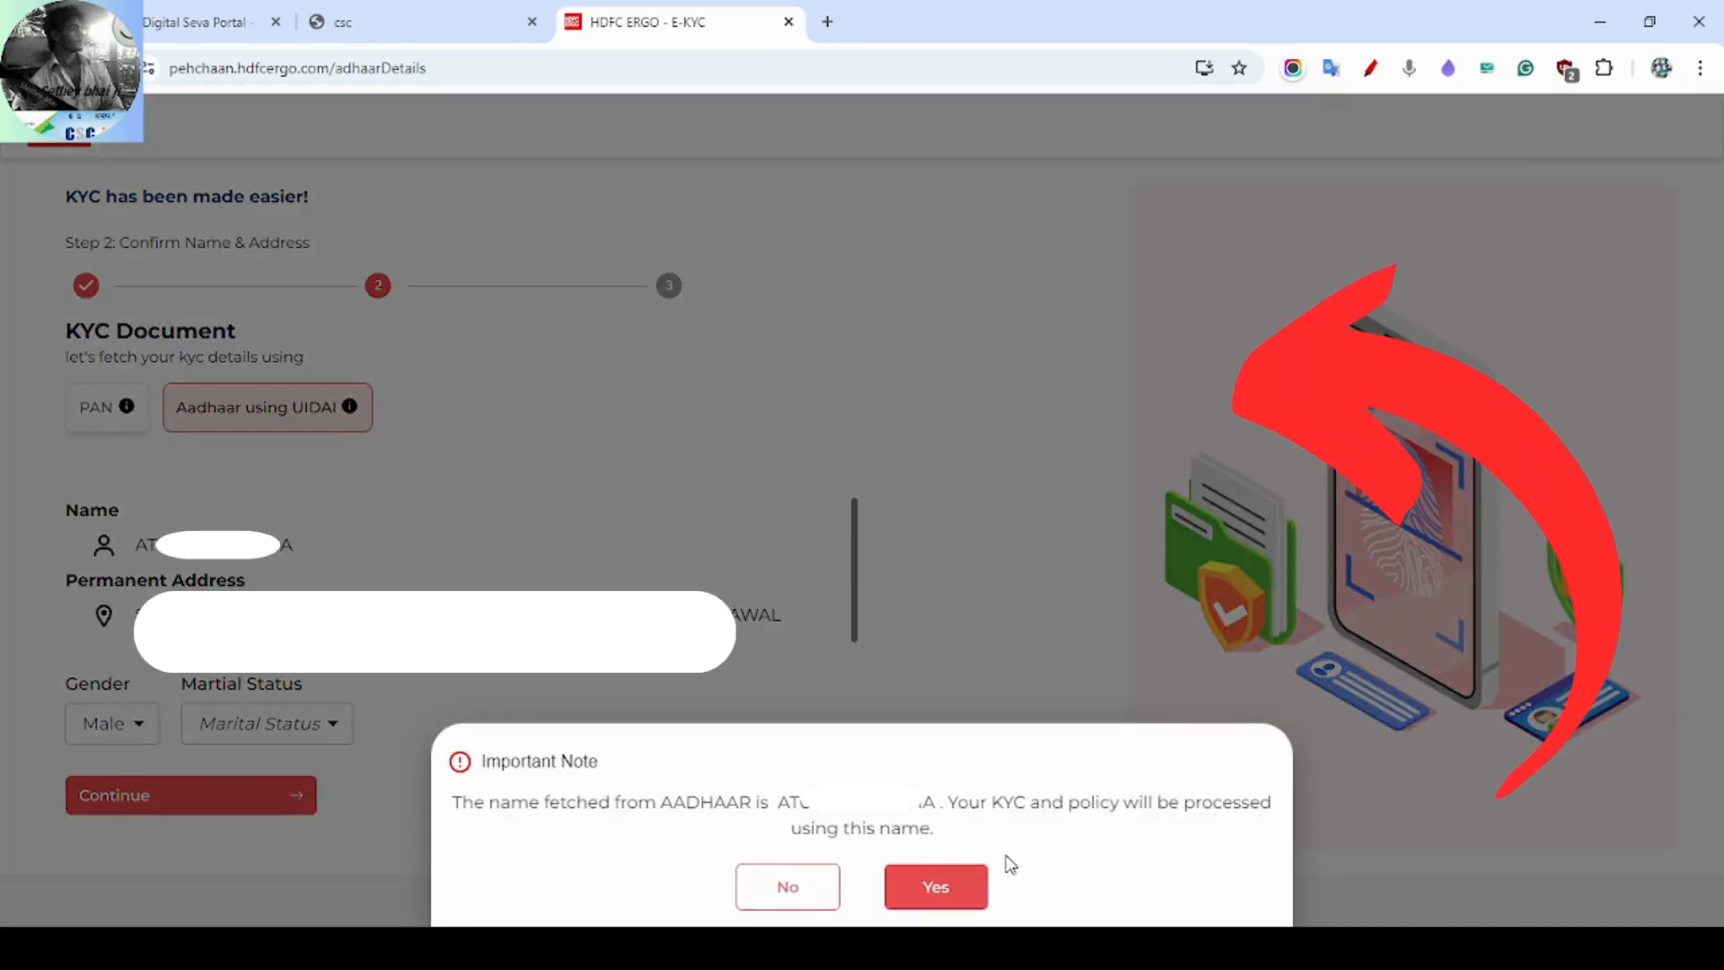
pyautogui.click(934, 889)
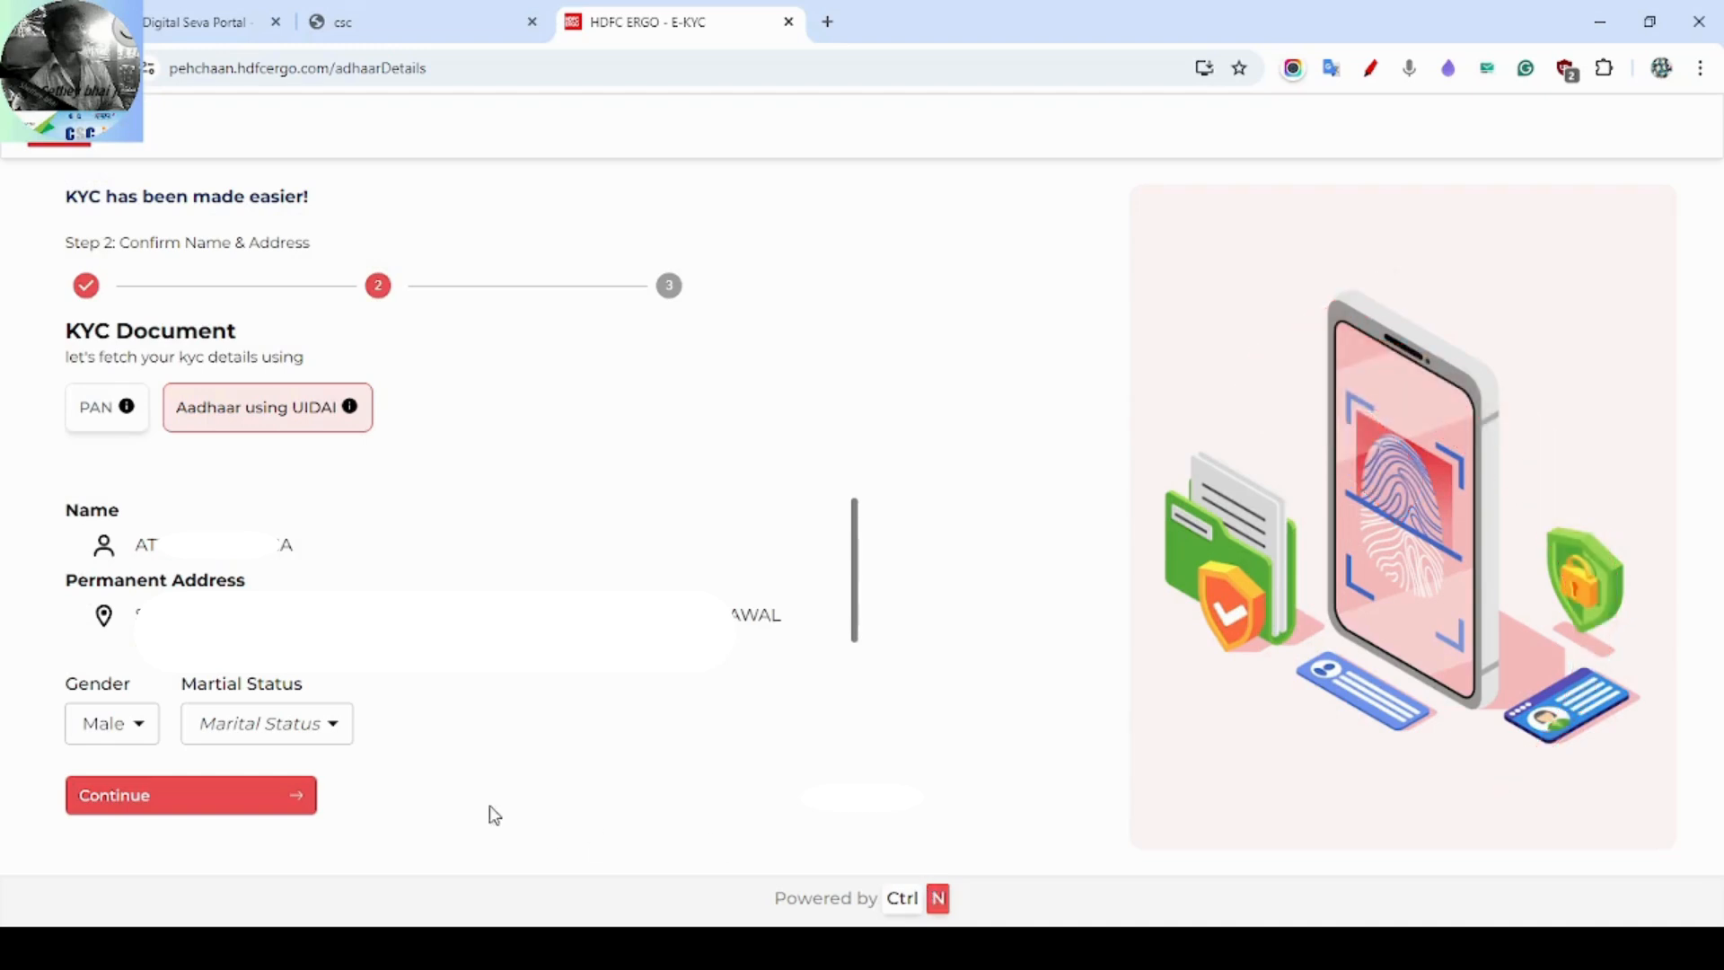
# Set the marital status to Married, fill in the mother's and father's names, and continue to the income details
pyautogui.click(269, 740)
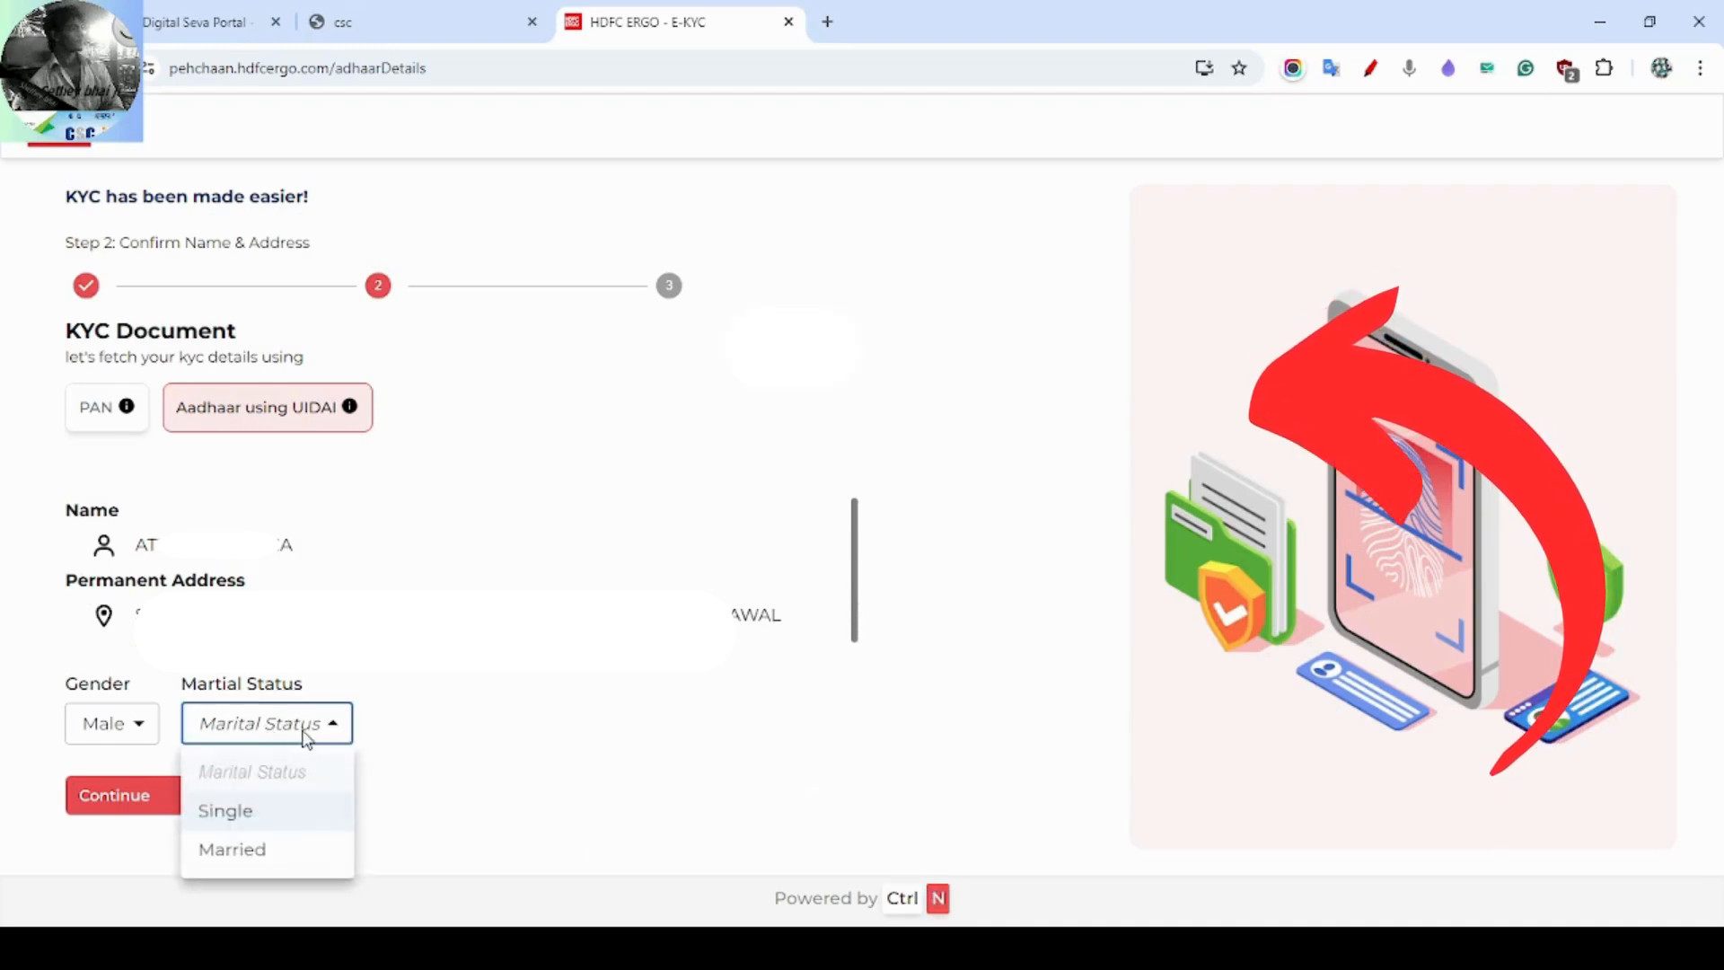
pyautogui.click(228, 851)
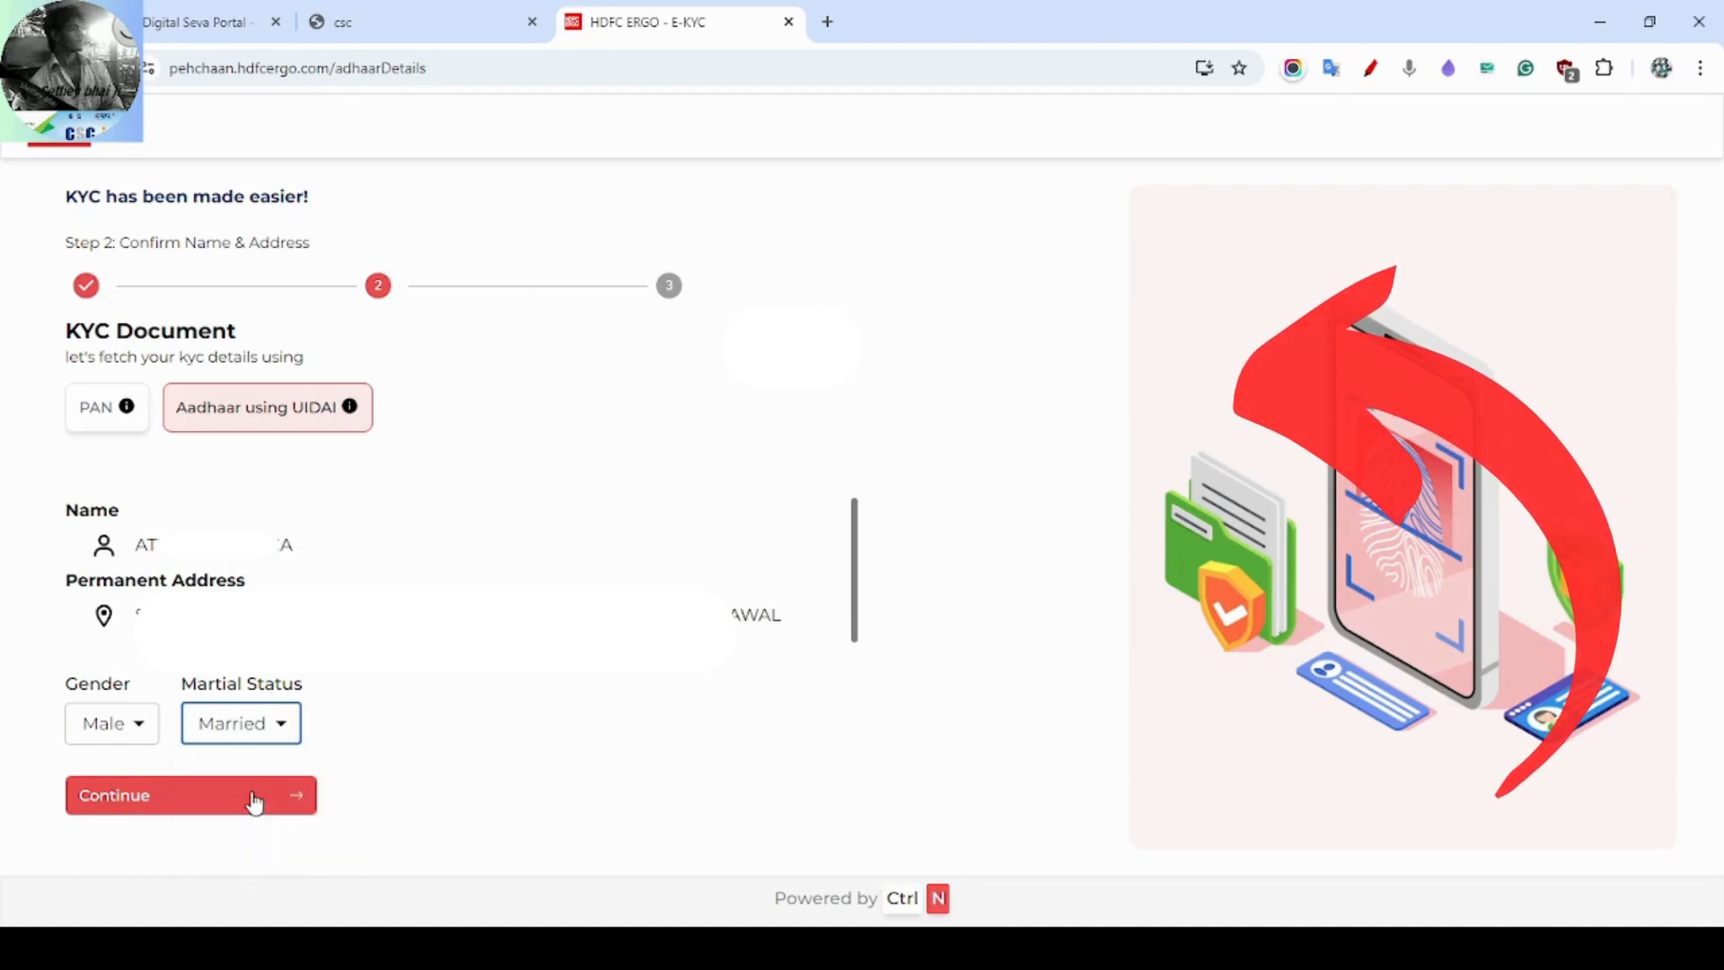
pyautogui.moveTo(854, 604); pyautogui.dragTo(856, 722)
pyautogui.click(166, 584)
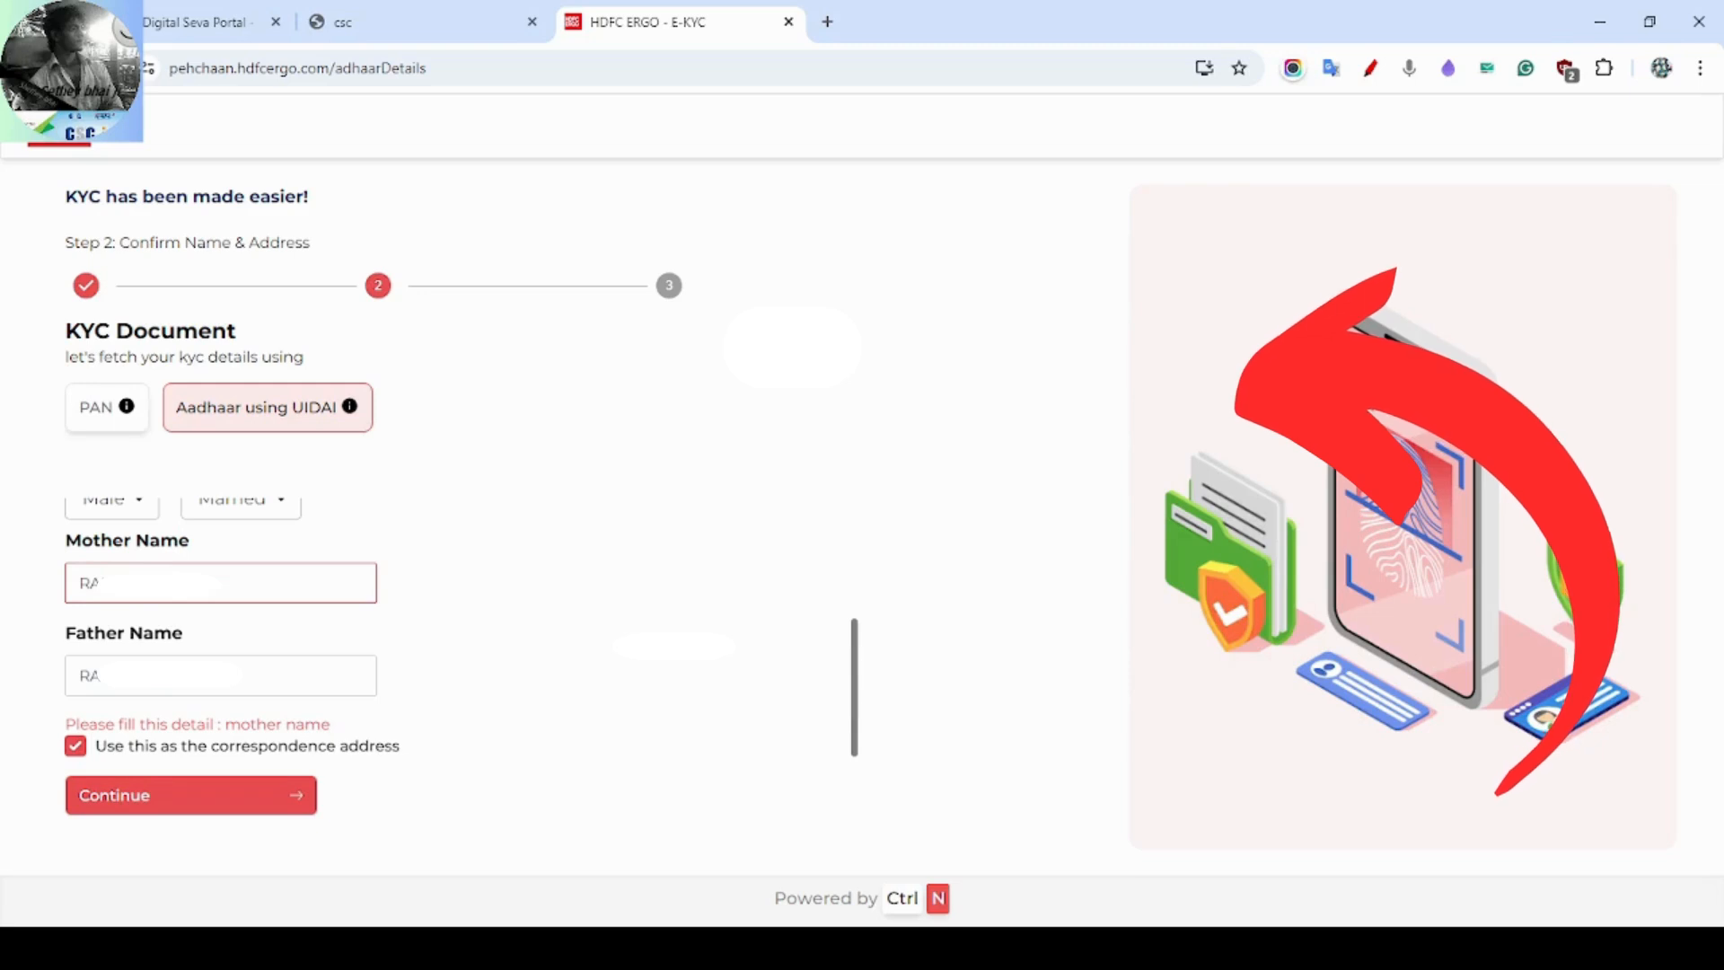
pyautogui.click(153, 805)
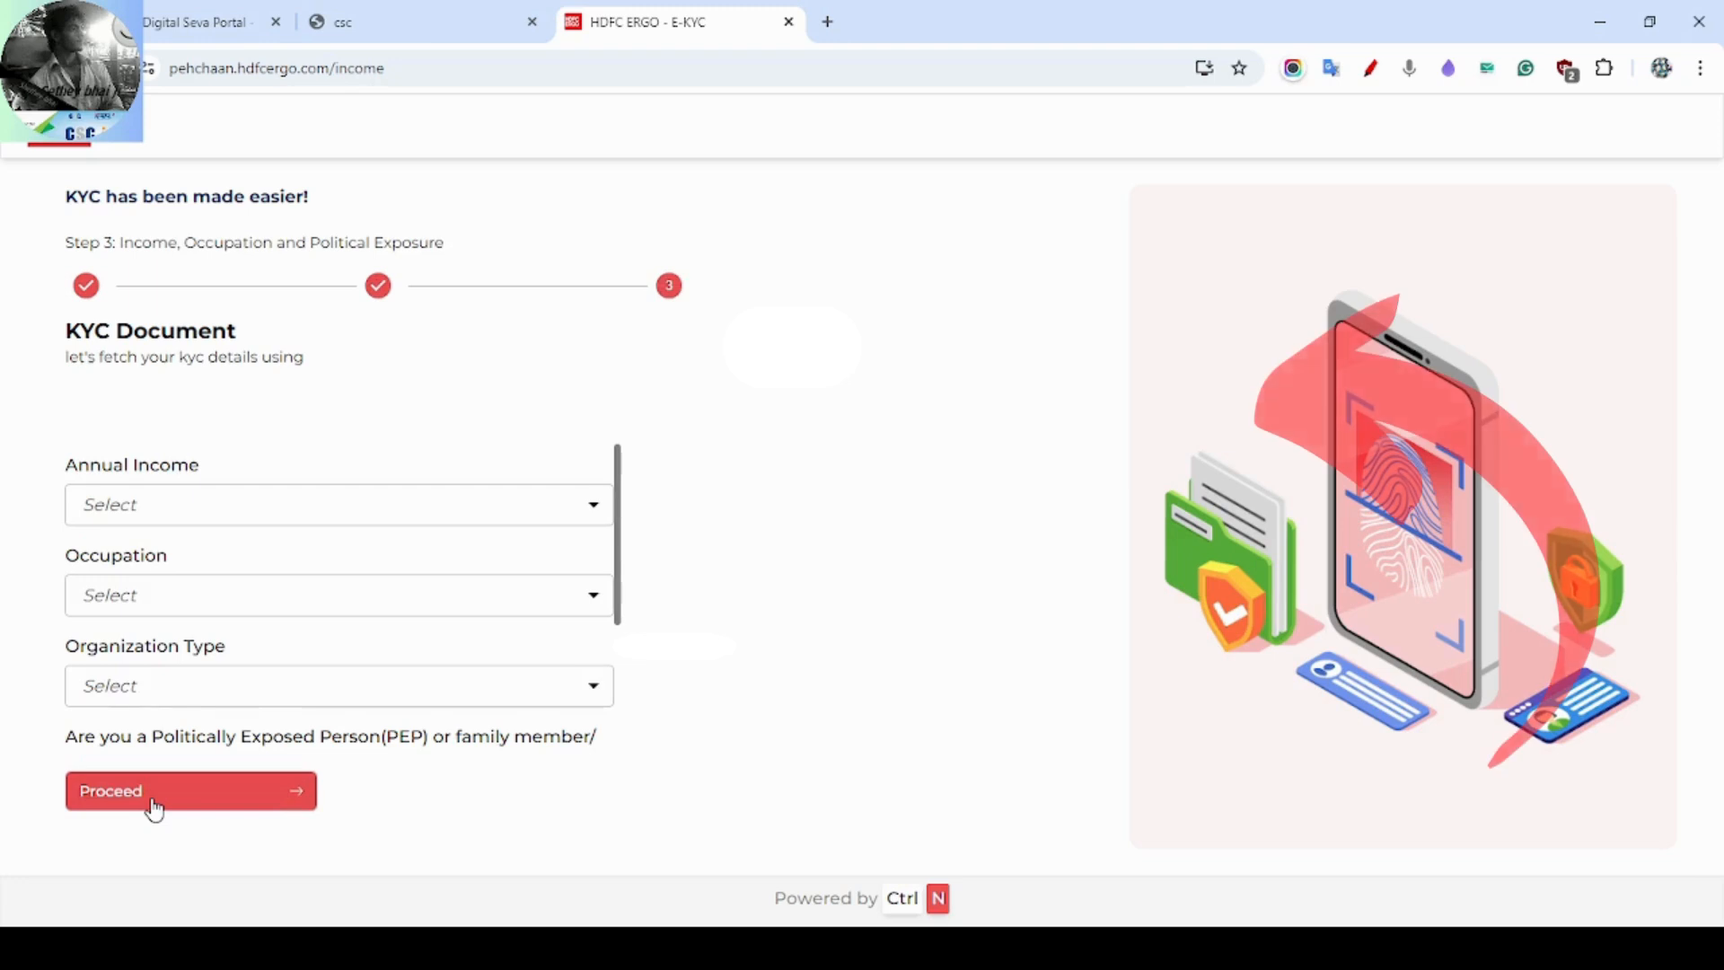
# Set the annual income to 0-2.5 lacs and the occupation to Self Employed
pyautogui.click(297, 510)
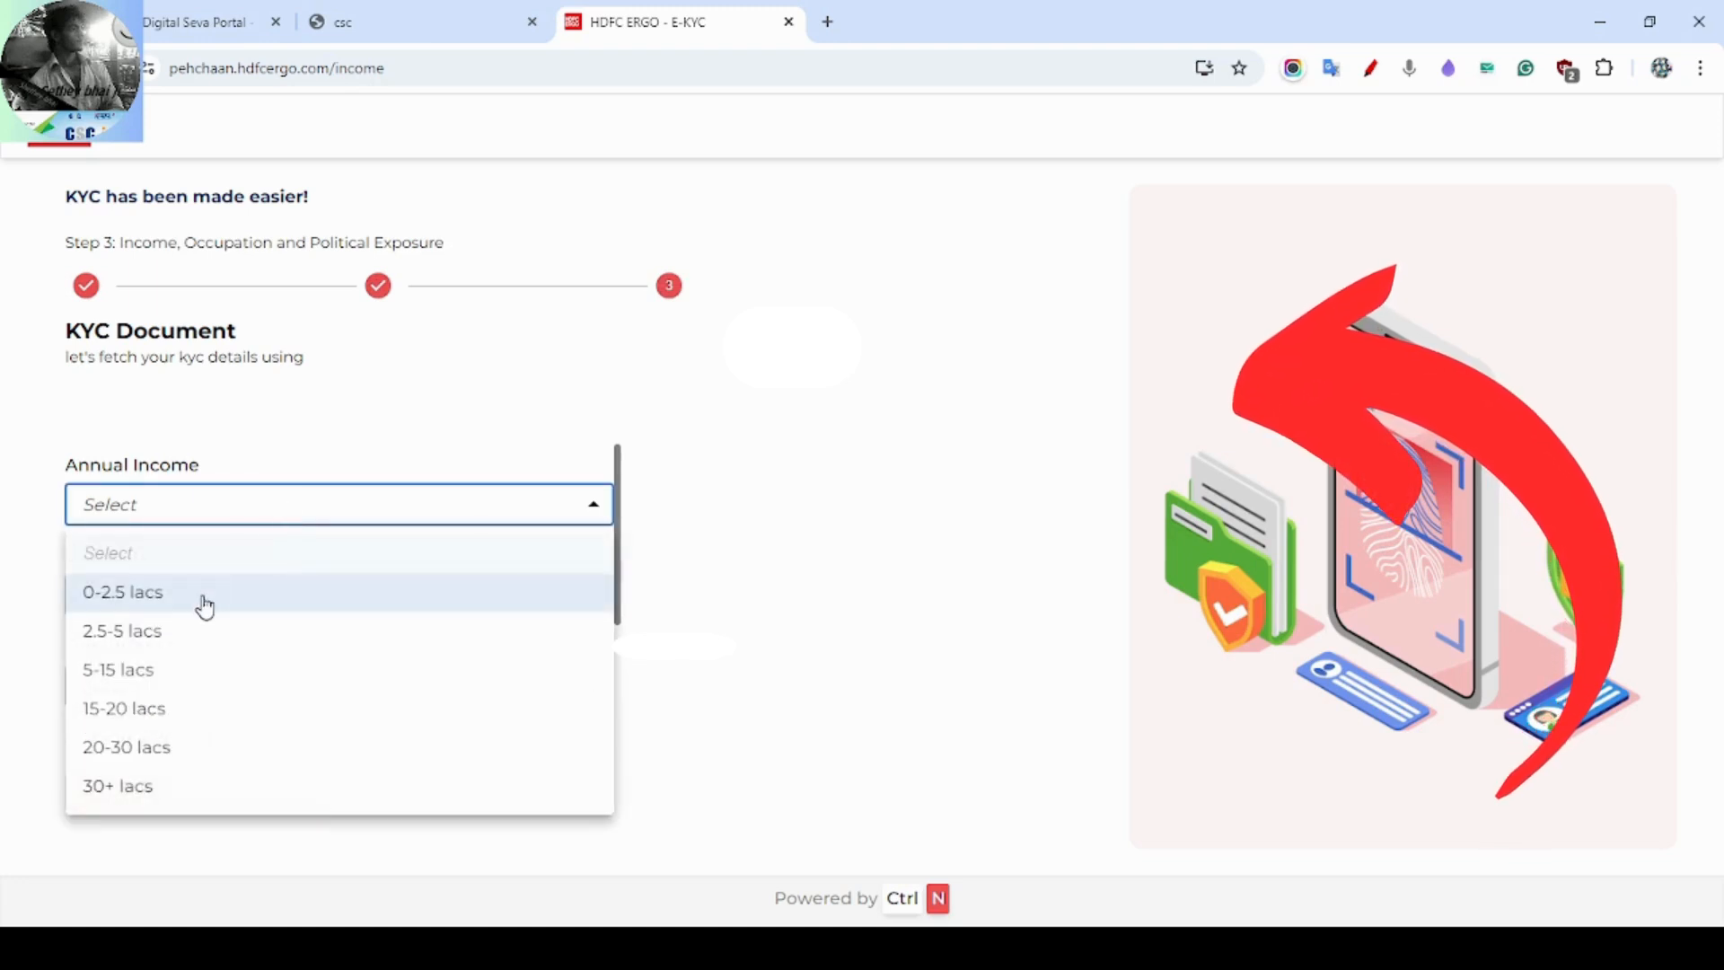
pyautogui.click(205, 607)
pyautogui.click(242, 608)
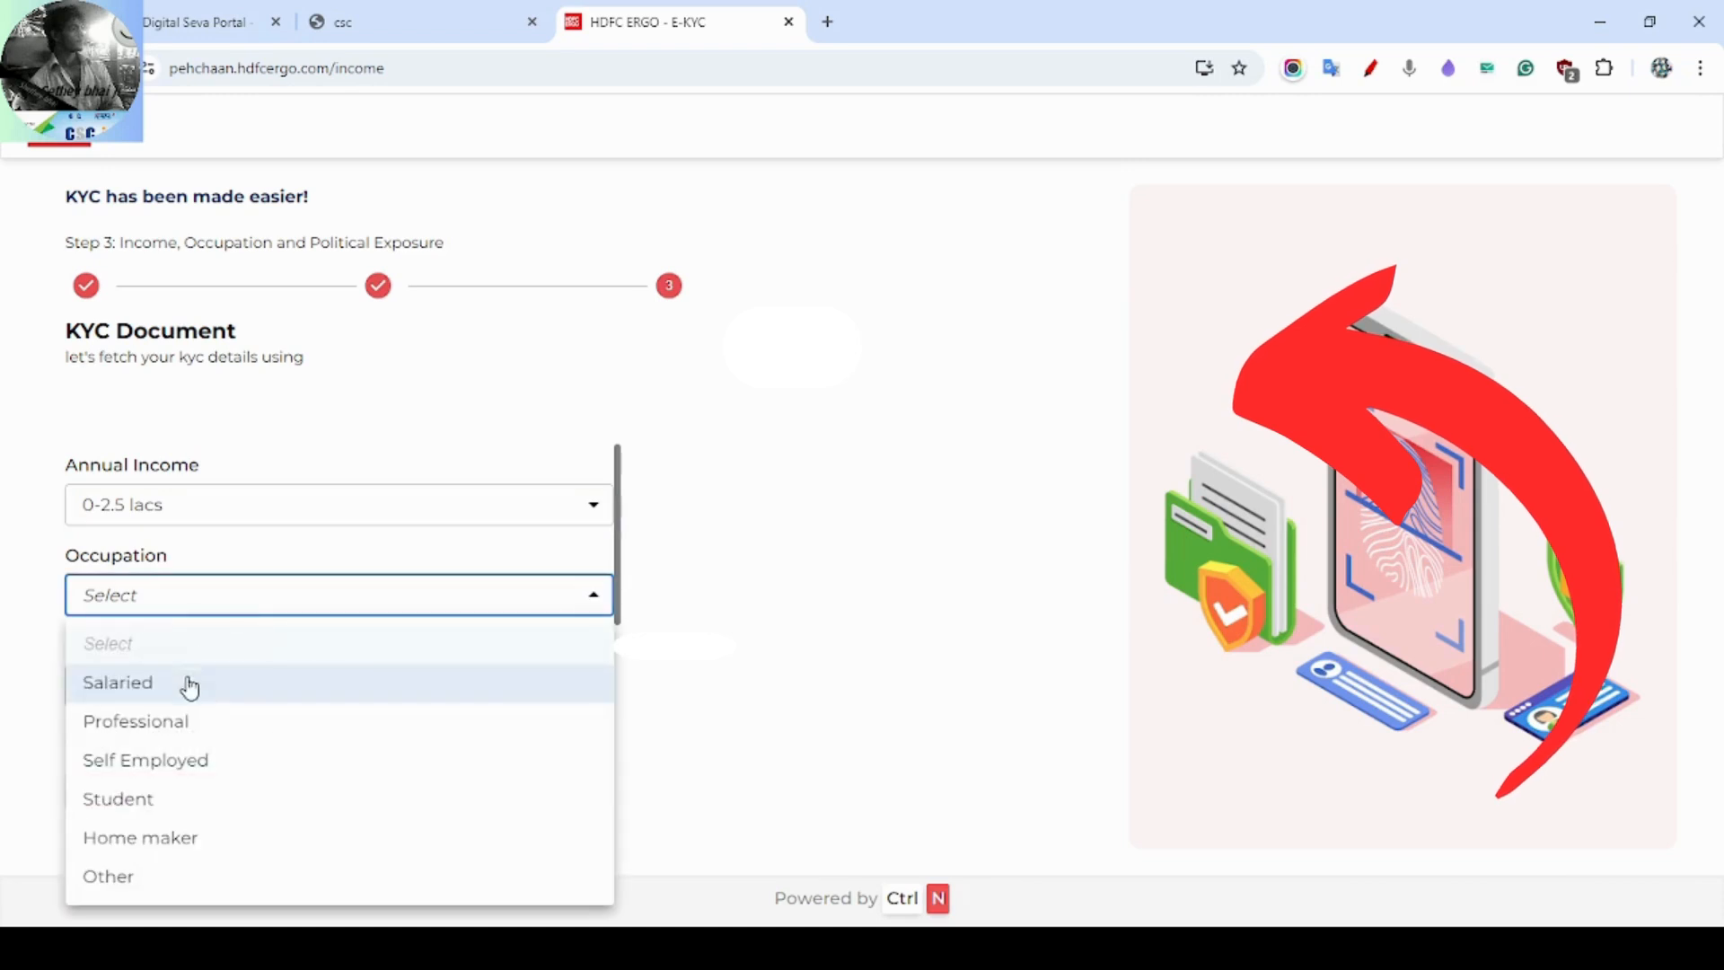
pyautogui.click(175, 768)
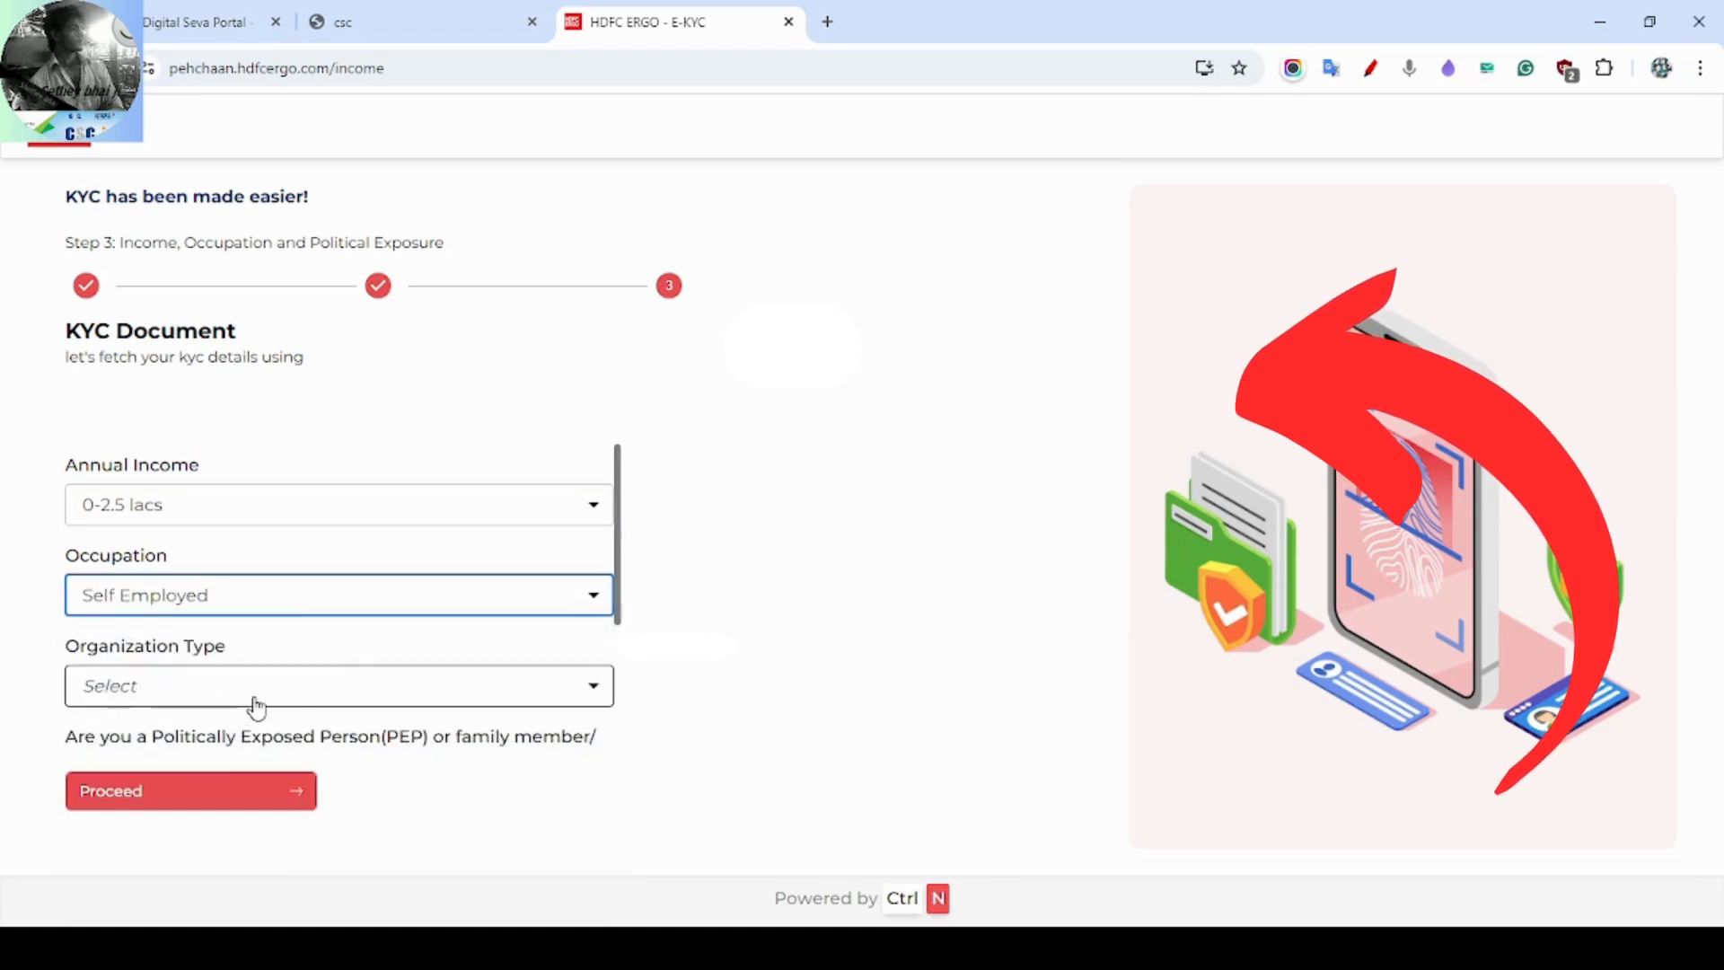
# Set the organization type to Other, specified as CSC CENTER, and answer No to the Politically Exposed Person question
pyautogui.click(256, 698)
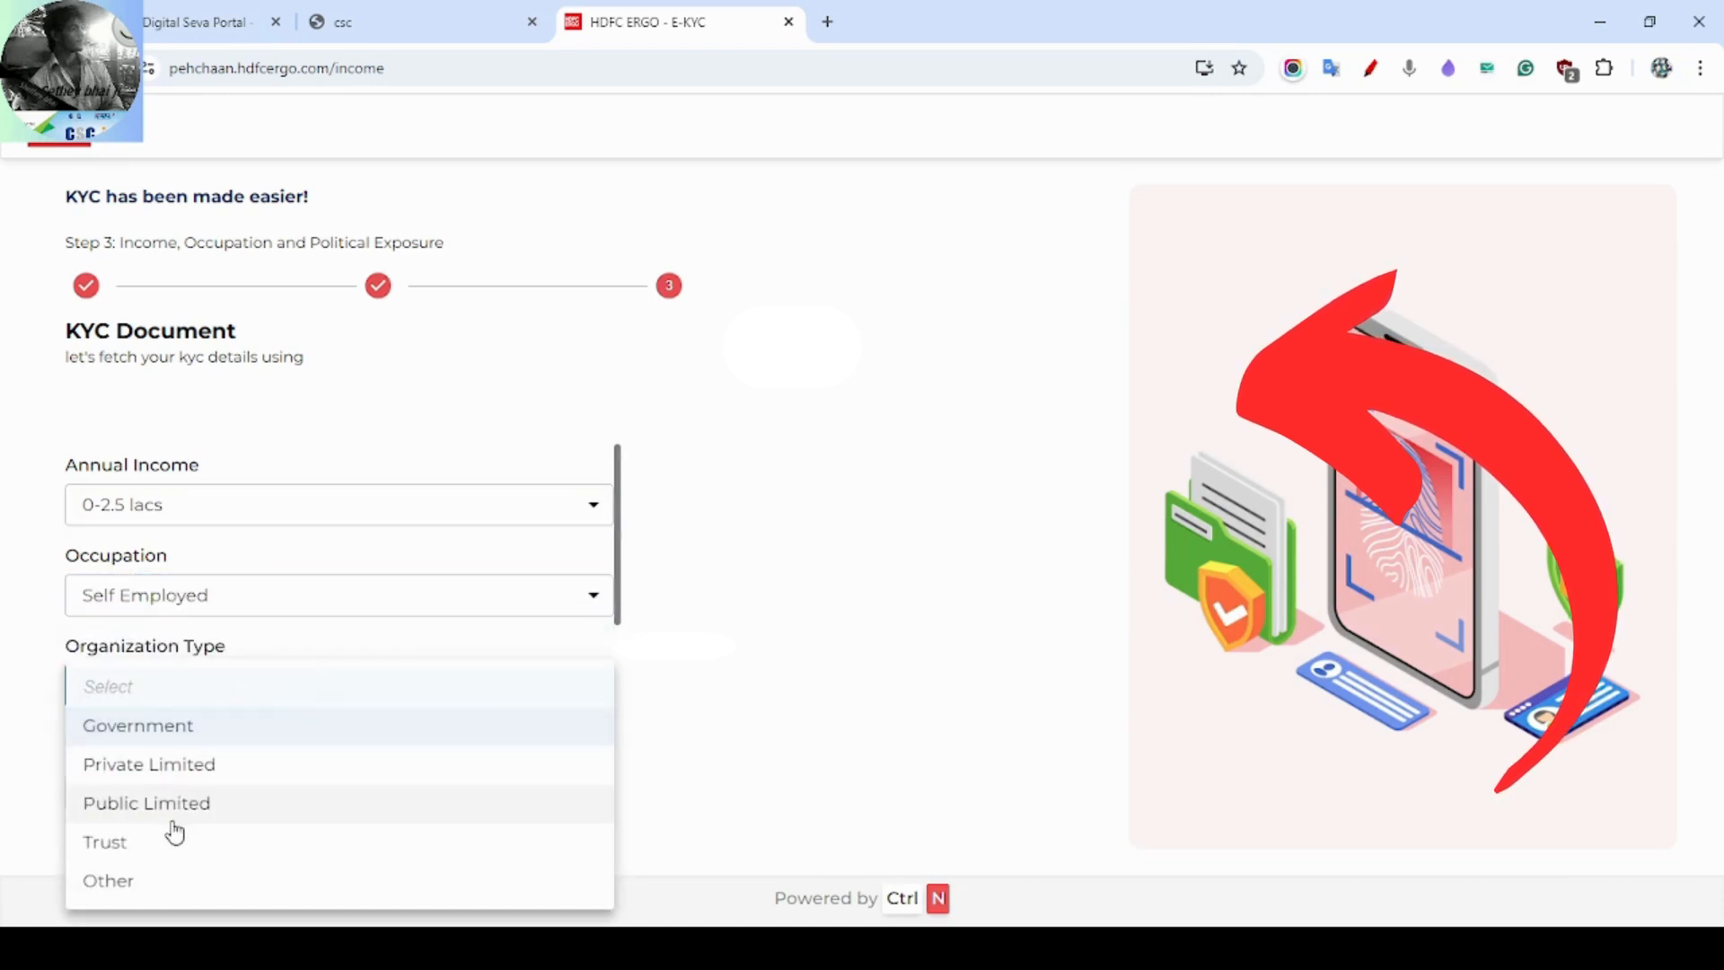
pyautogui.click(150, 882)
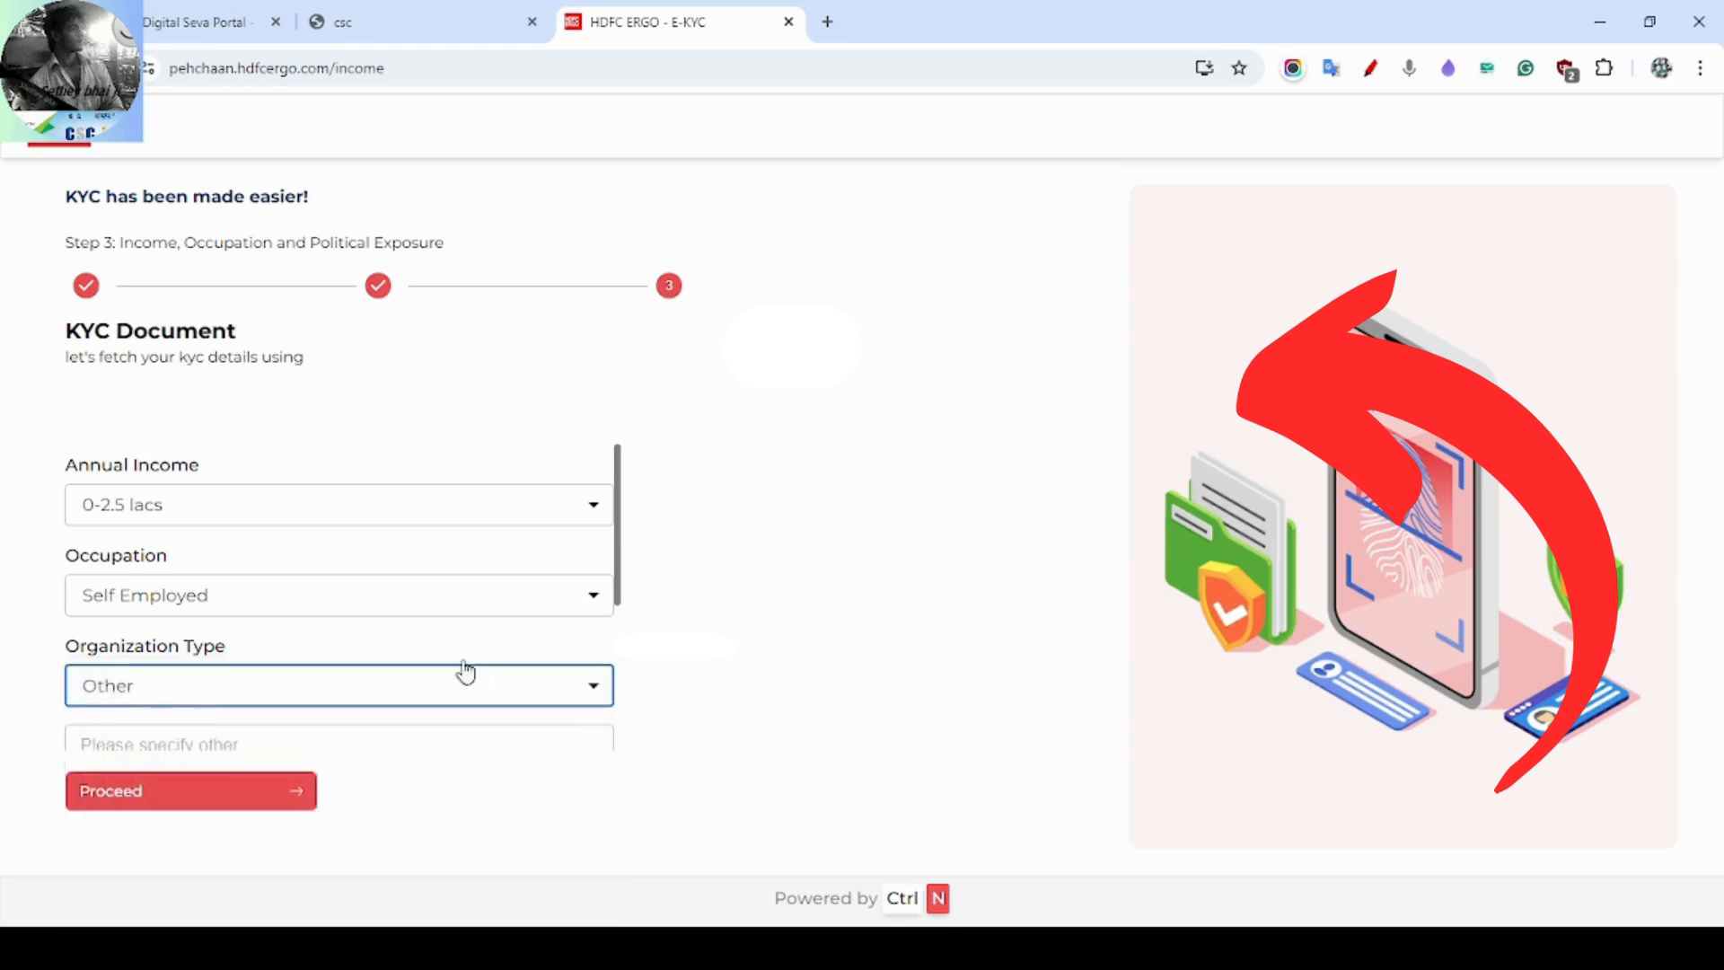
pyautogui.moveTo(619, 588); pyautogui.dragTo(612, 677)
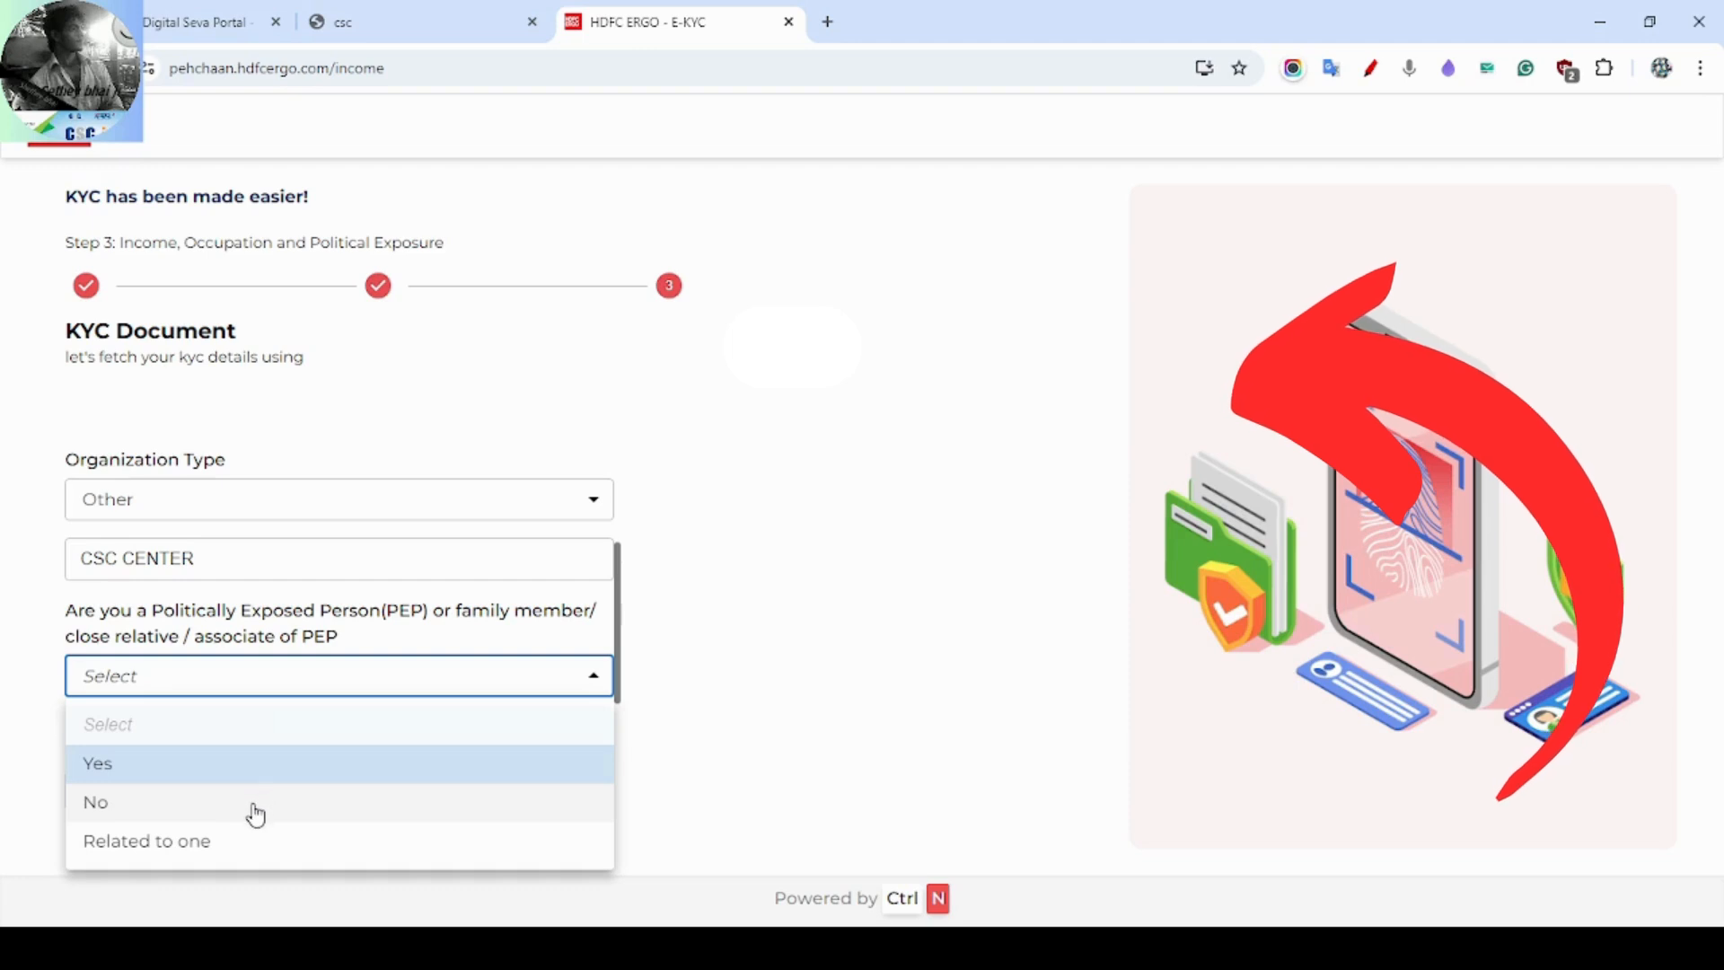
pyautogui.click(253, 813)
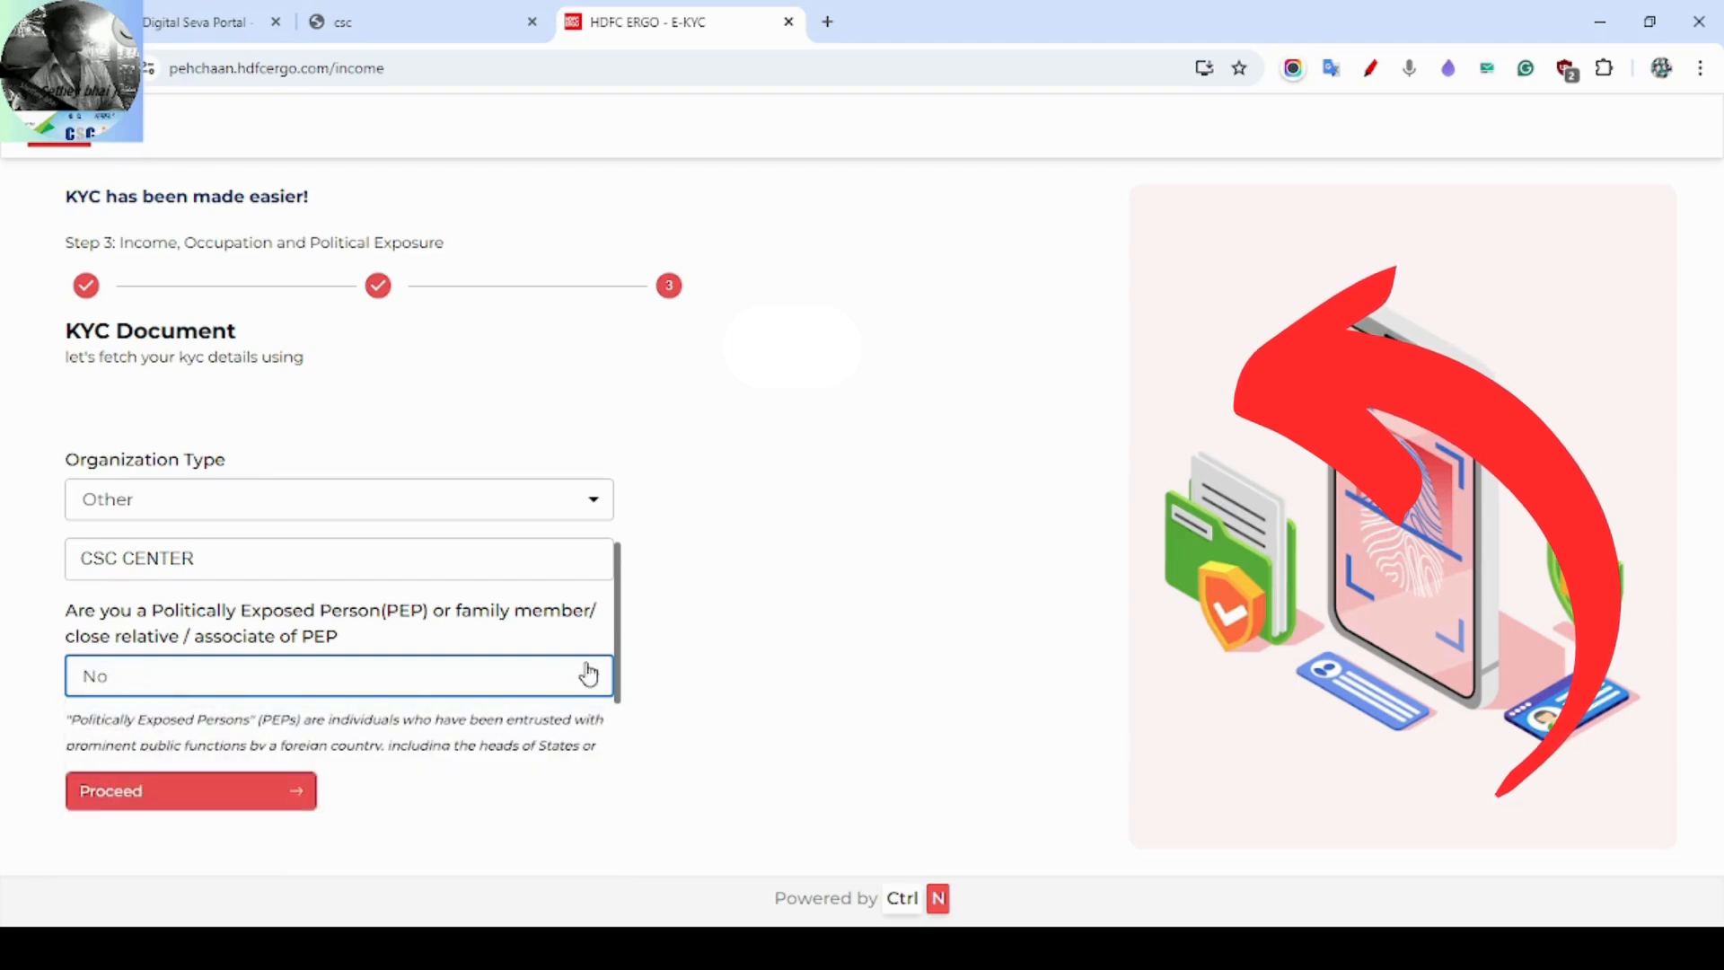
# Submit the completed income, occupation and political exposure details of the KYC
pyautogui.moveTo(622, 672); pyautogui.dragTo(617, 759)
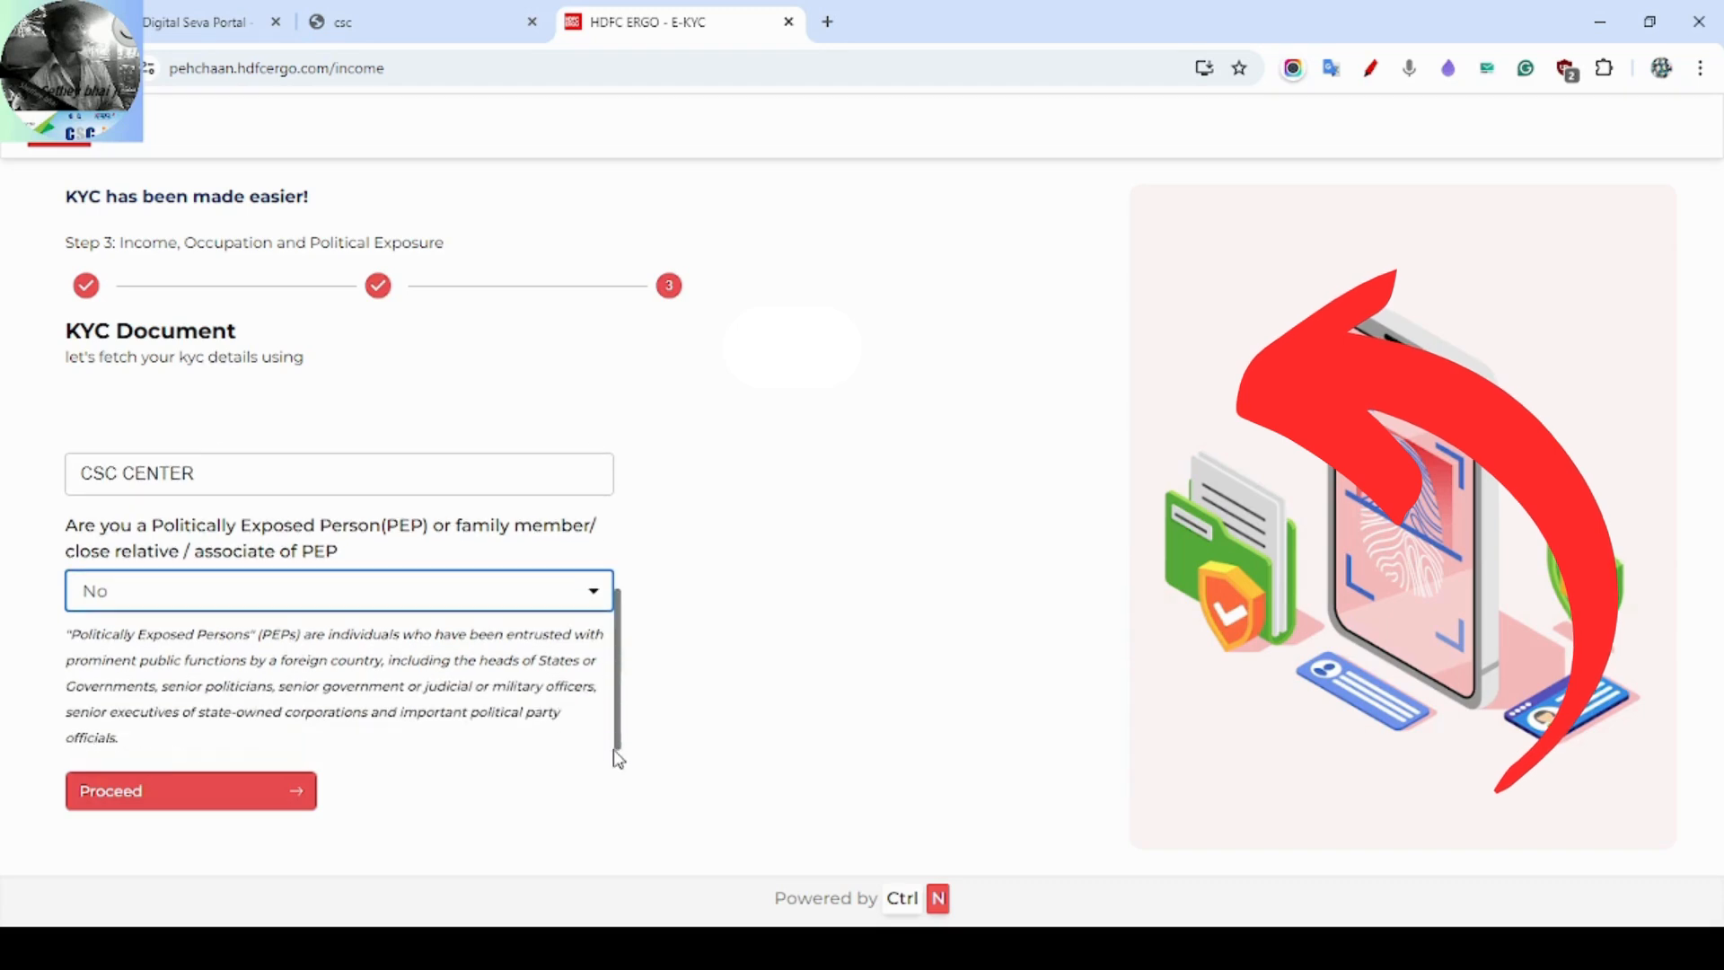
pyautogui.click(206, 808)
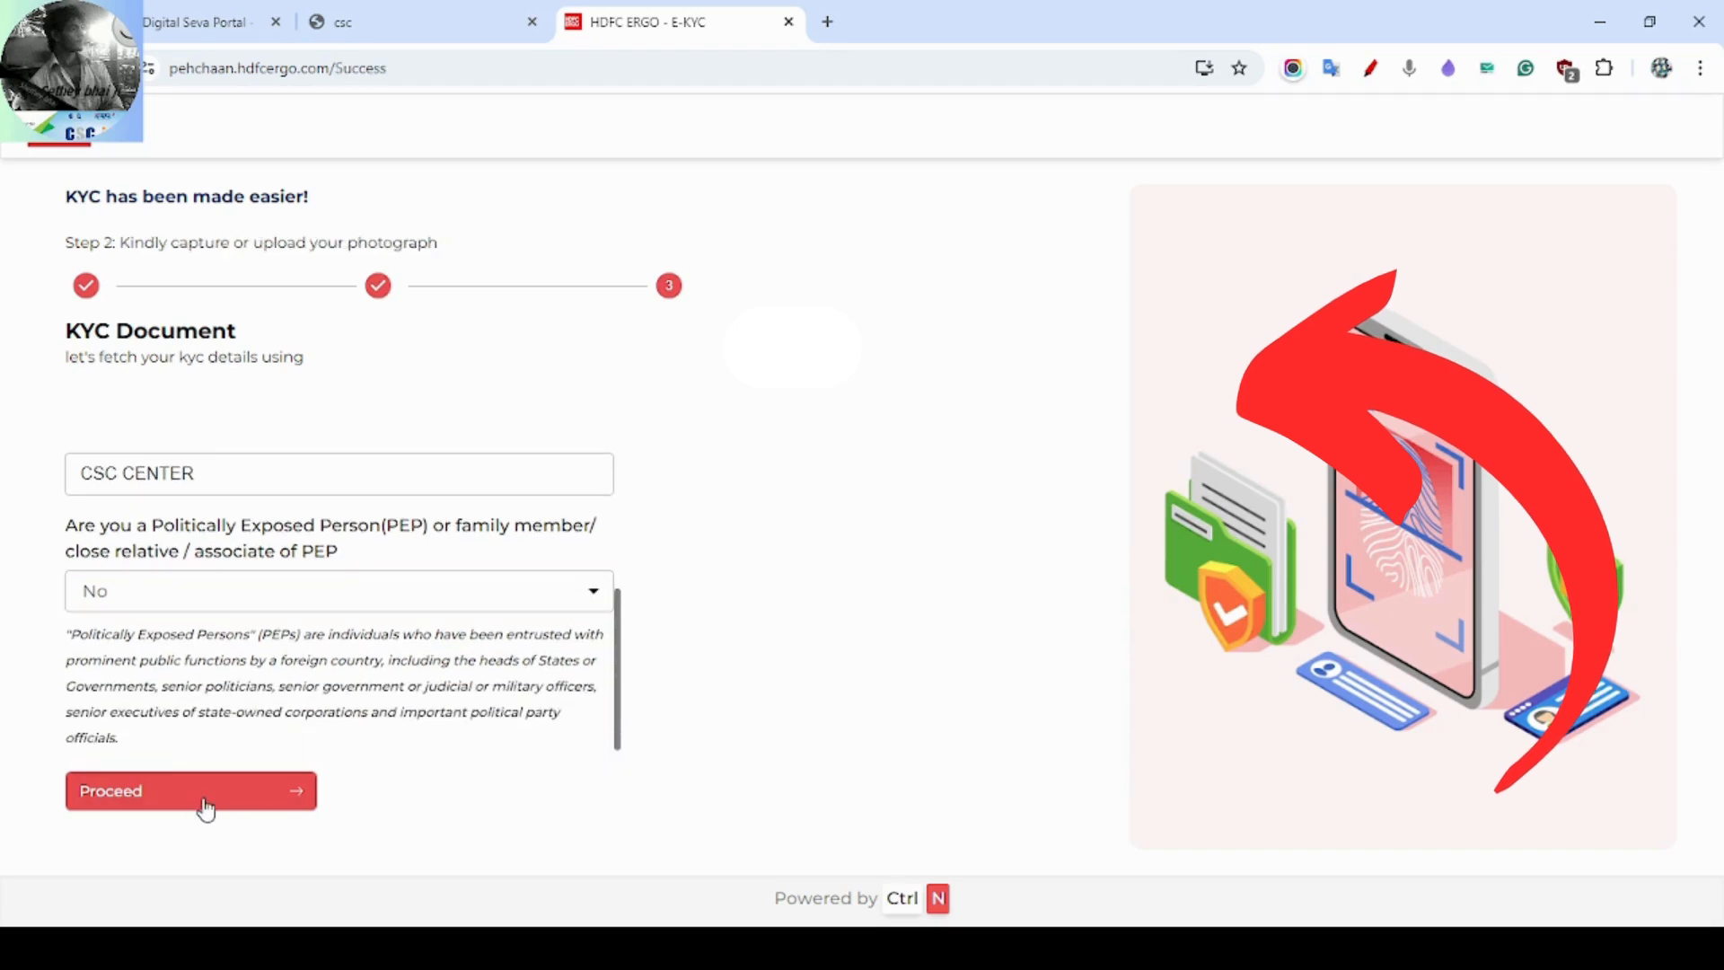
# Return to the CSC insurance dashboard and start buying a Two Wheeler Comprehensive Policy under Motor
pyautogui.click(461, 32)
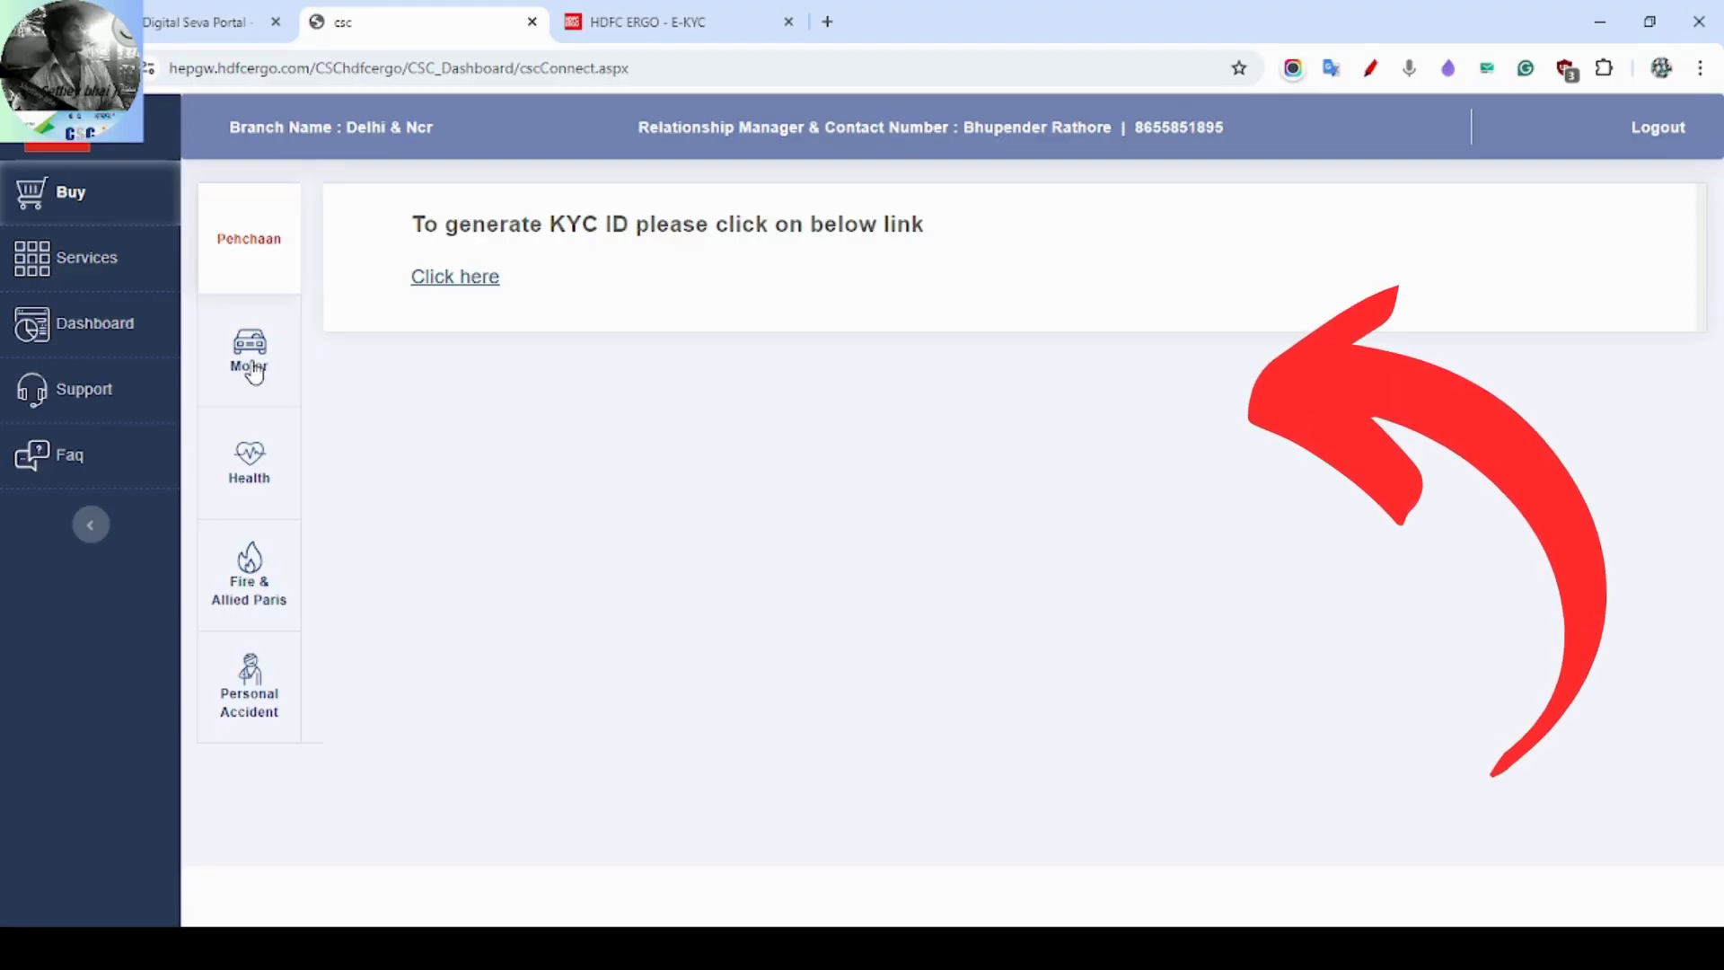
pyautogui.click(253, 368)
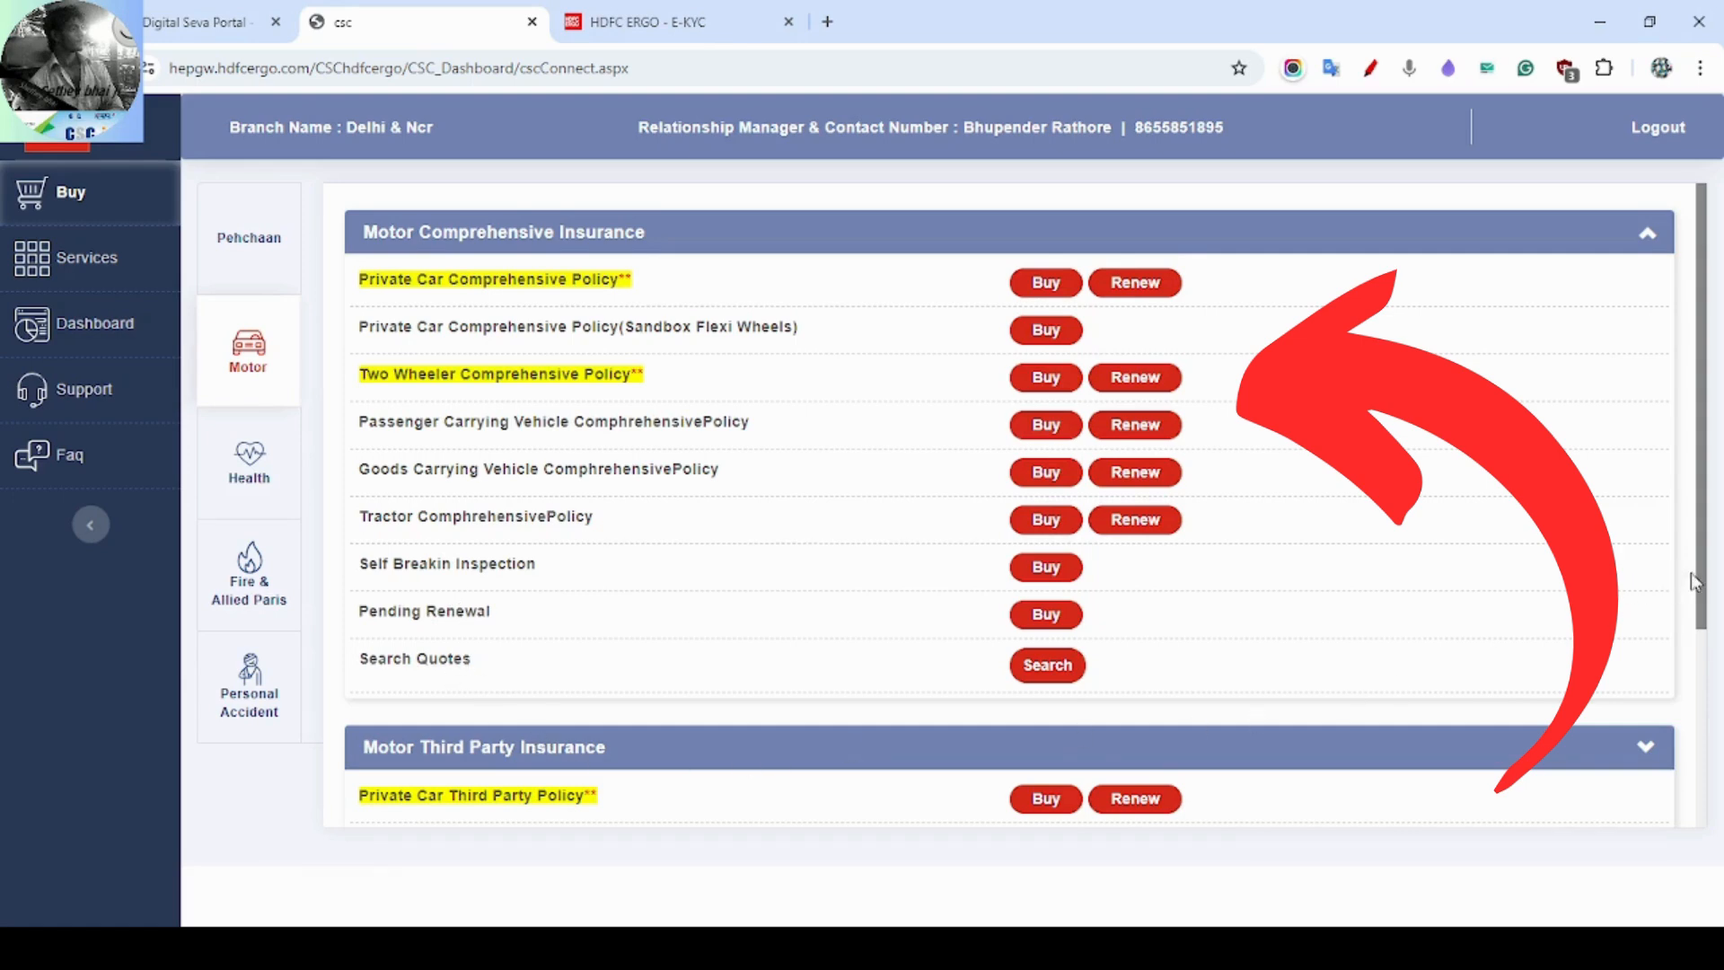
pyautogui.moveTo(1703, 579); pyautogui.dragTo(1703, 765)
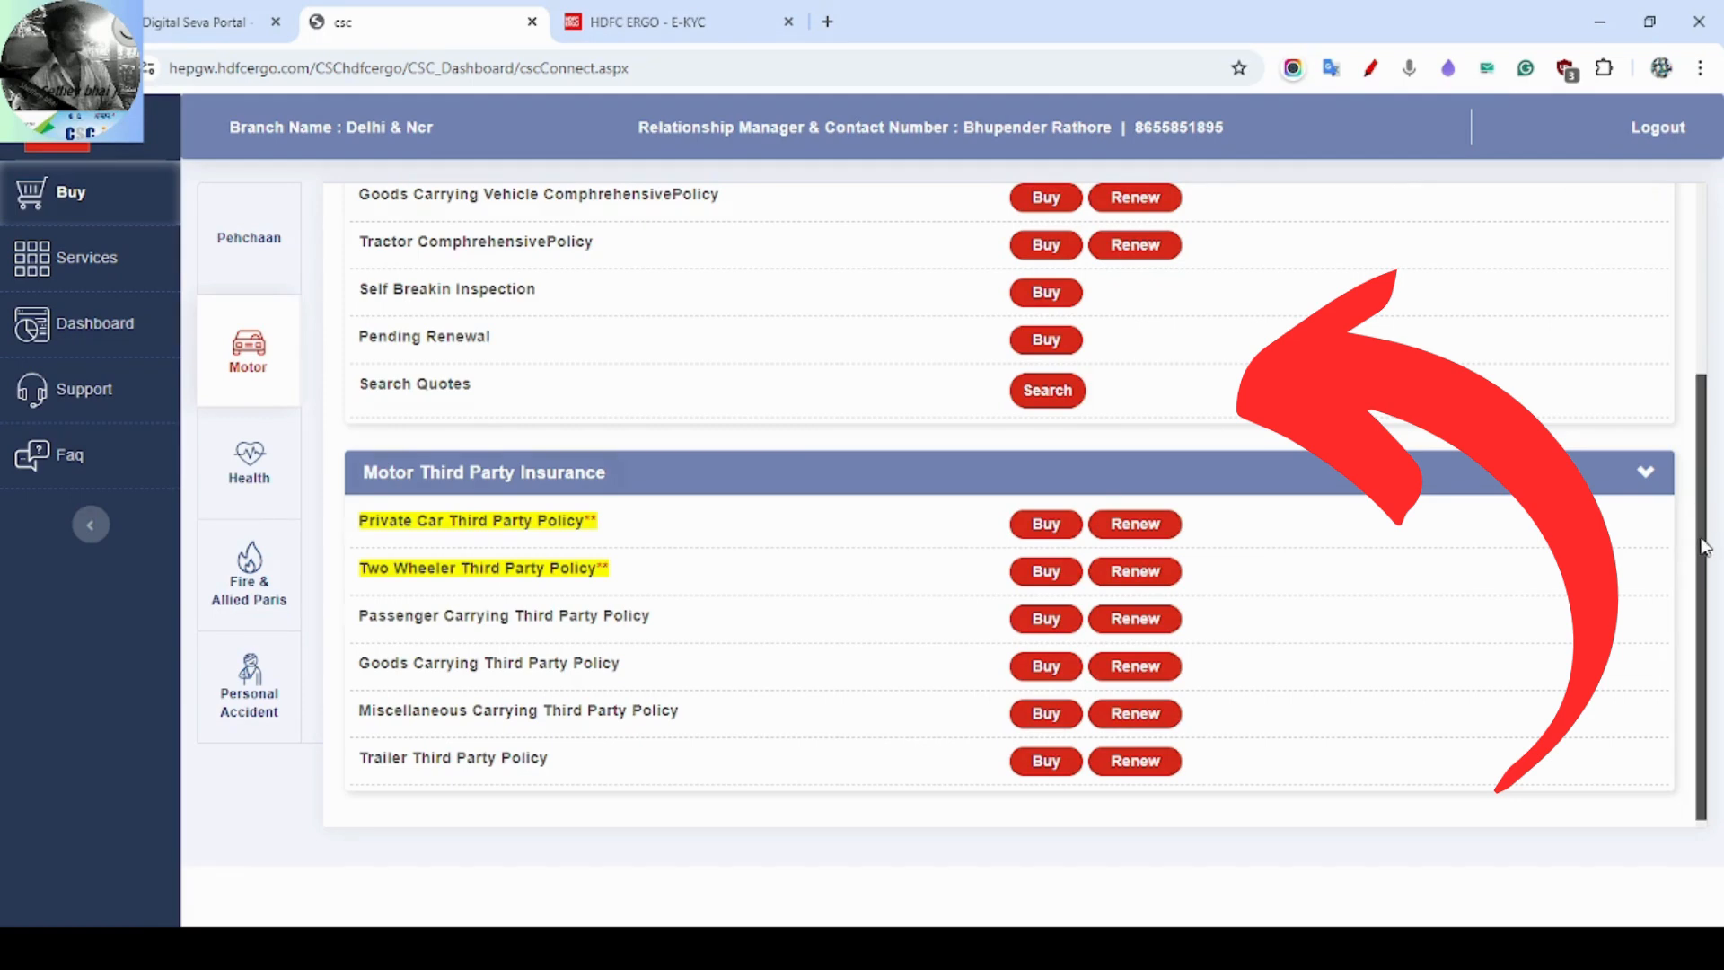
pyautogui.moveTo(1703, 546); pyautogui.dragTo(1623, 345)
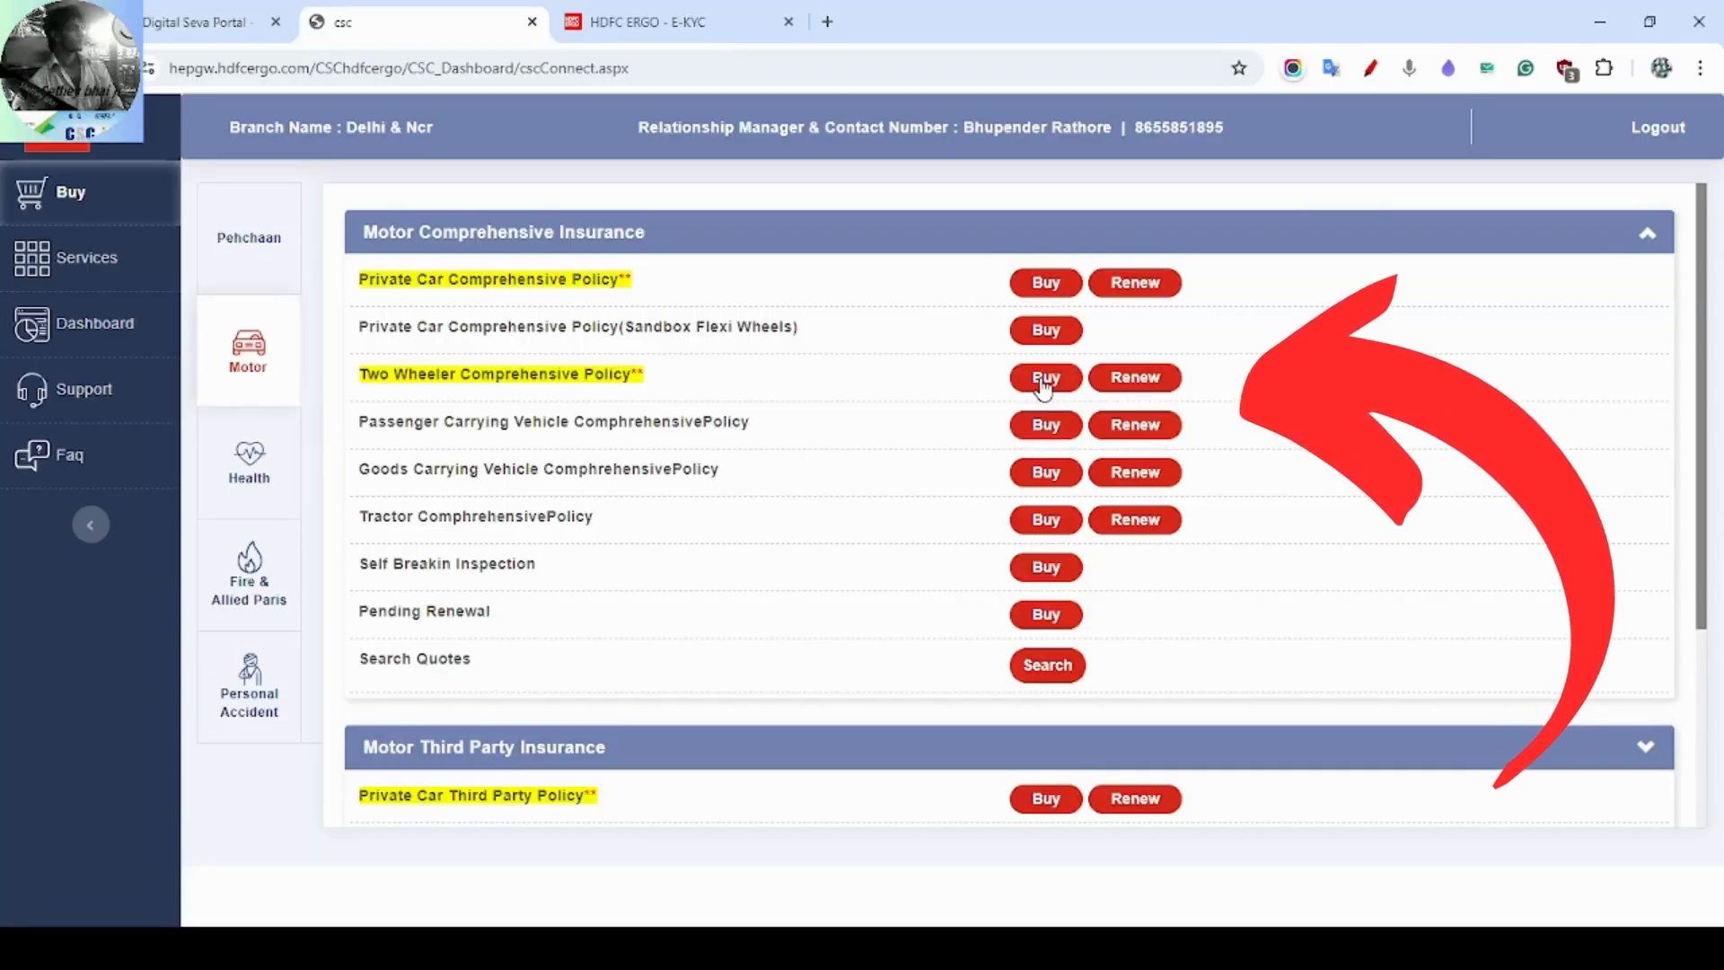
pyautogui.click(1044, 378)
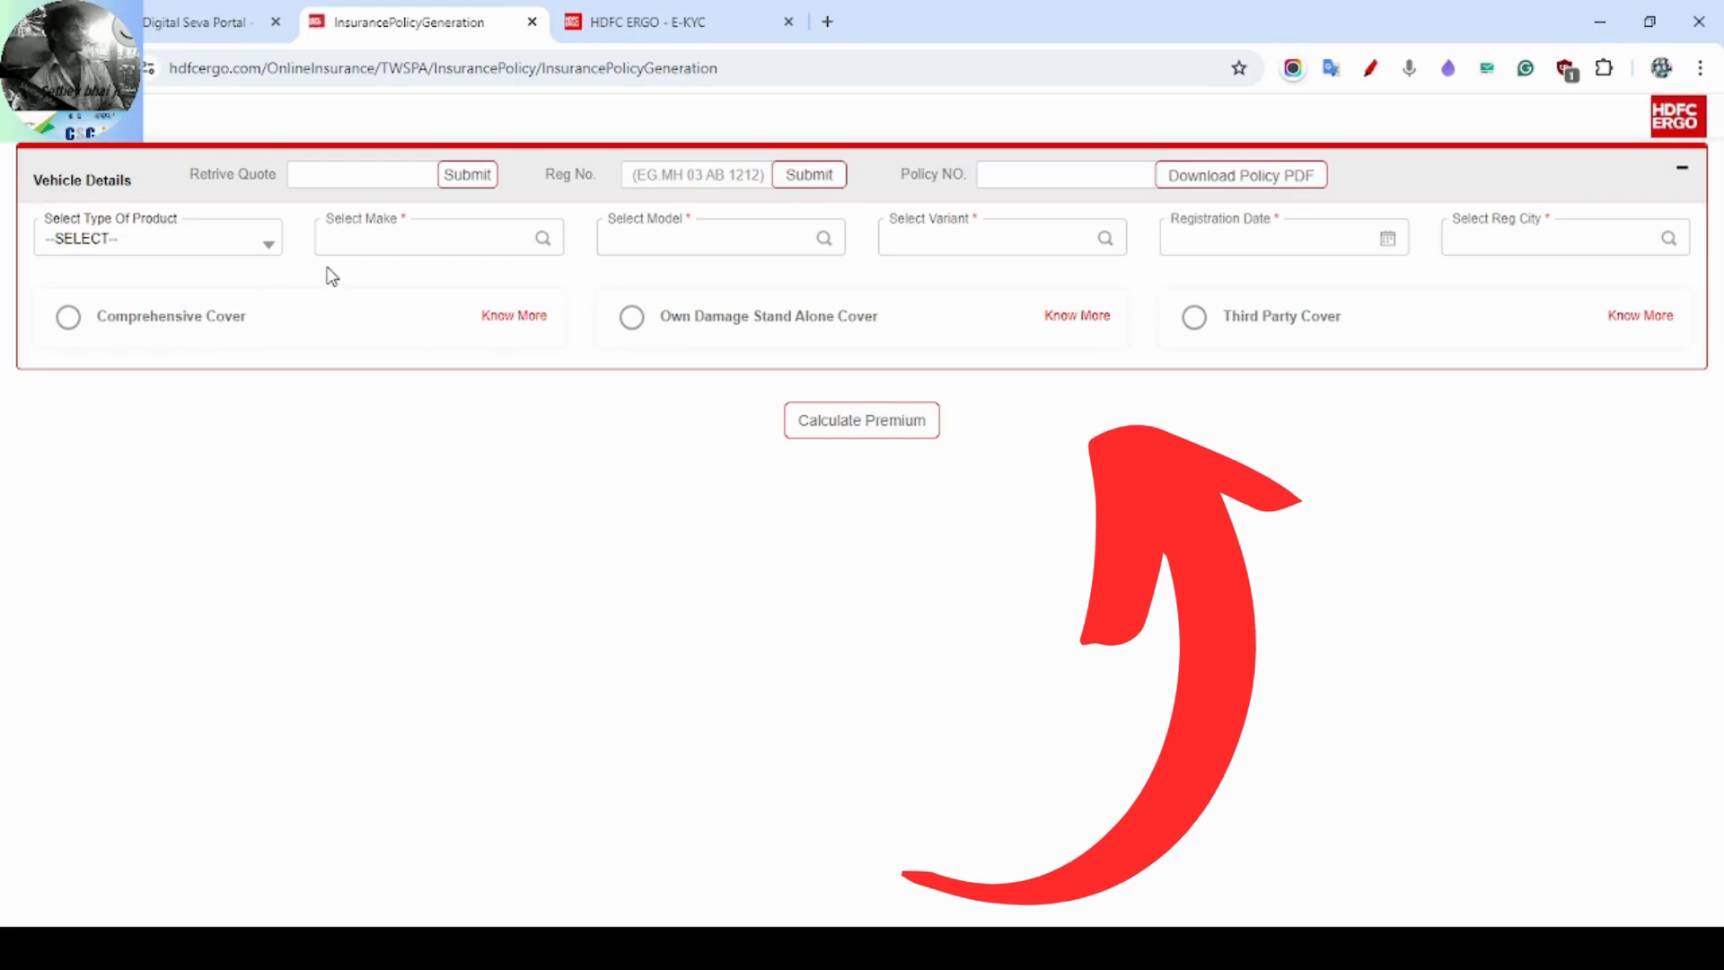
# Set the product type to ROLLOVER and the vehicle to BAJAJ PLATINA, variant 100 ES ALLOY BSVI(102 CC)
pyautogui.click(206, 316)
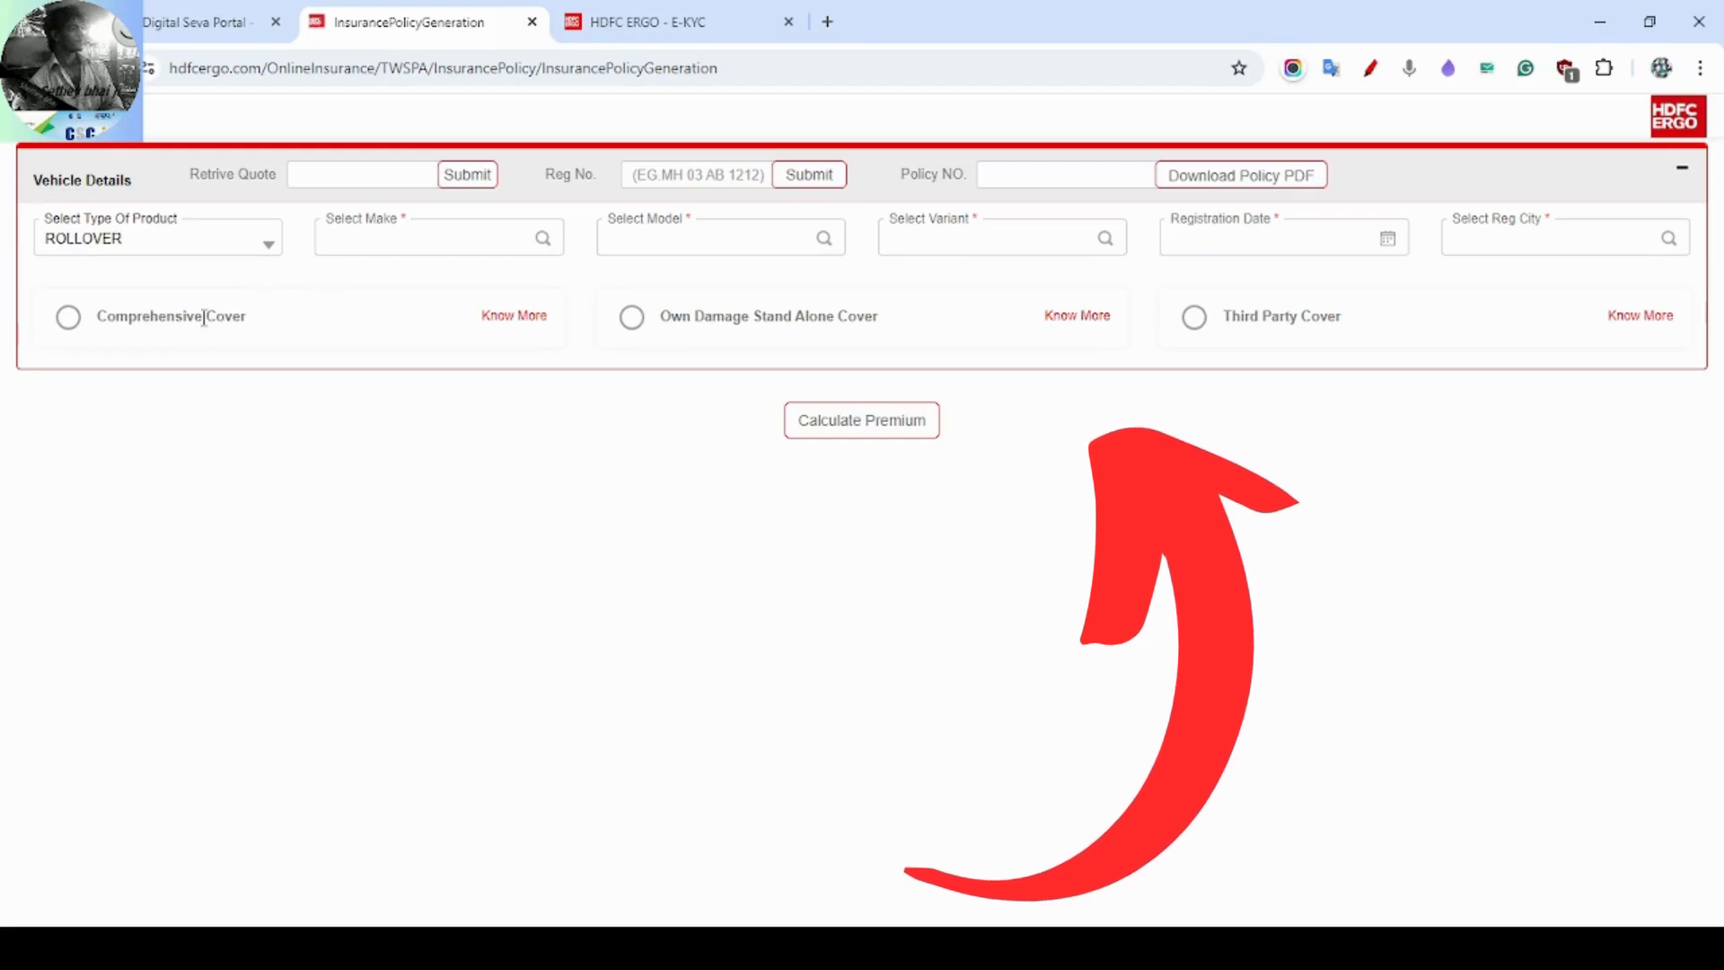
pyautogui.click(412, 245)
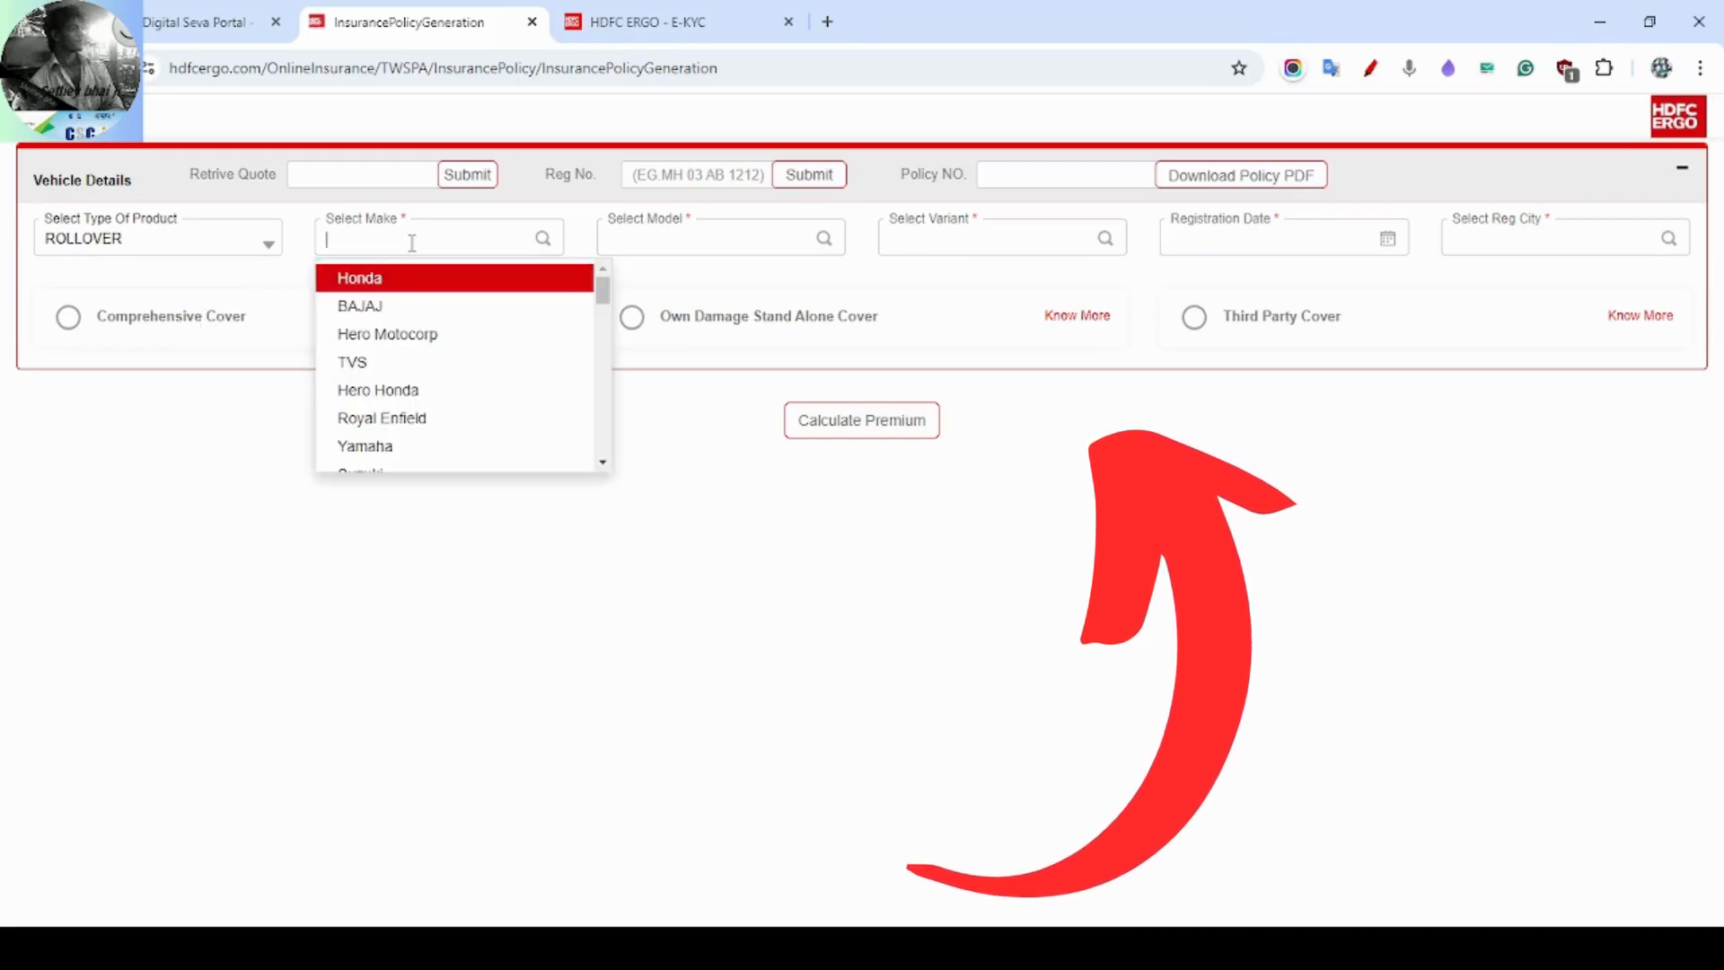
pyautogui.click(405, 309)
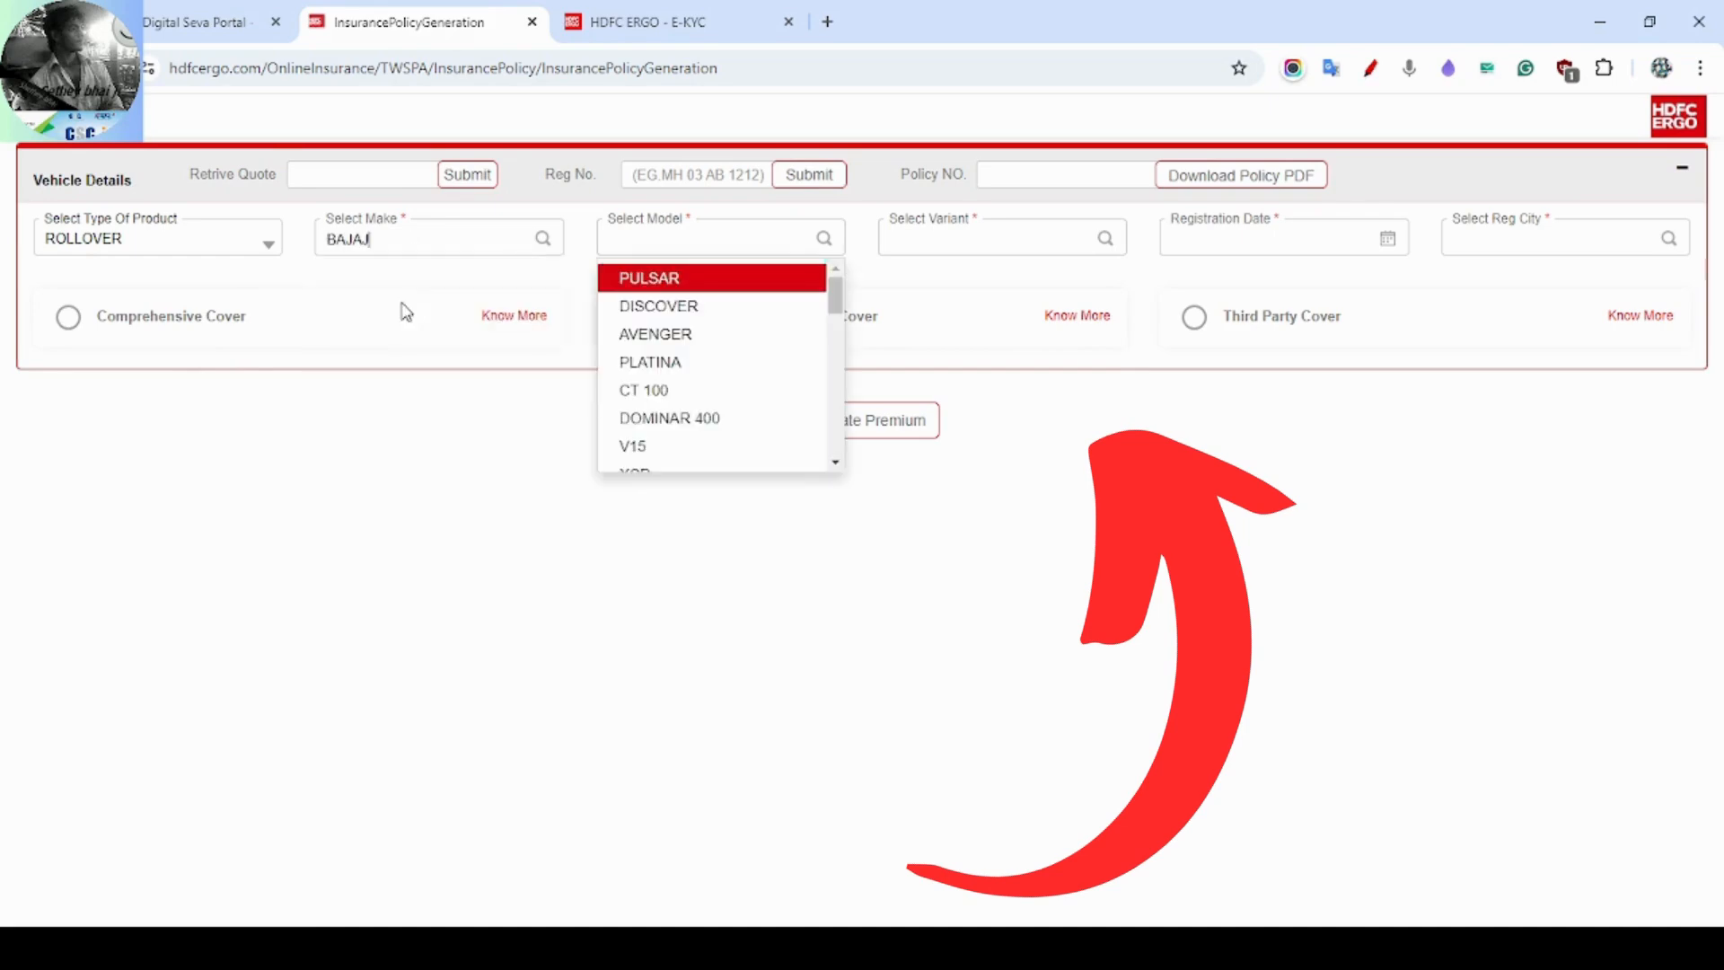
pyautogui.click(668, 368)
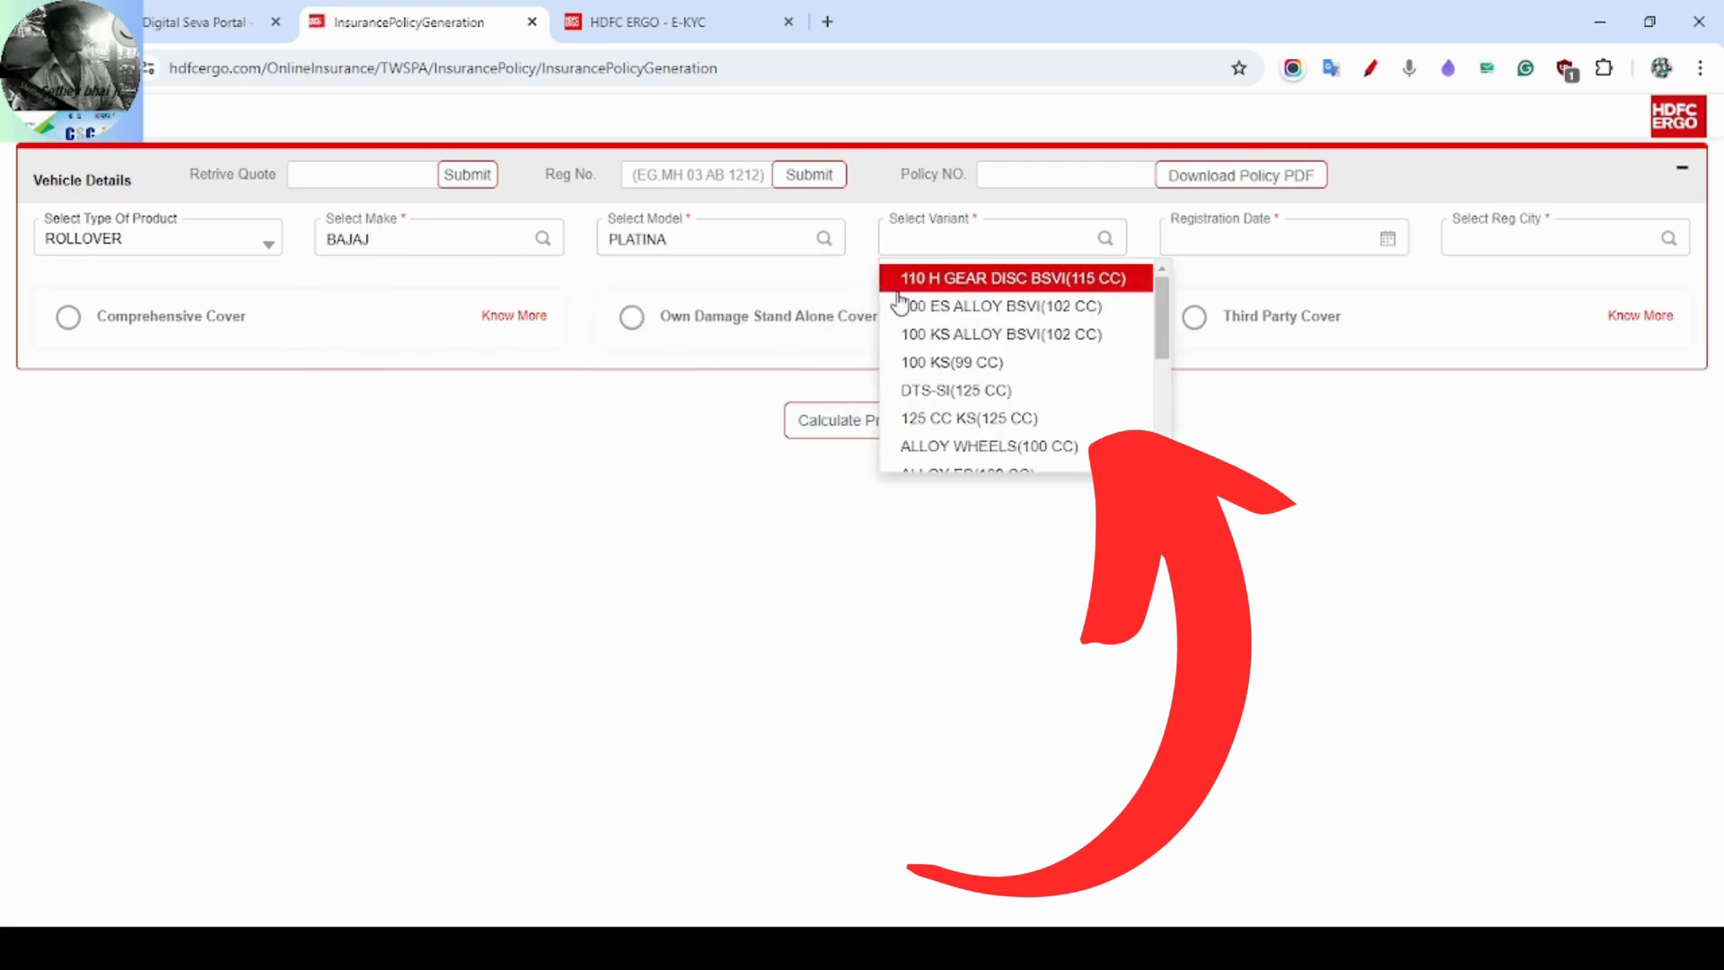
pyautogui.click(1053, 308)
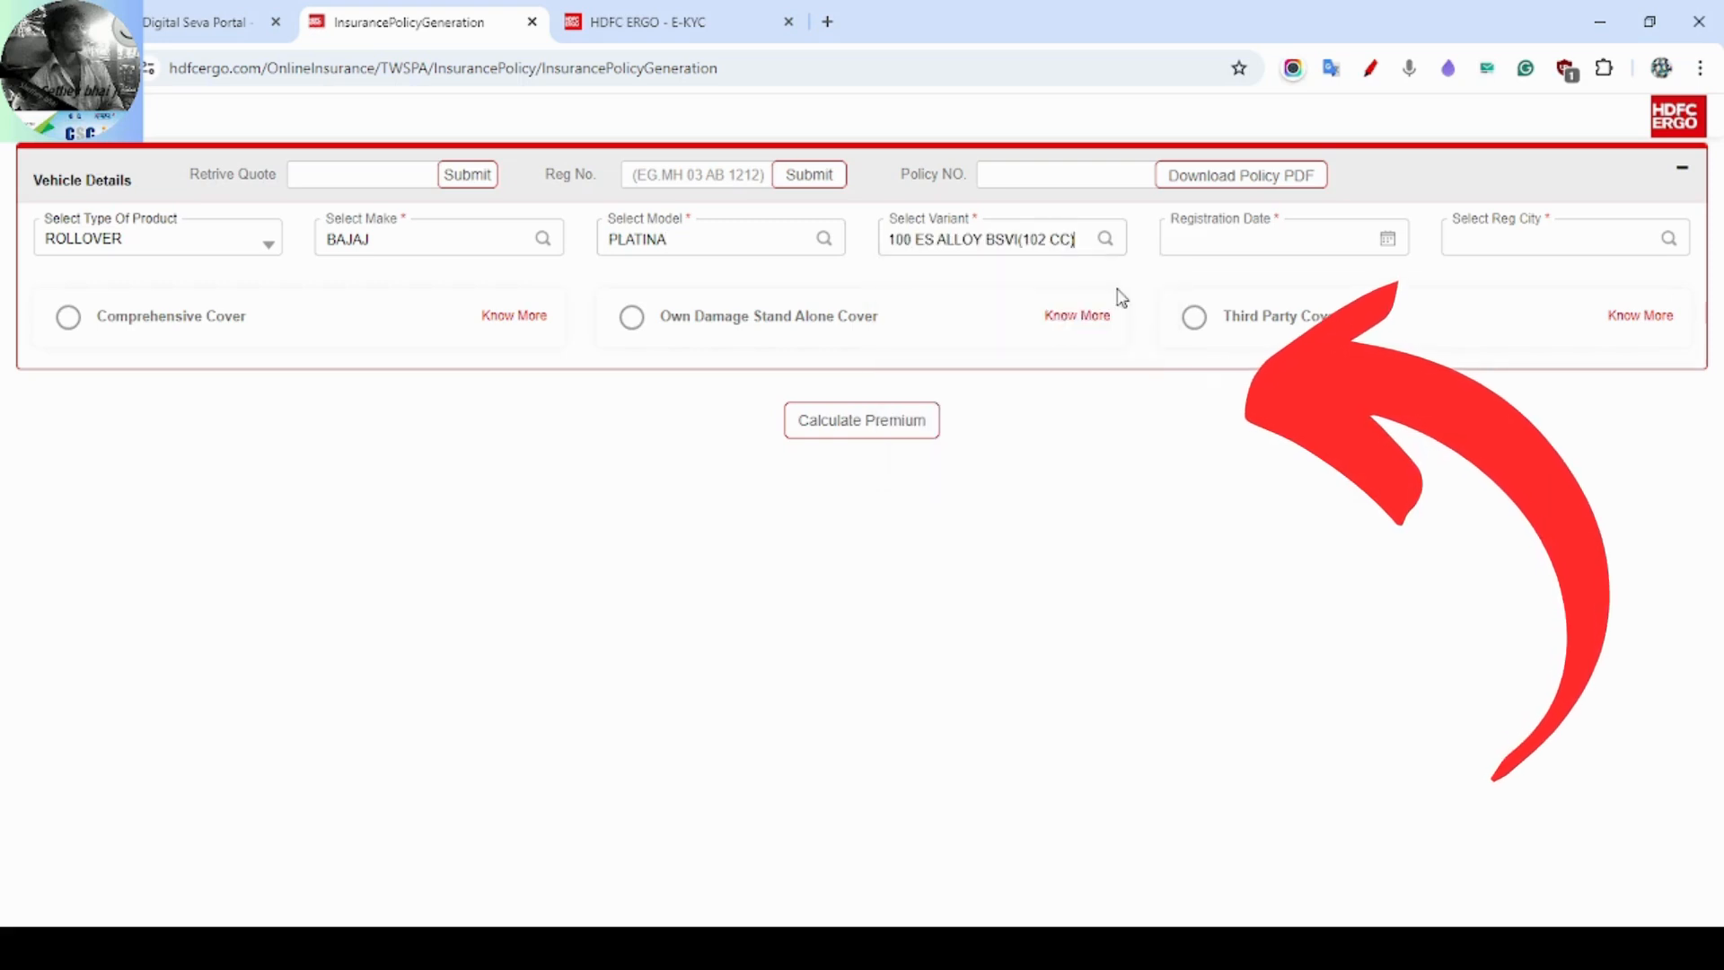
# Set the registration date to 14/08/2022 and the registration city to DL-07 - New Delhi
pyautogui.click(1199, 241)
pyautogui.write('14/08/')
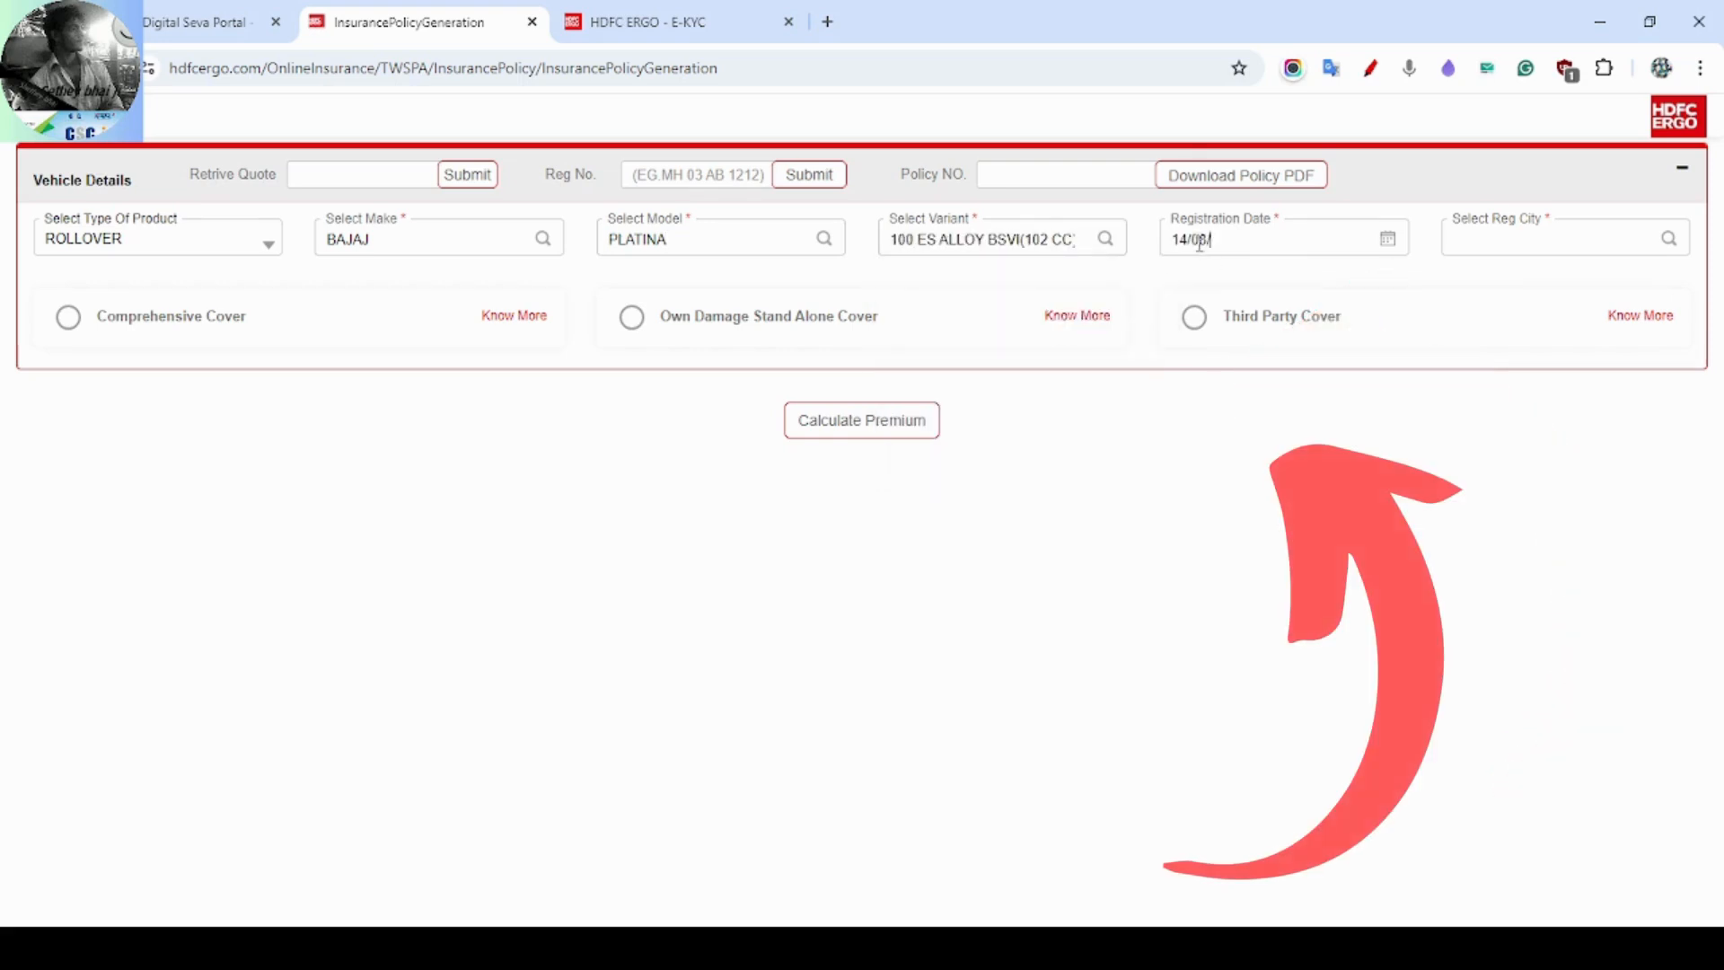
pyautogui.write('2022')
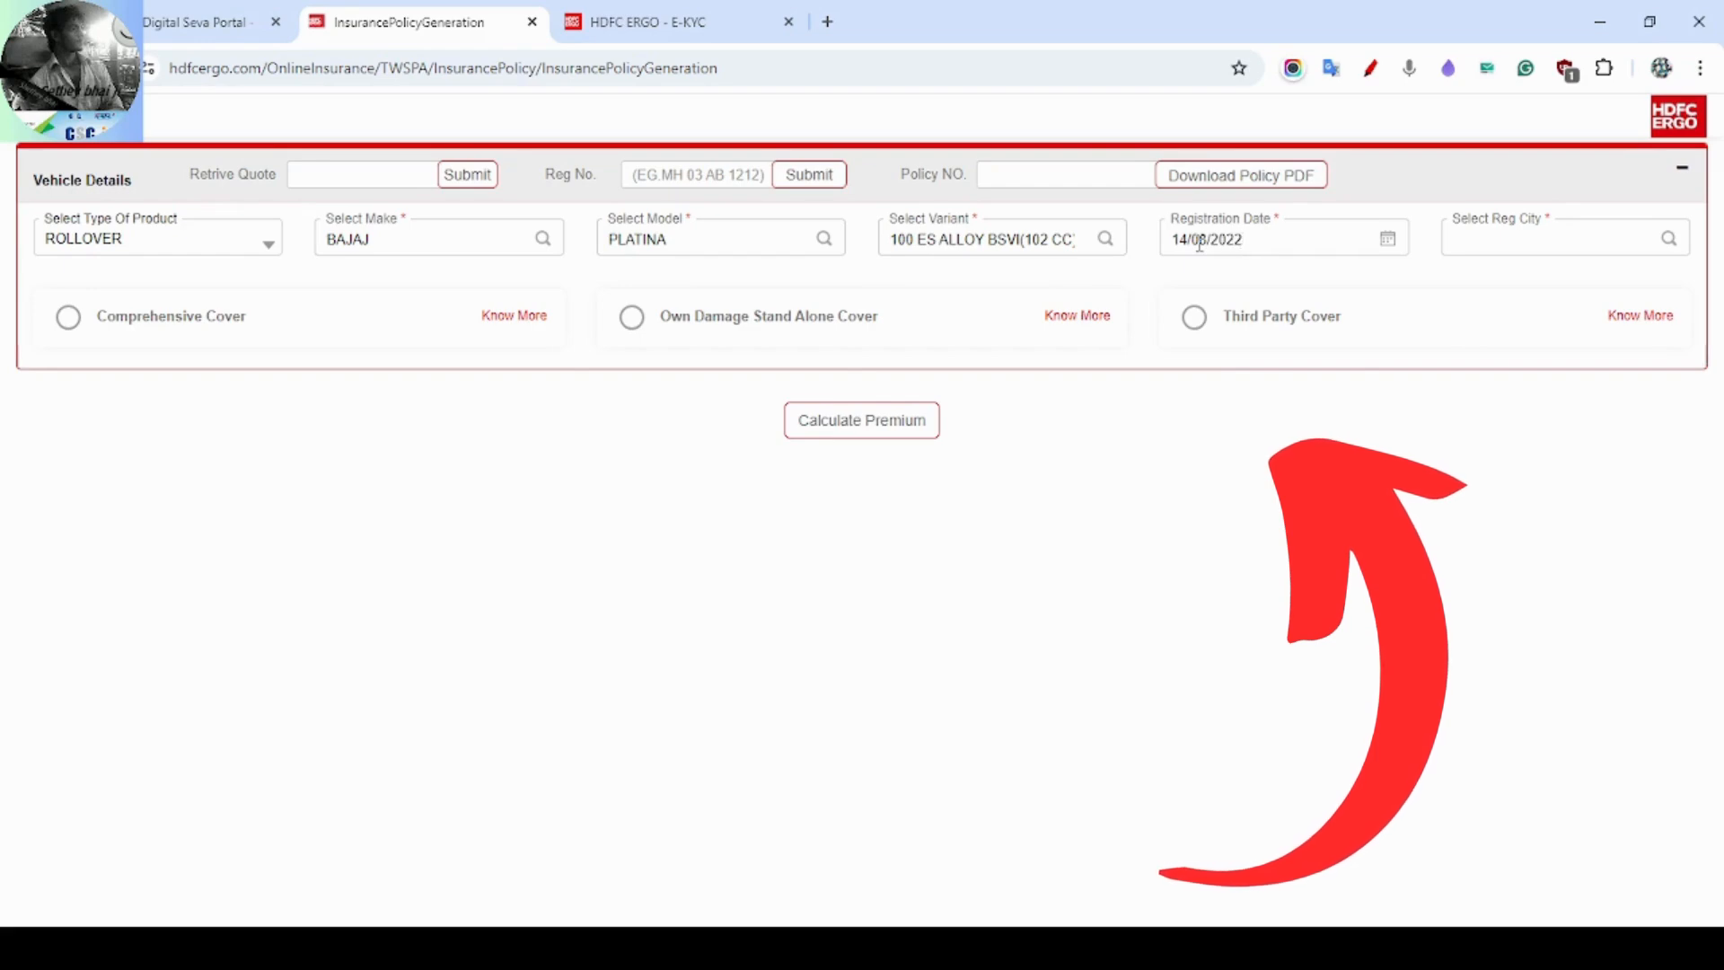
pyautogui.click(1474, 239)
pyautogui.write('D')
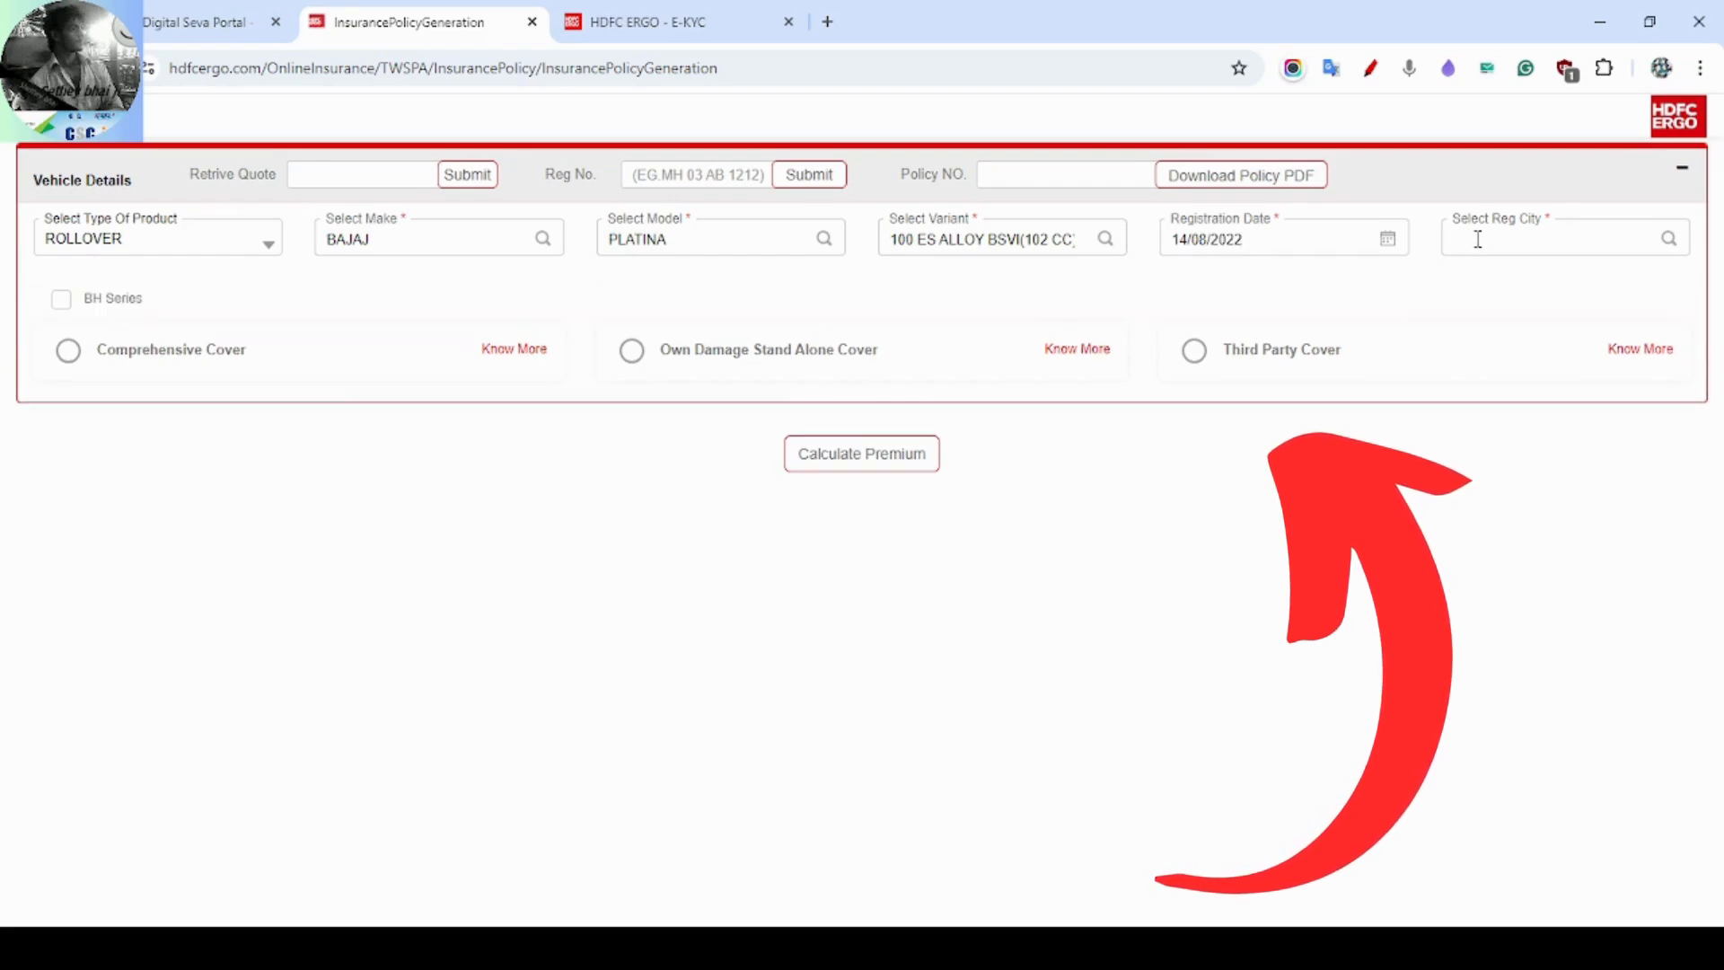
pyautogui.write('ELHI')
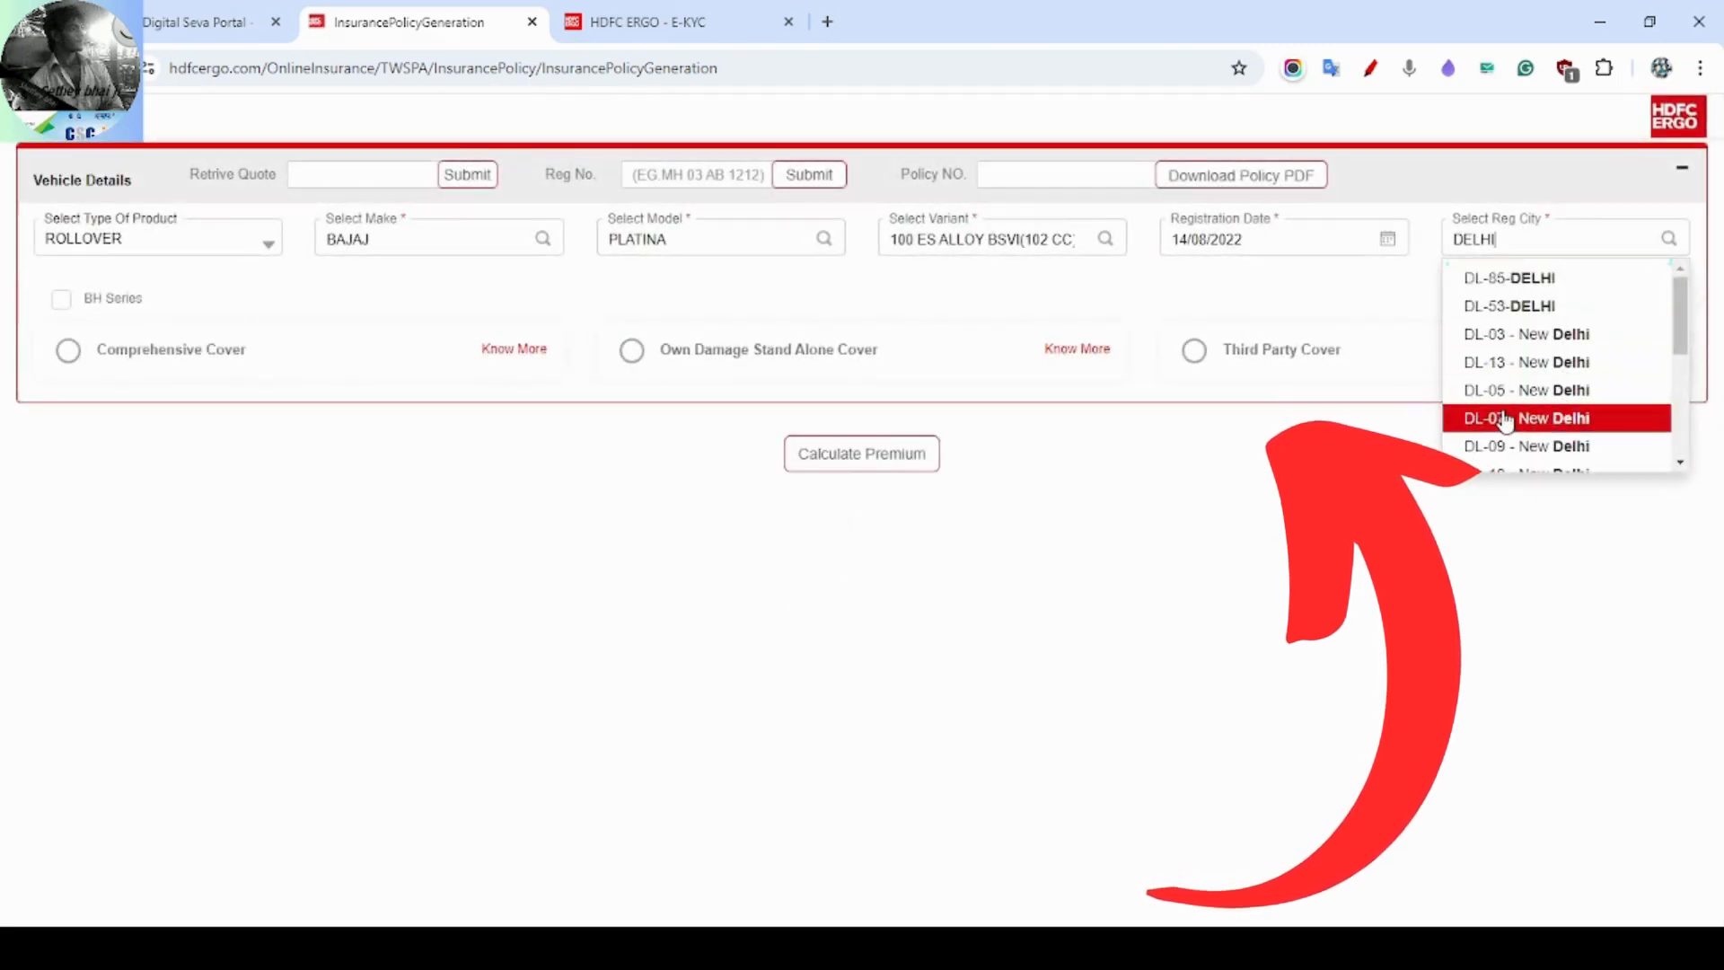
pyautogui.click(1505, 419)
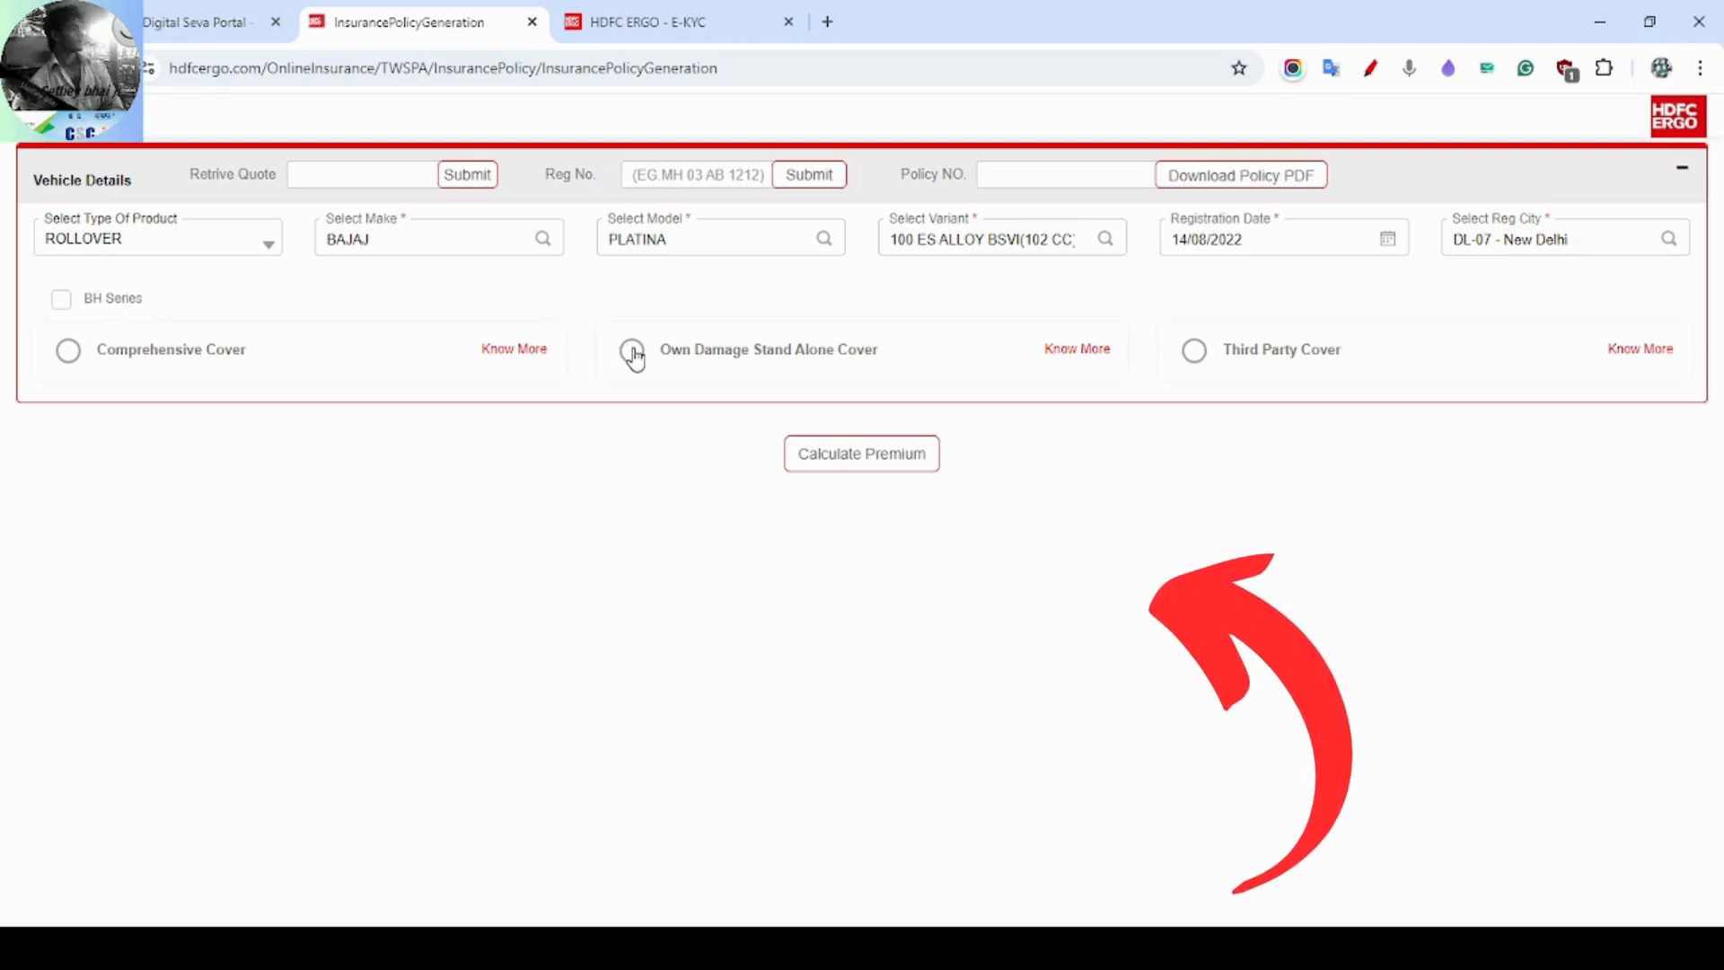
# Choose Own Damage Stand Alone Cover, with a Comprehensive previous policy that is EXPIRED LESS THAN 90 DAYS
pyautogui.click(626, 350)
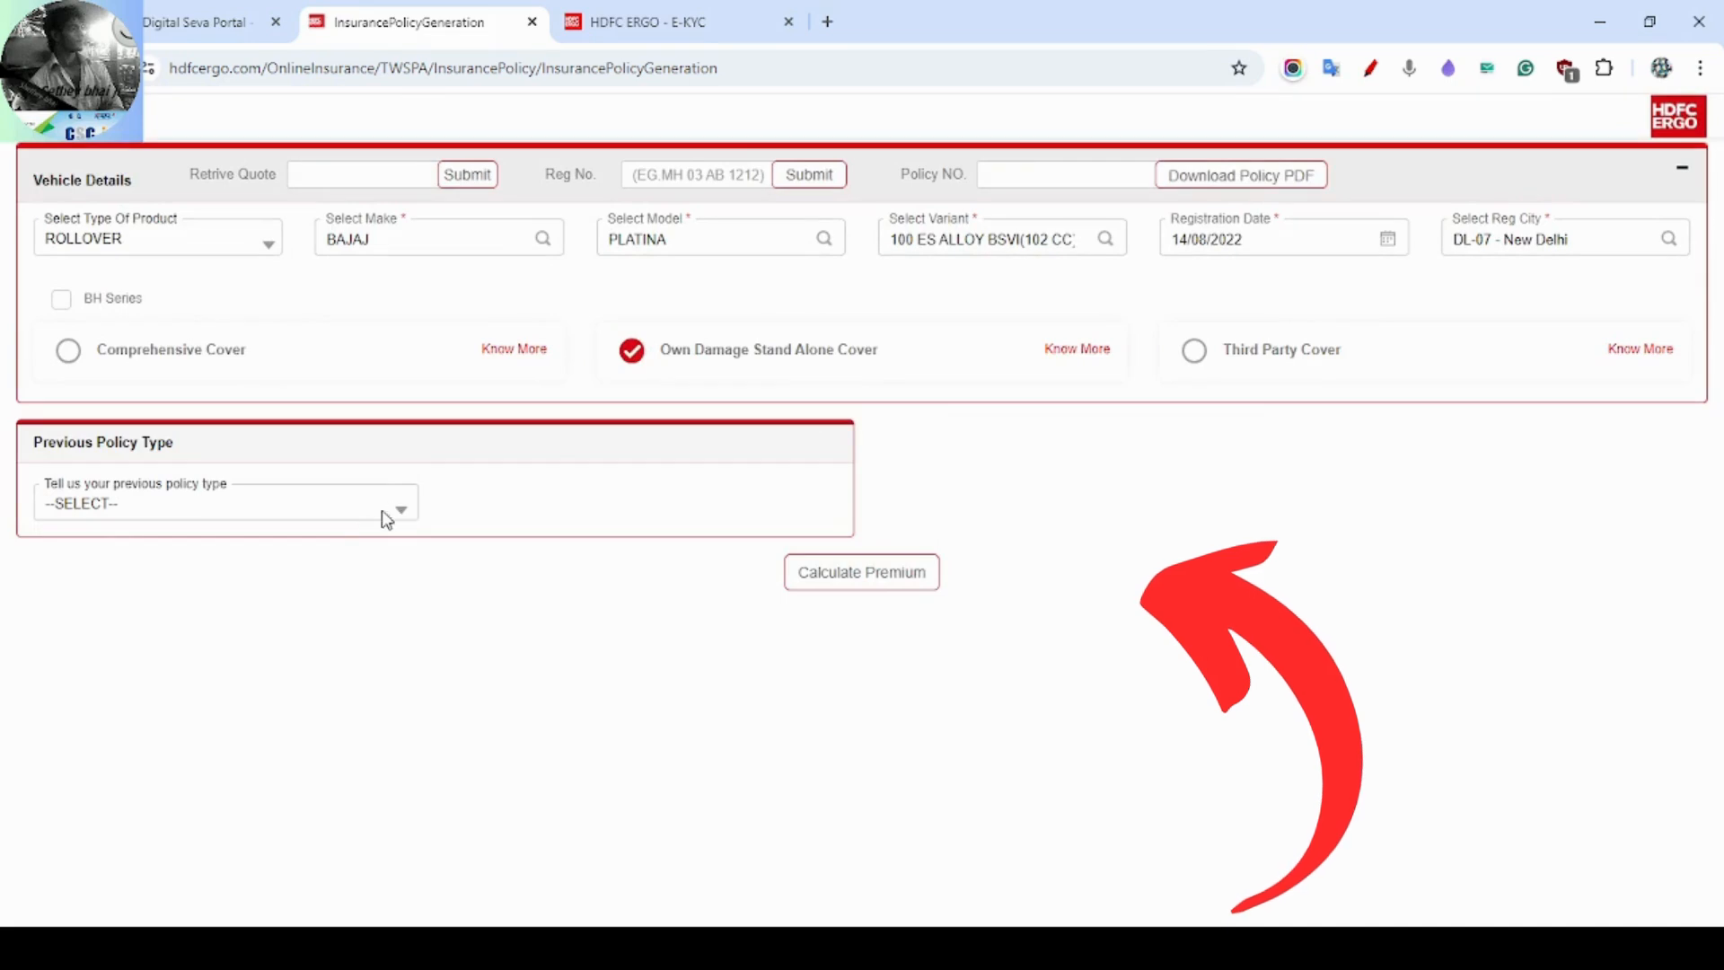
pyautogui.click(315, 568)
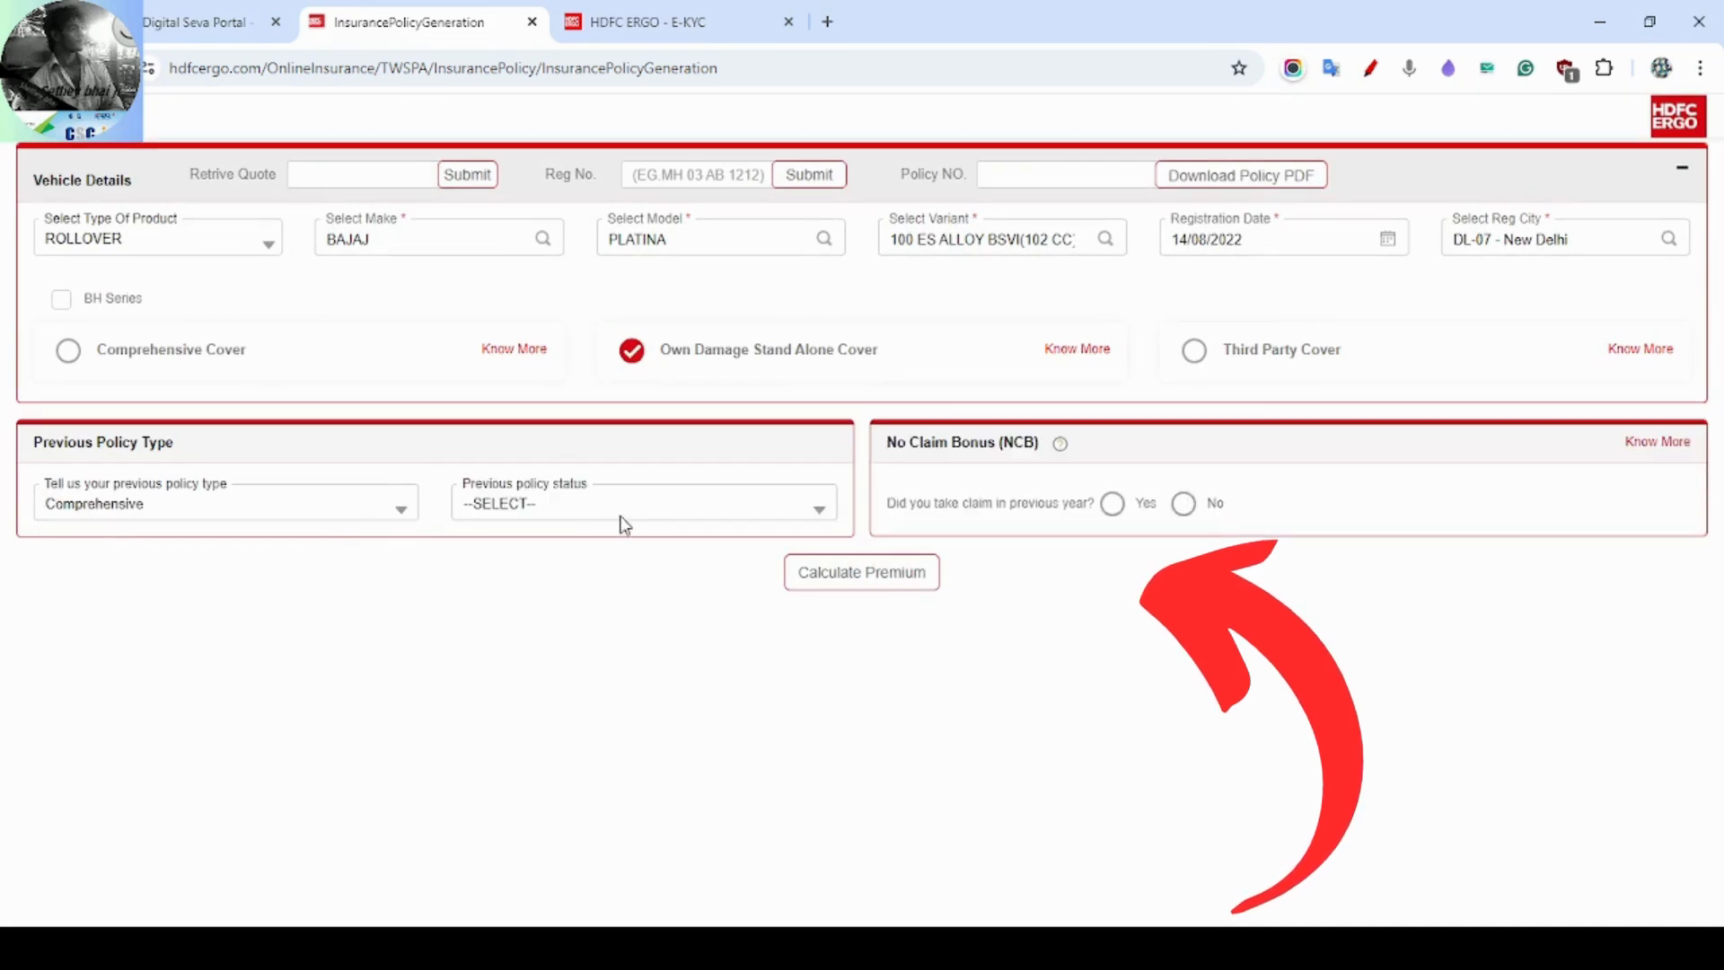
pyautogui.click(613, 587)
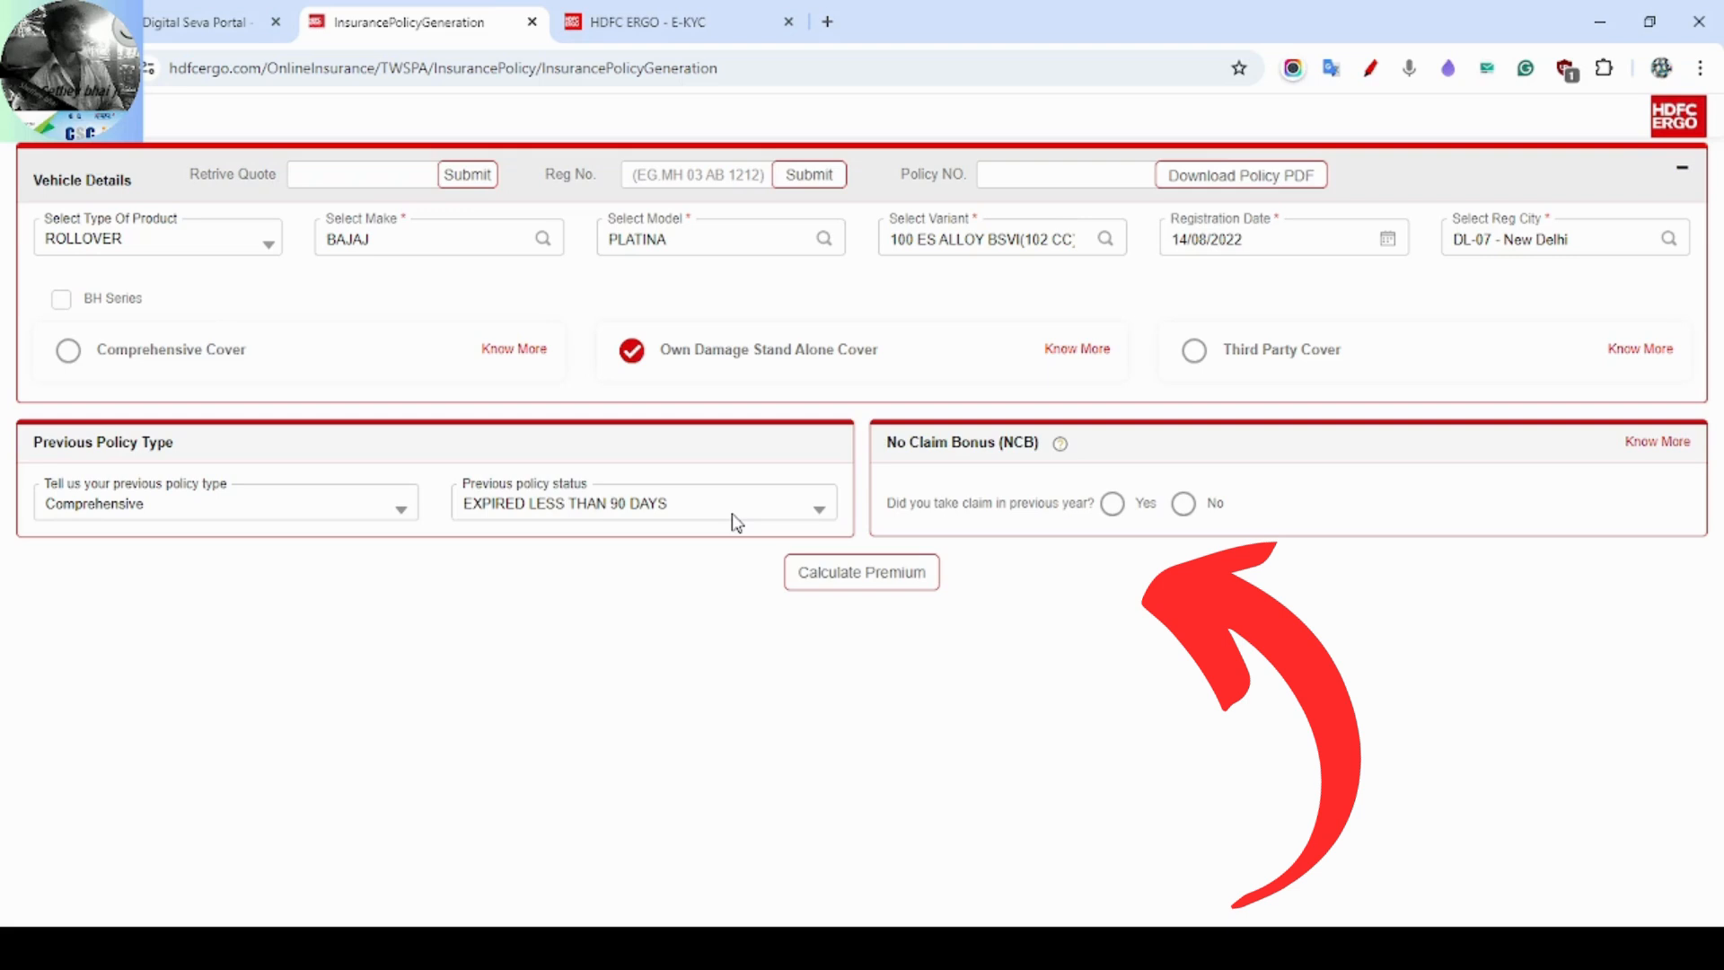
# Declare no claim in the previous year with a 20% NCB from the last policy, and calculate the premium
pyautogui.click(1180, 506)
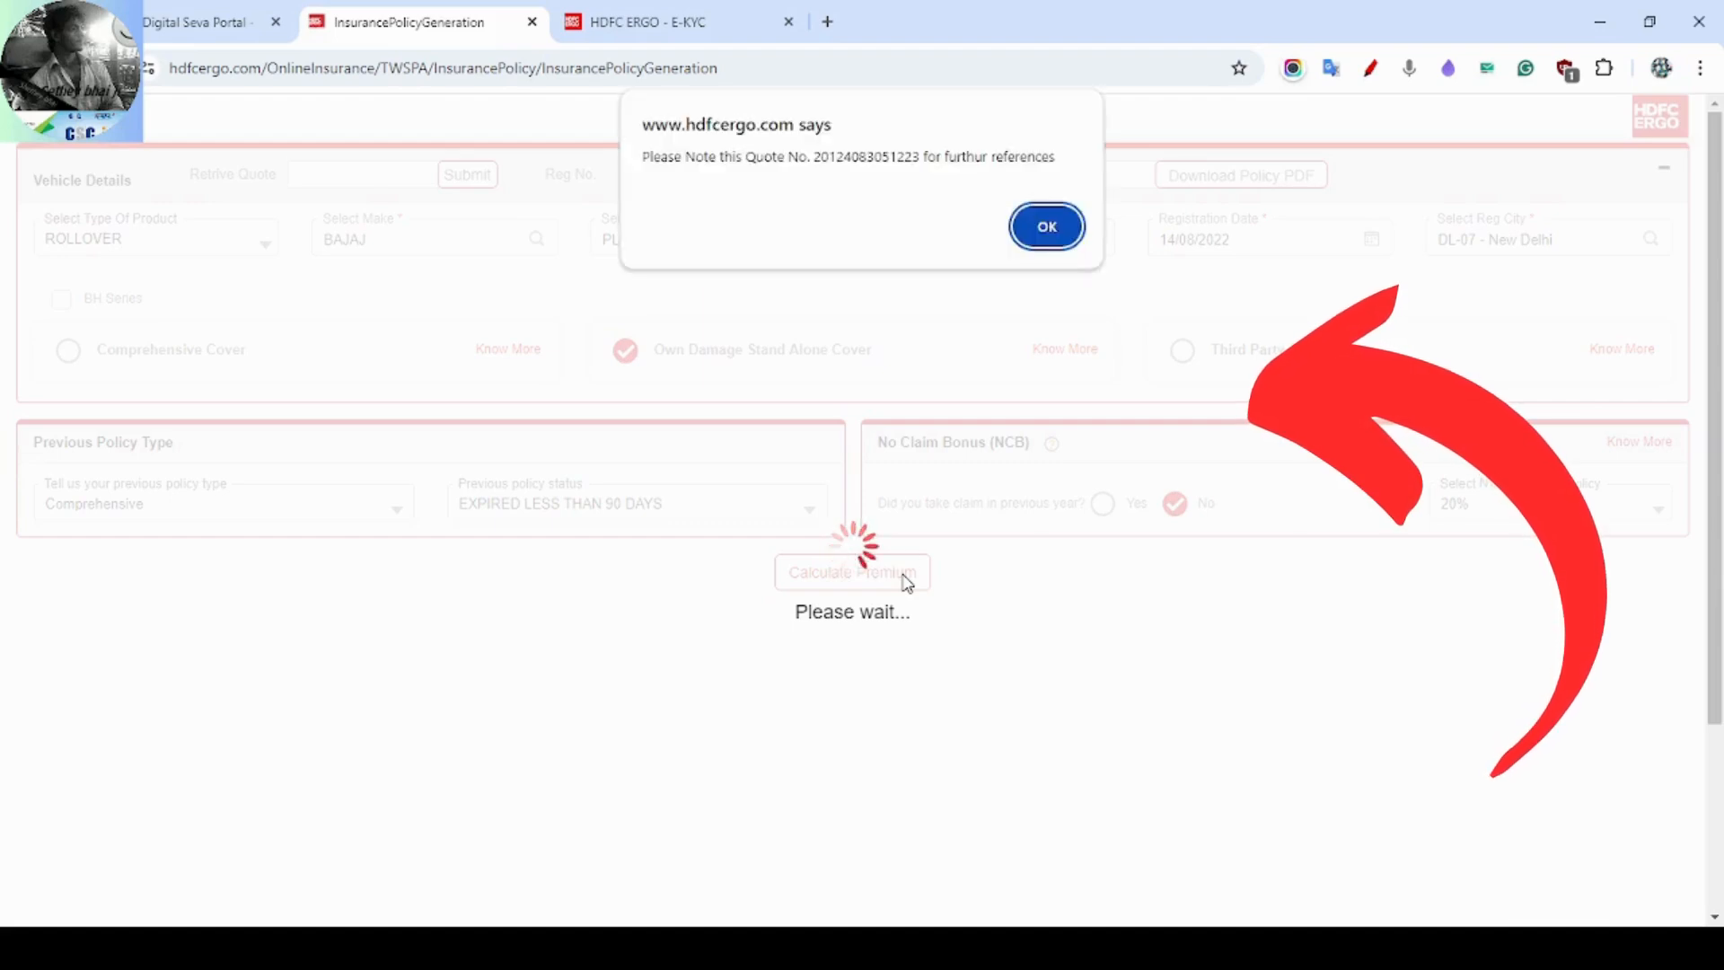
pyautogui.click(1044, 230)
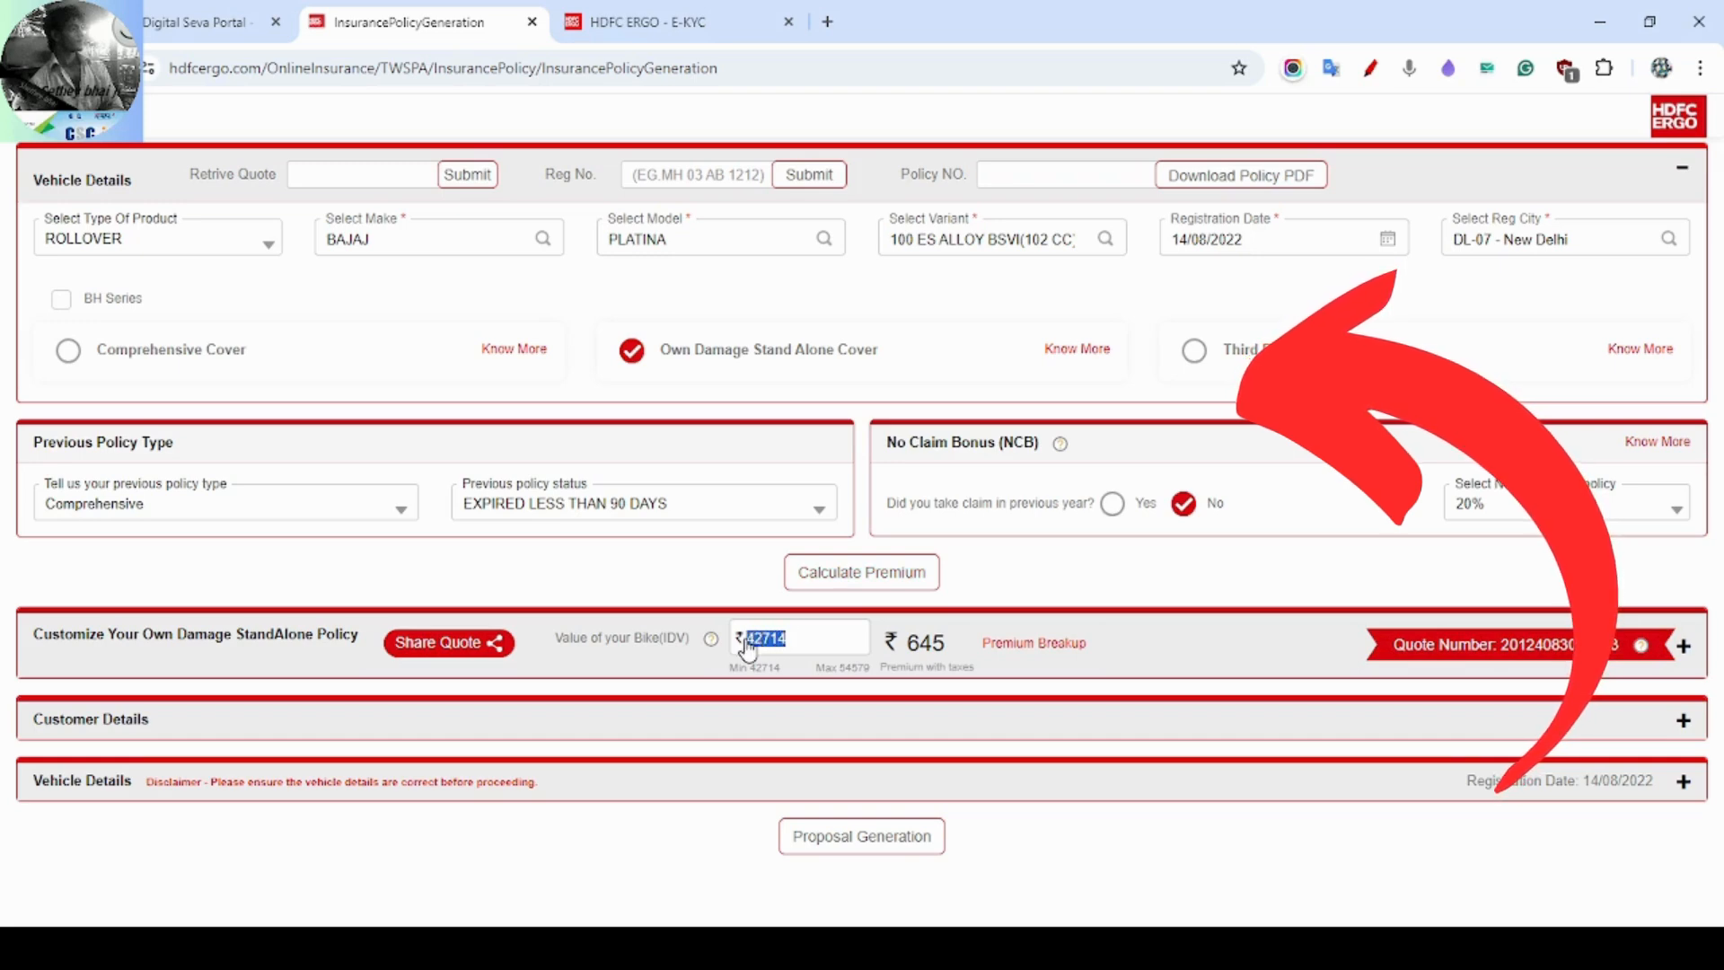
# Set the bike's insured declared value to 54579 and check the premium breakup
pyautogui.write('54579')
pyautogui.press('Tab')
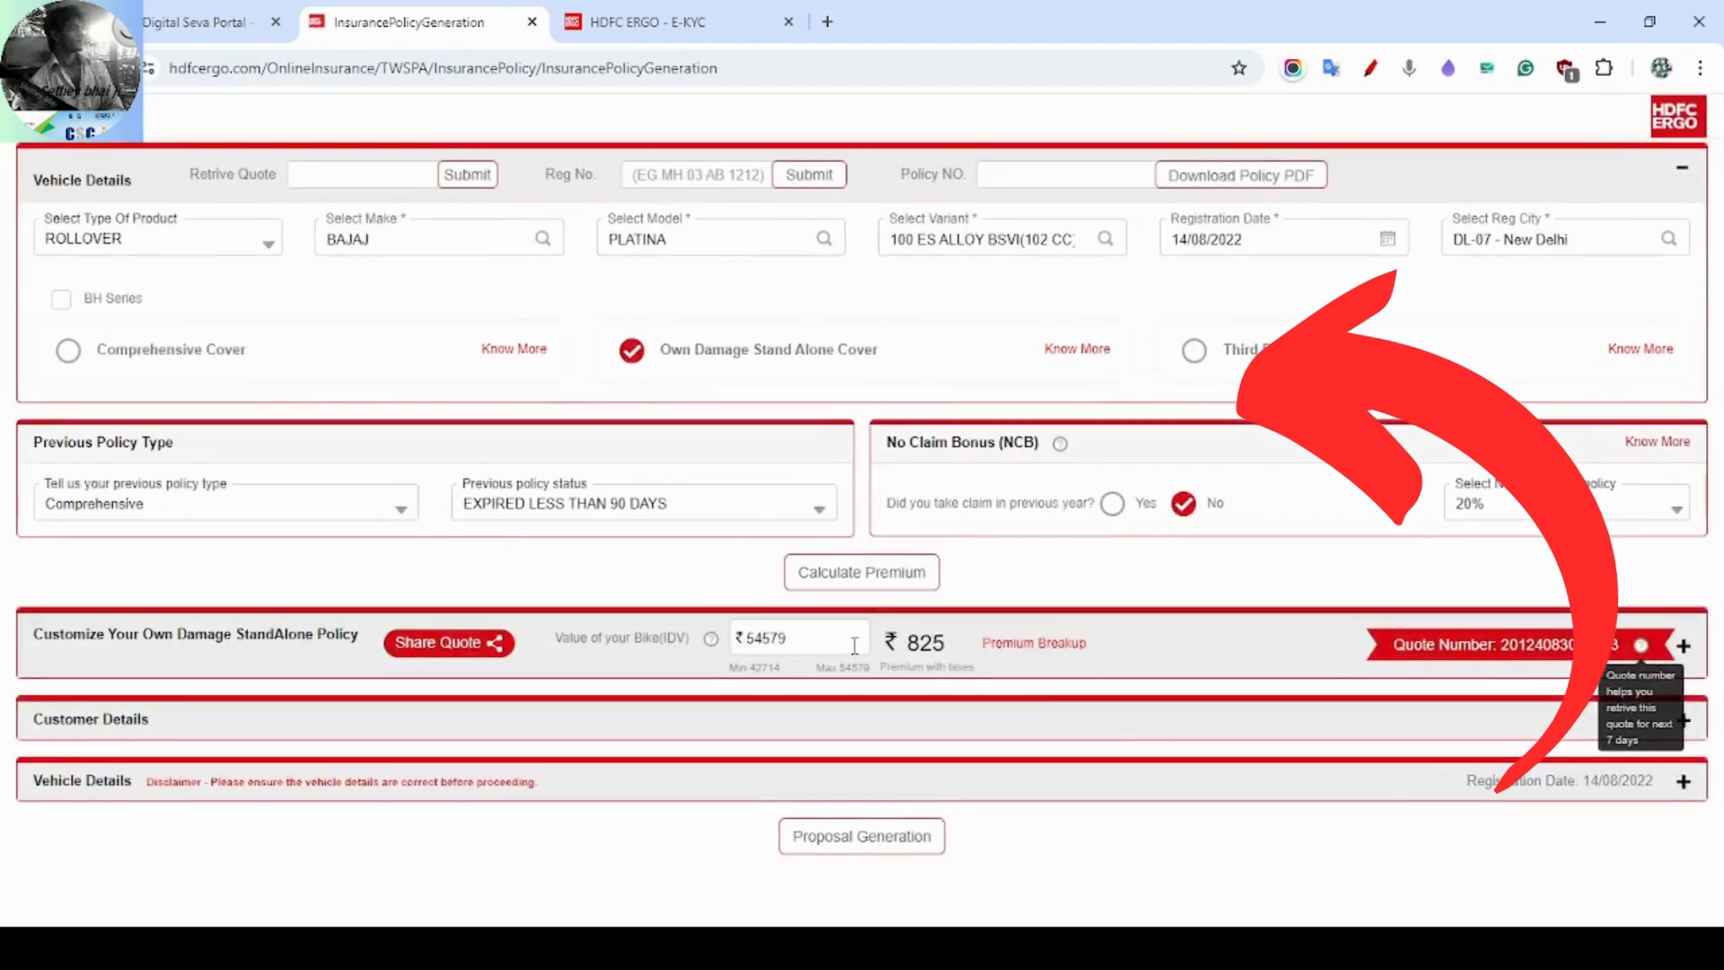
pyautogui.click(1024, 657)
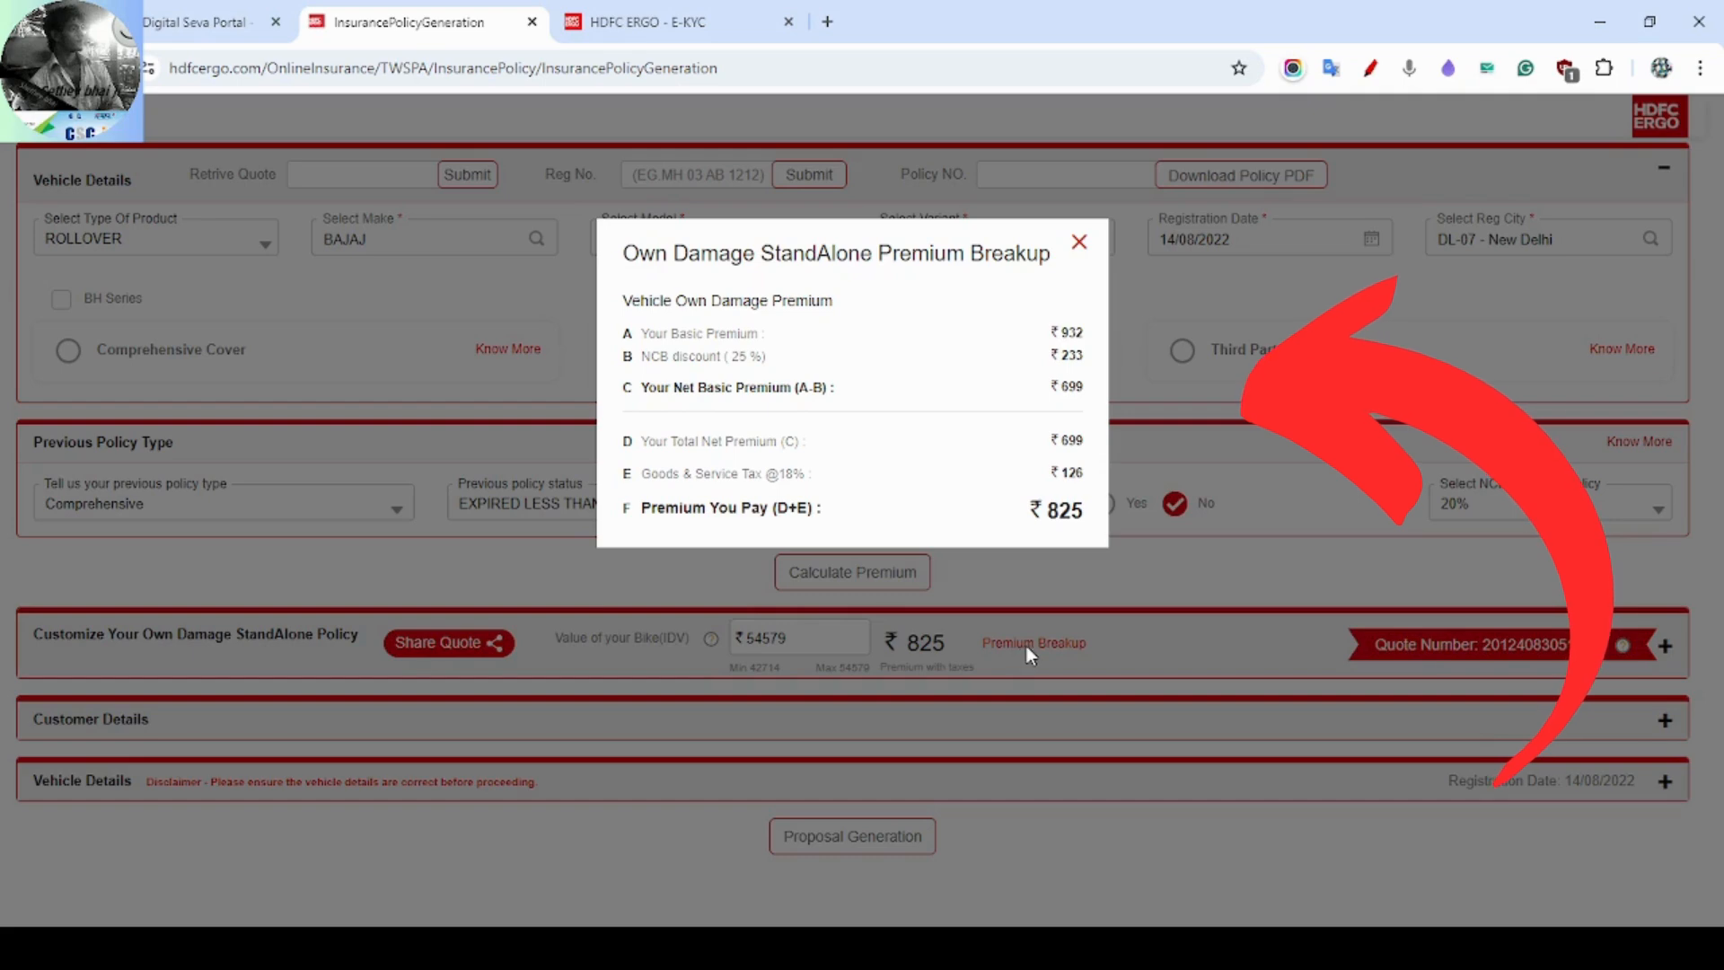
pyautogui.click(1117, 636)
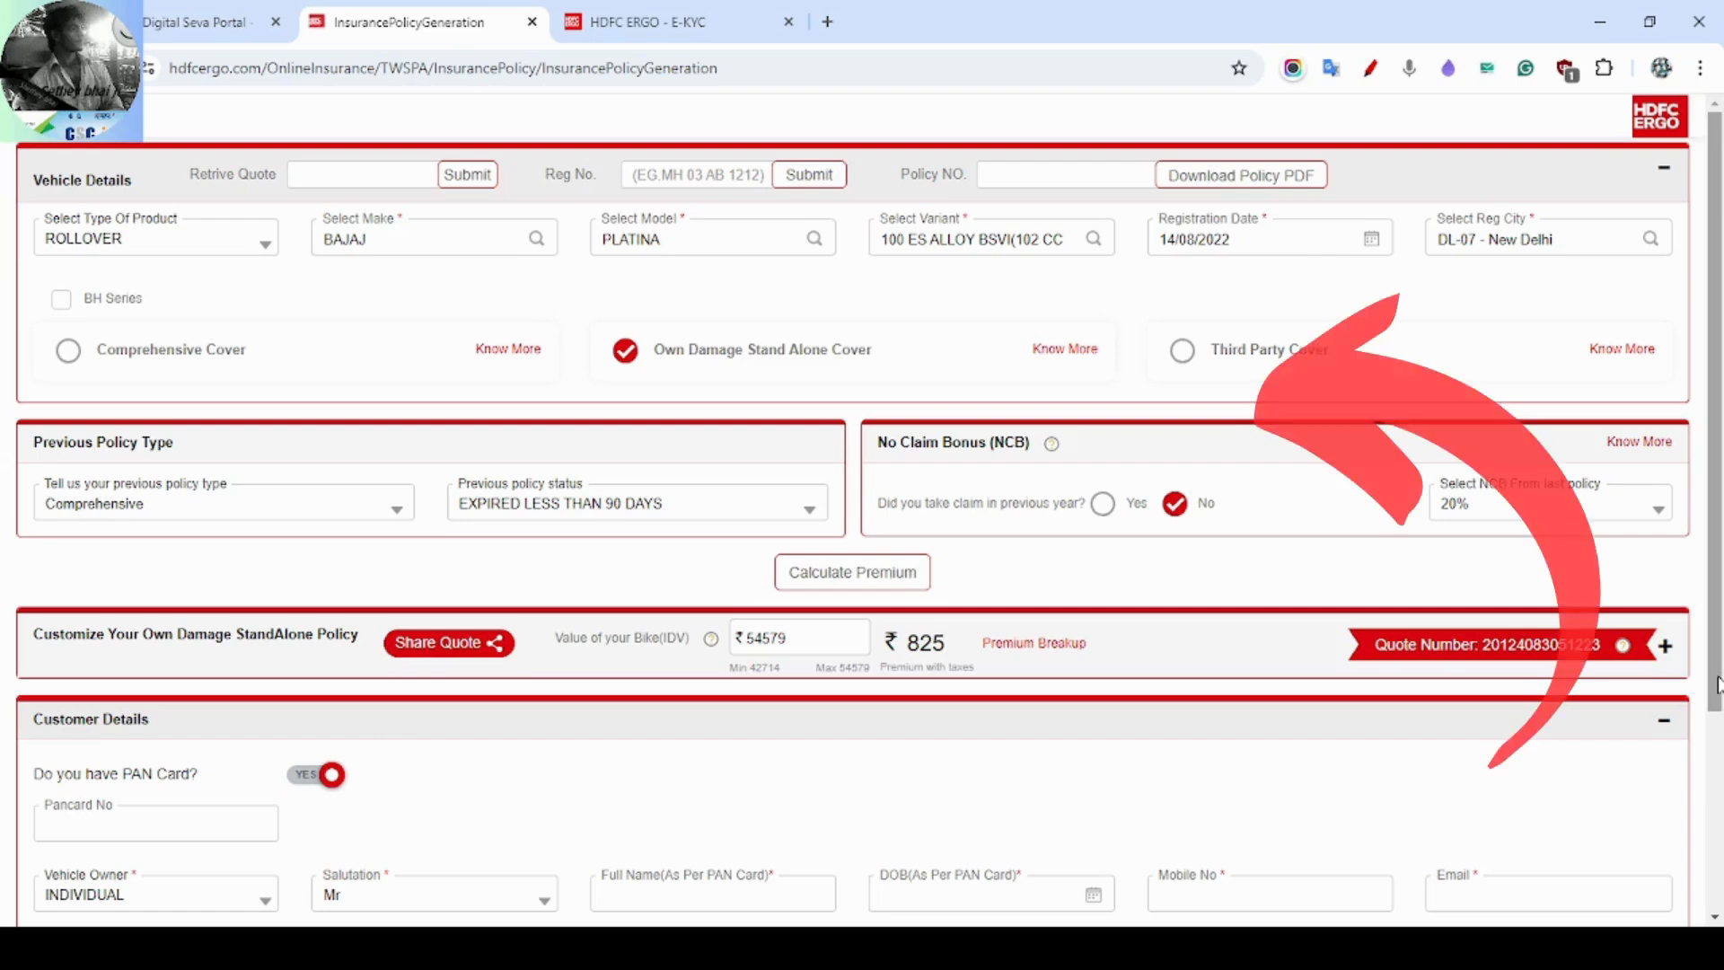
# Fill in the customer's PAN and contact details, and the vehicle details with NATIONAL INSURANCE CO.LTD. as existing and LIBERTY VIDEOCON GENERAL as previous insurer
pyautogui.scroll(-1, 862, 503)
pyautogui.scroll(-2, 862, 503)
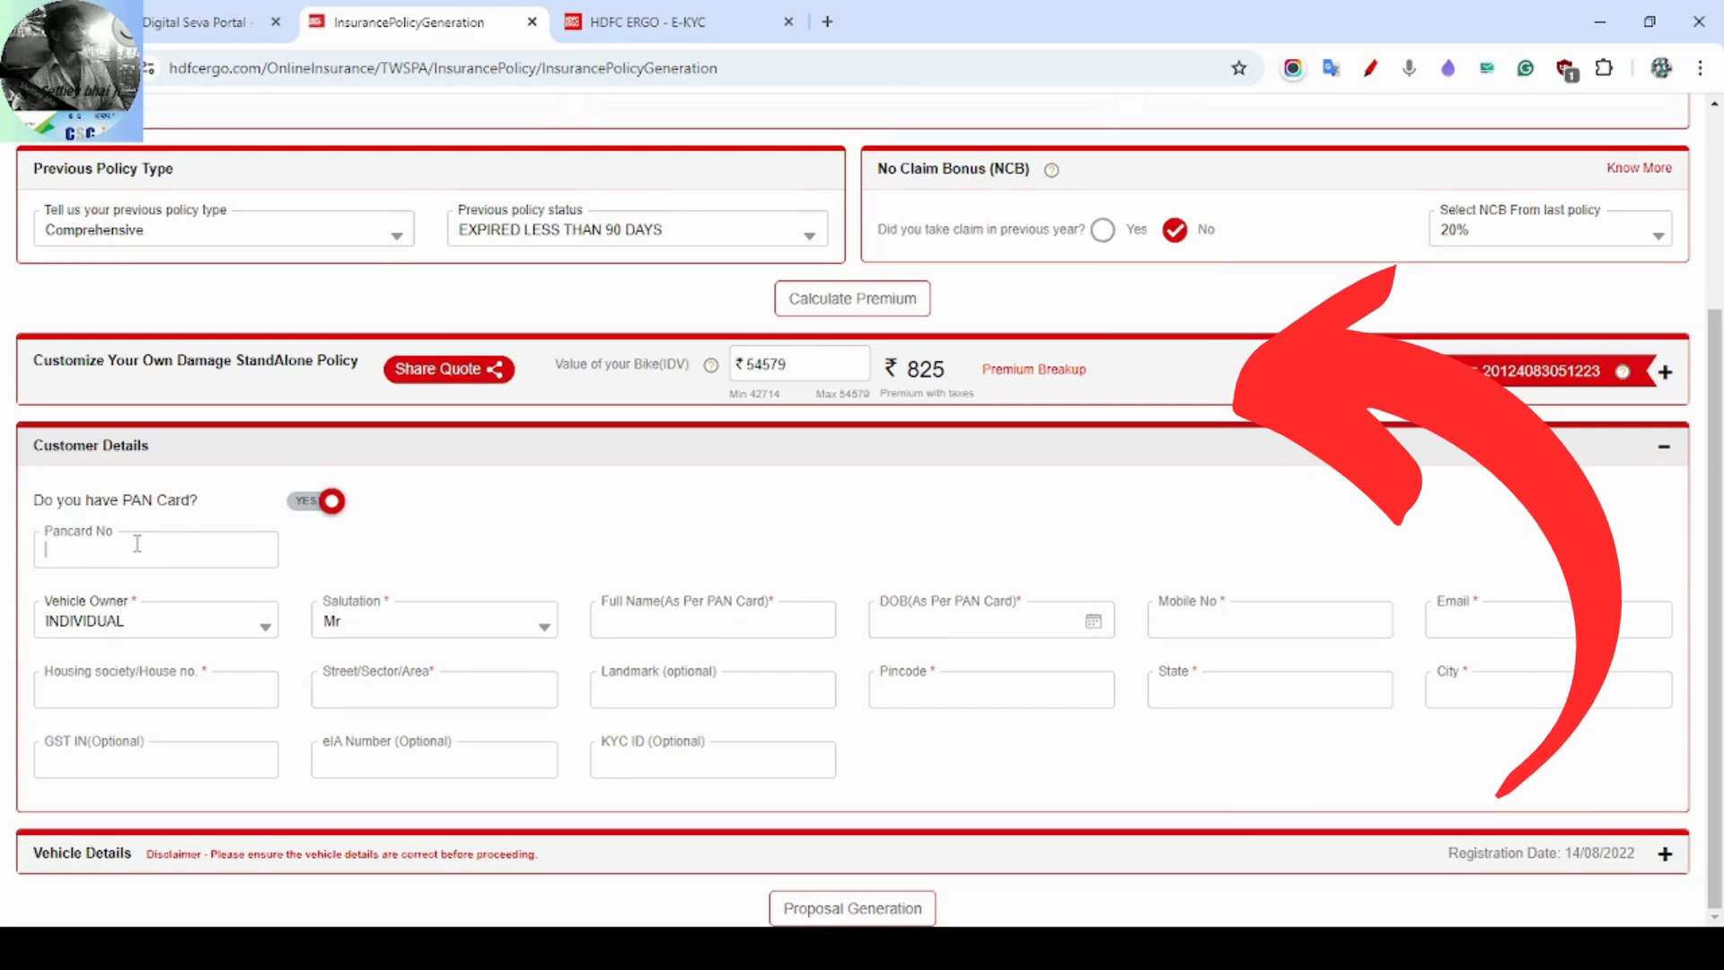
pyautogui.click(138, 543)
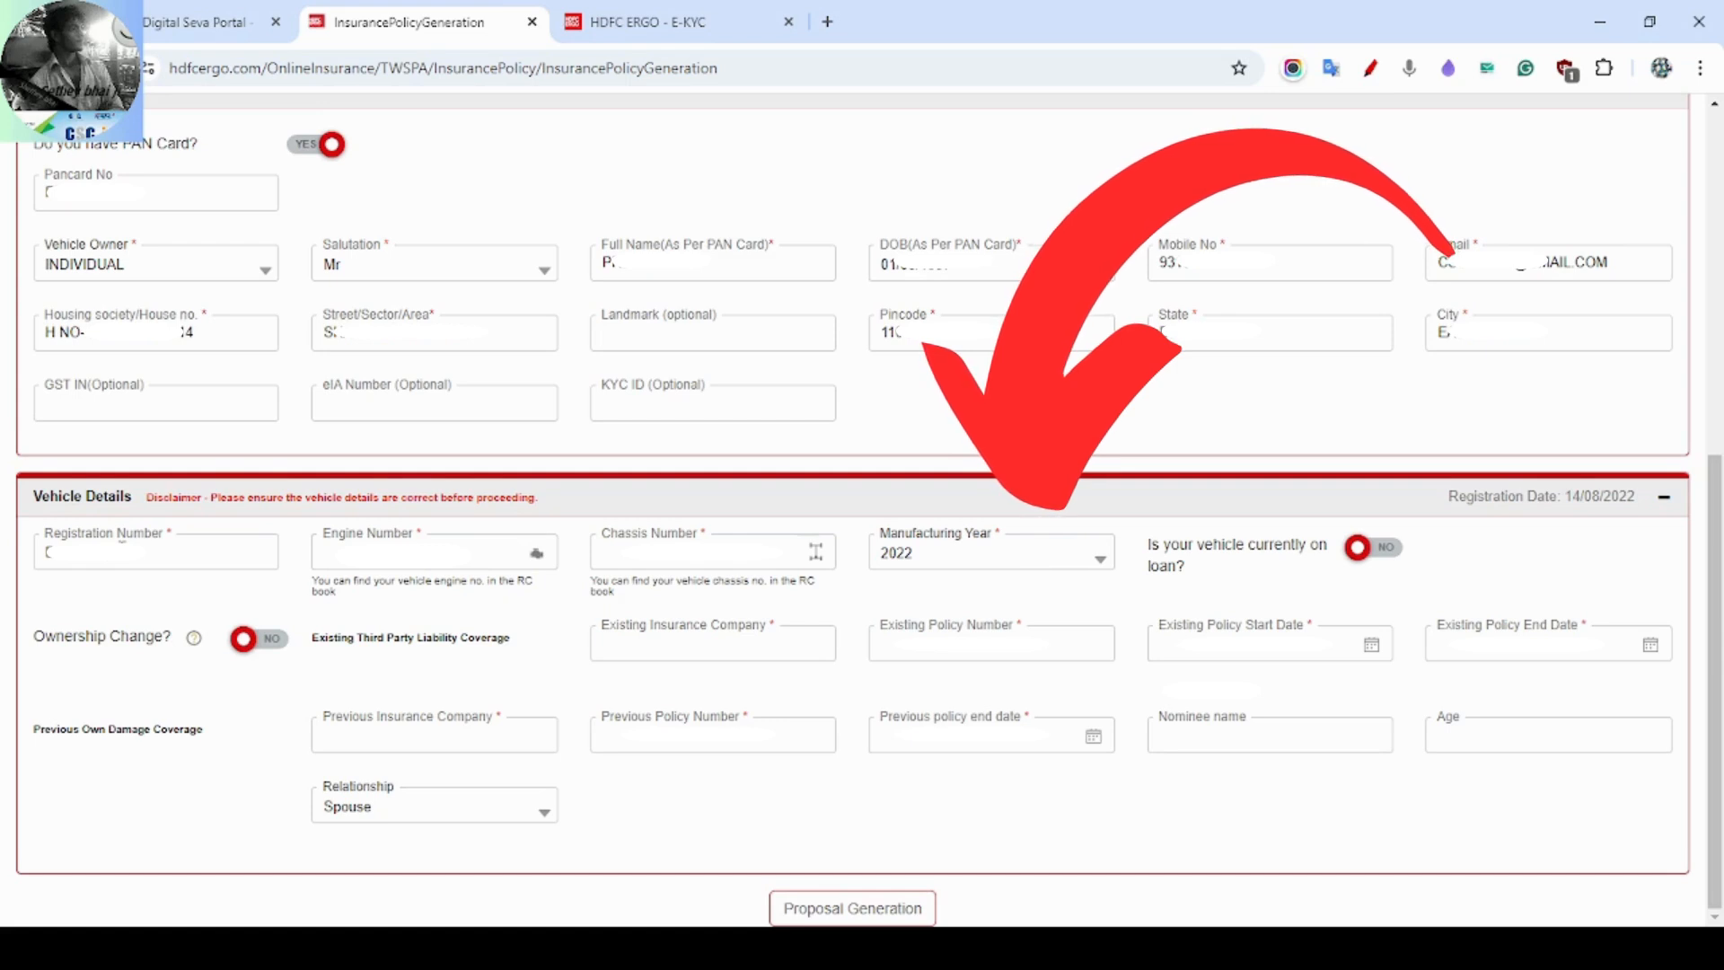
pyautogui.write('9')
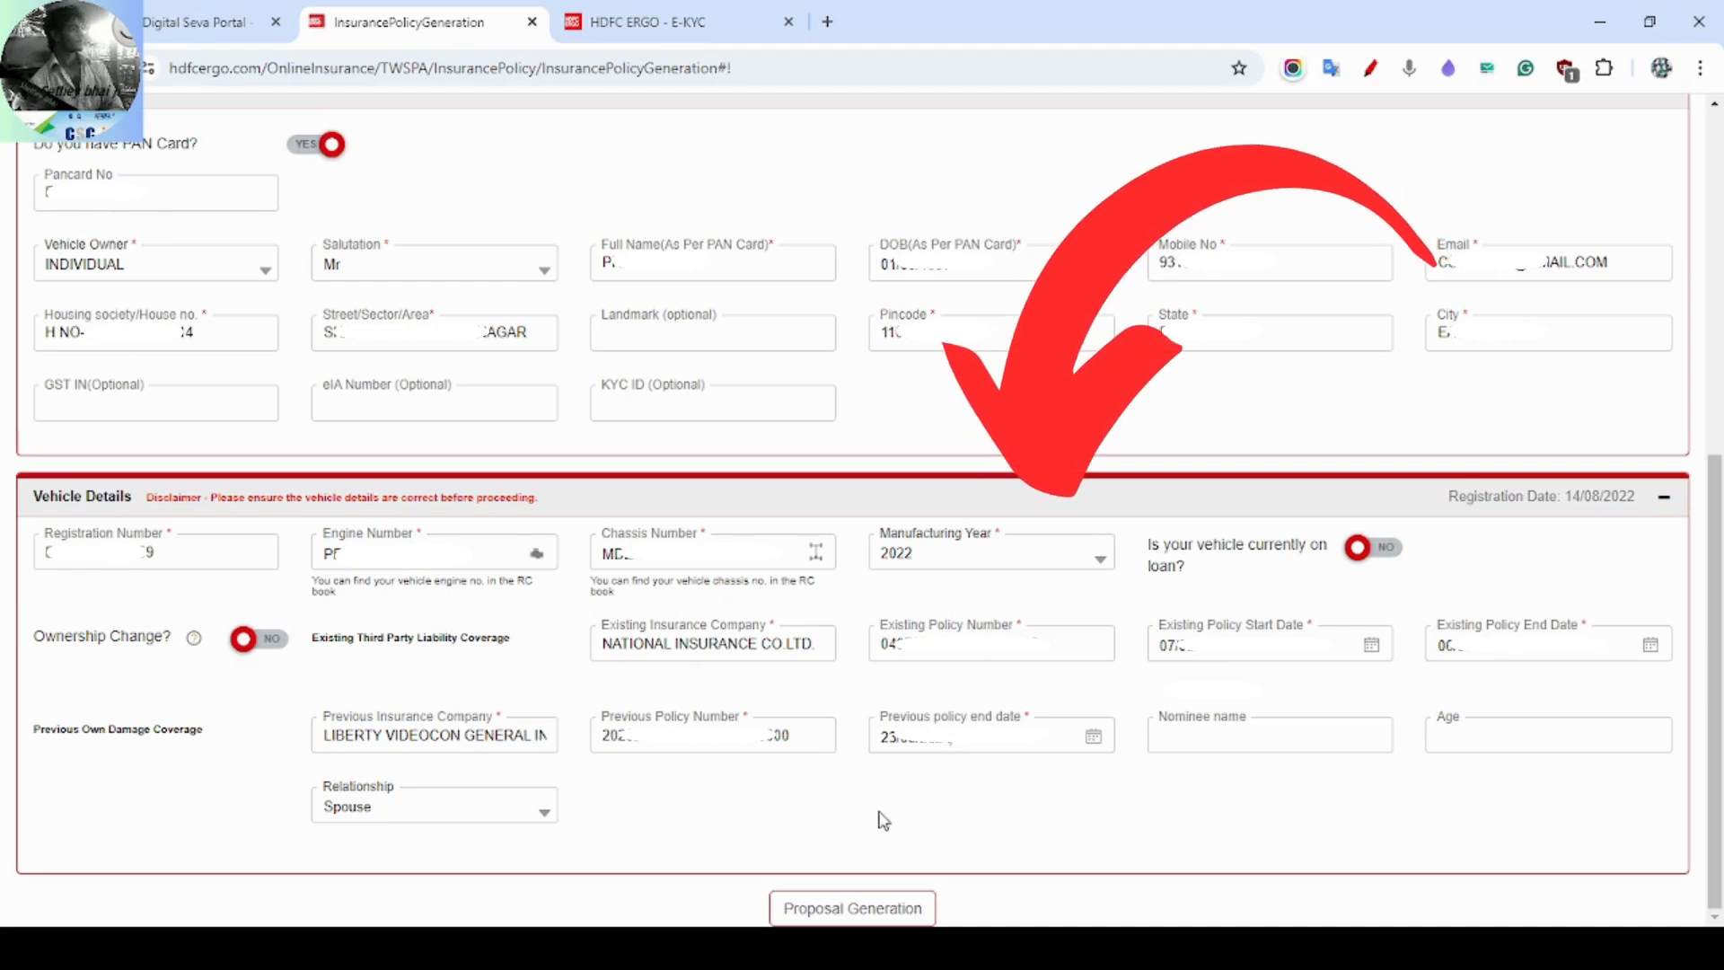
# Generate the proposal and pay the premium from the CSC wallet using the wallet password
pyautogui.click(853, 908)
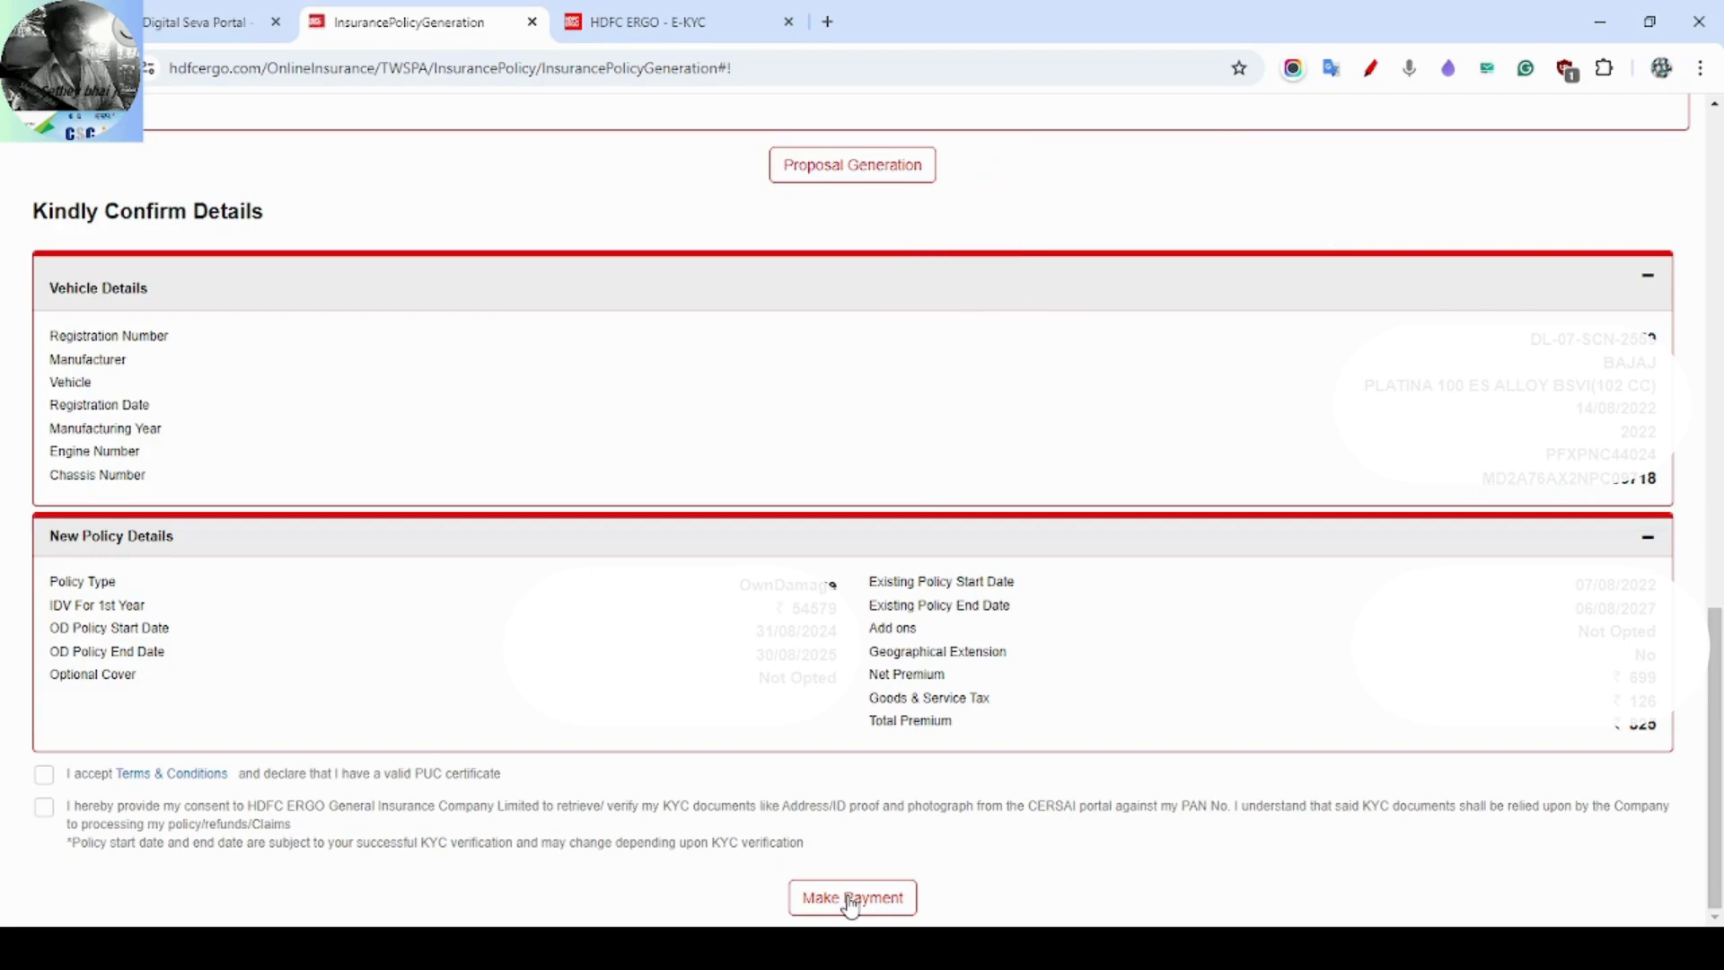
pyautogui.click(851, 898)
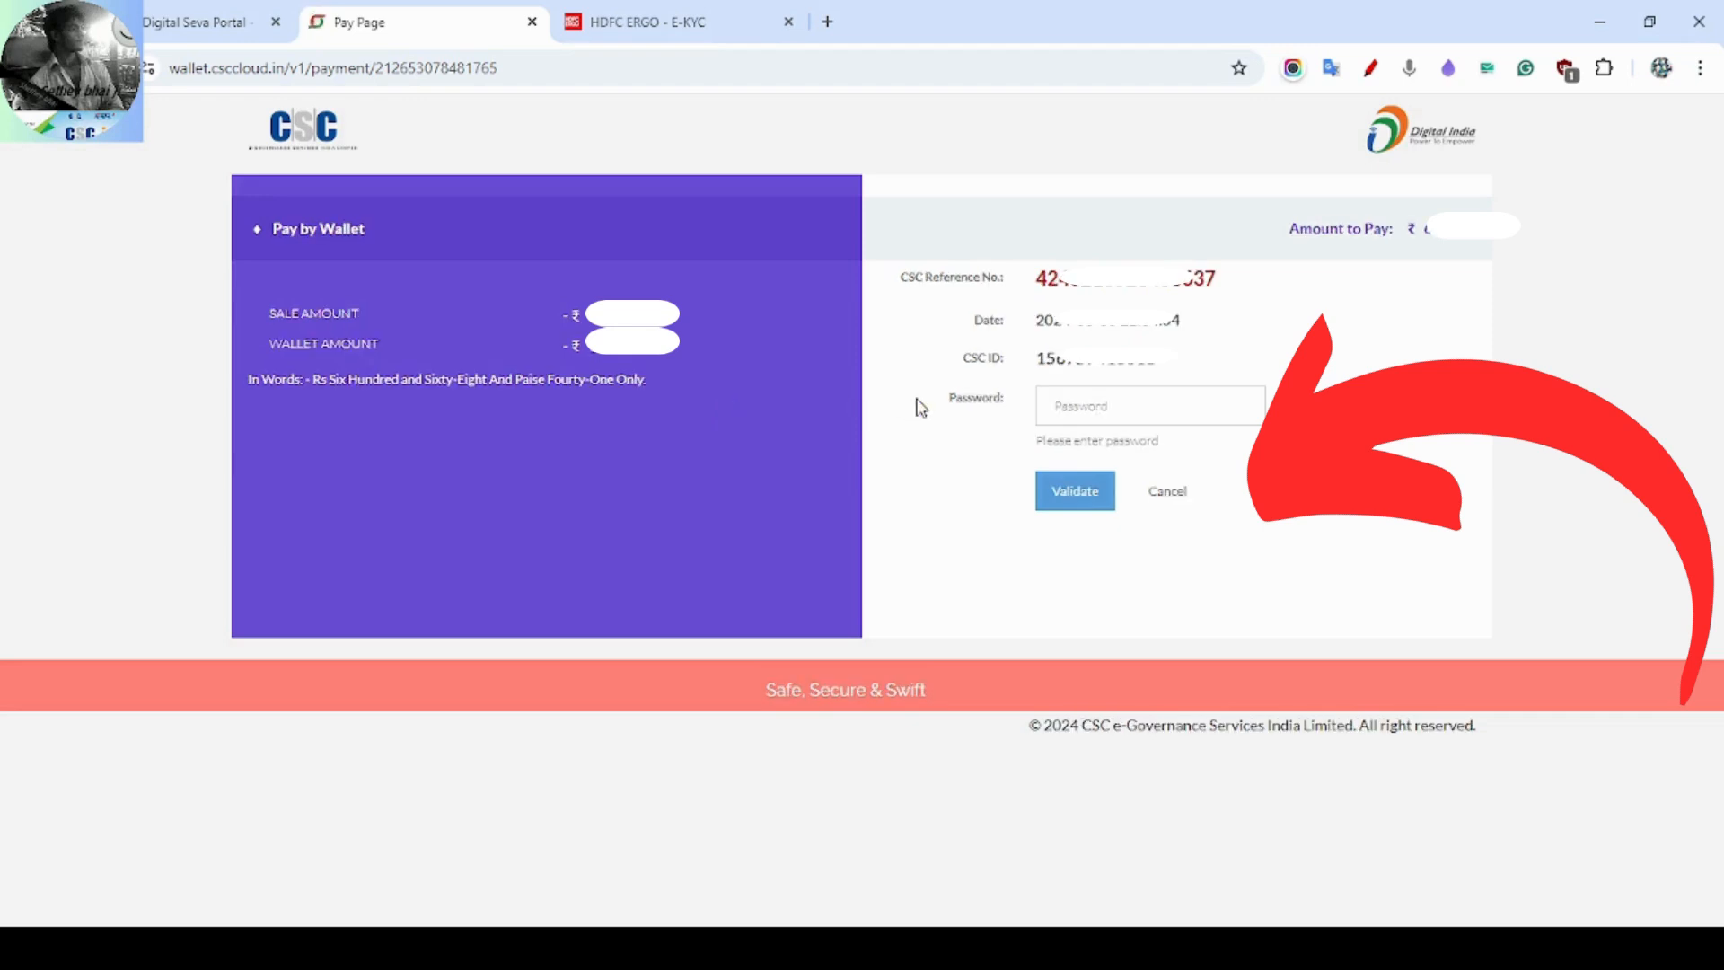
pyautogui.click(1060, 406)
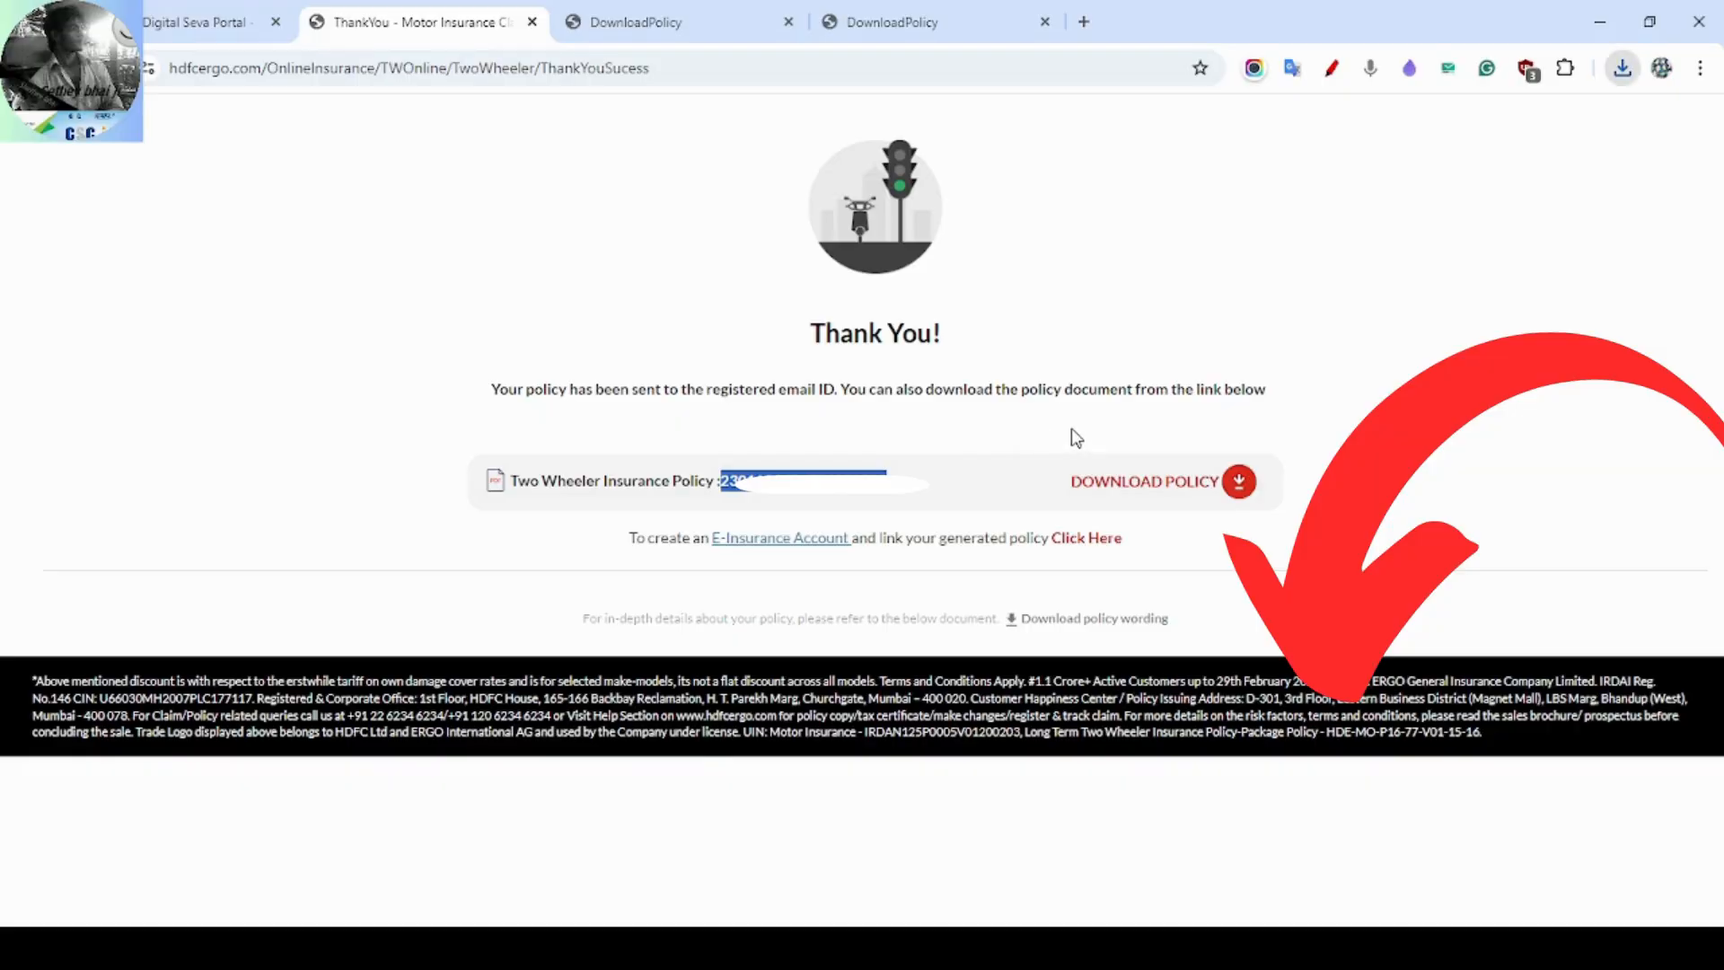
# Download the issued policy as a PDF into the INSURANCE COPY folder, named with the registration number and customer's name, and review it
pyautogui.click(1076, 439)
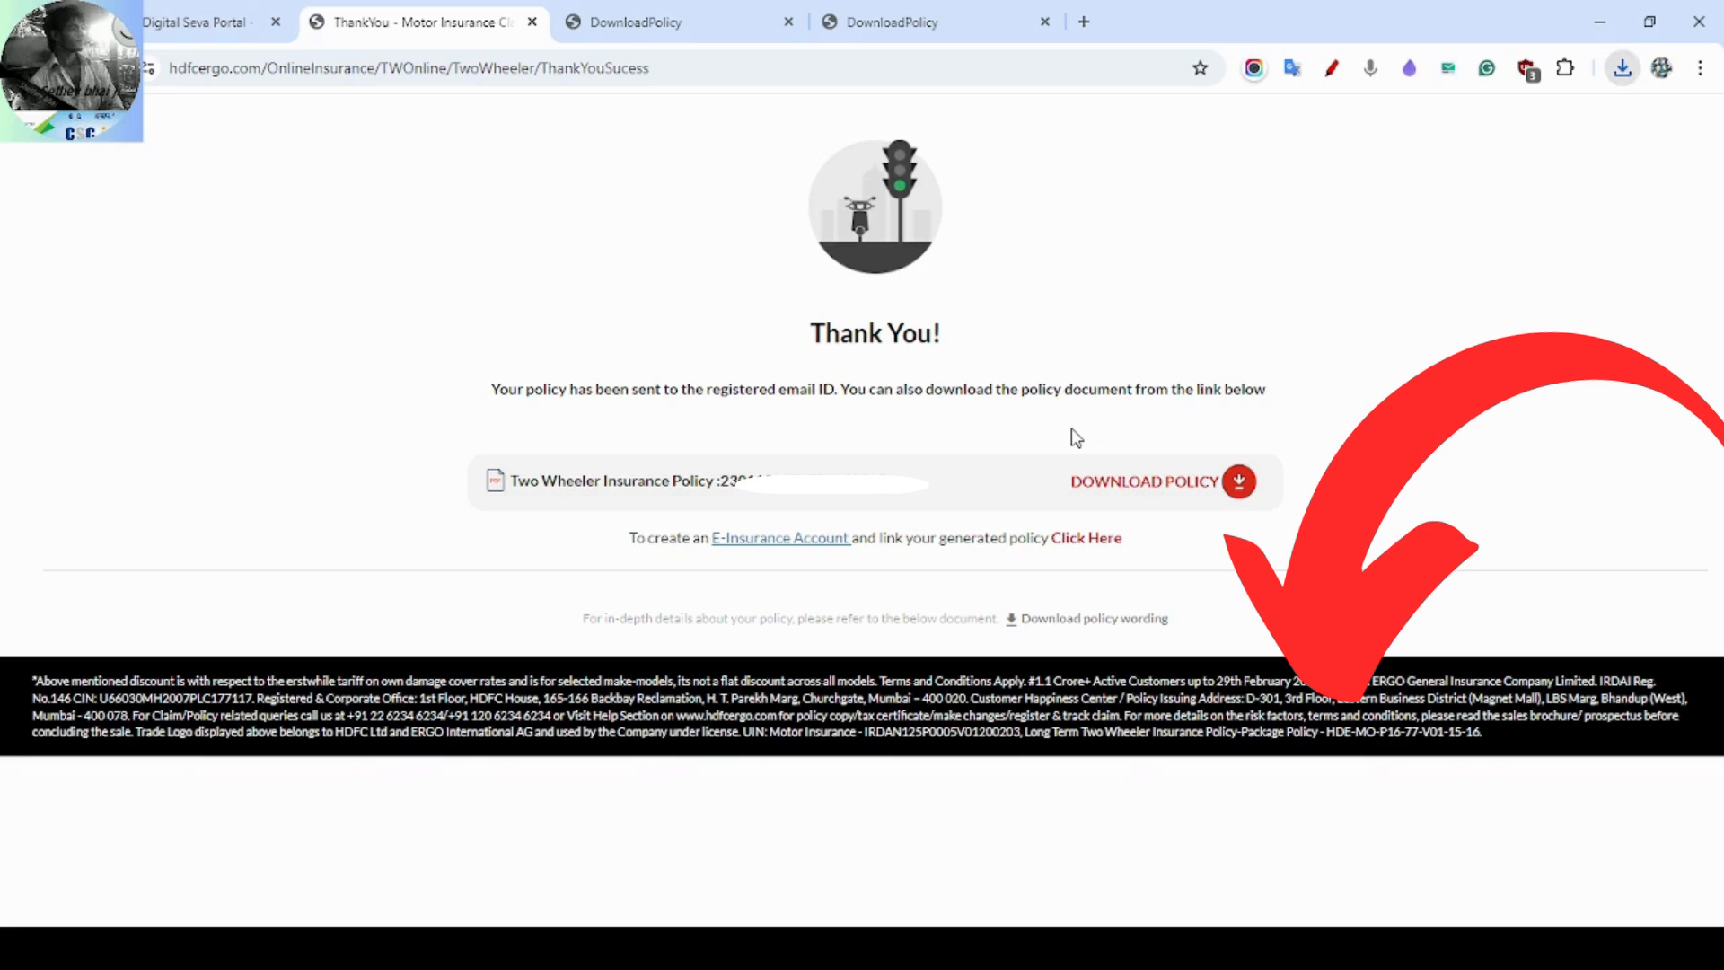
pyautogui.click(1239, 483)
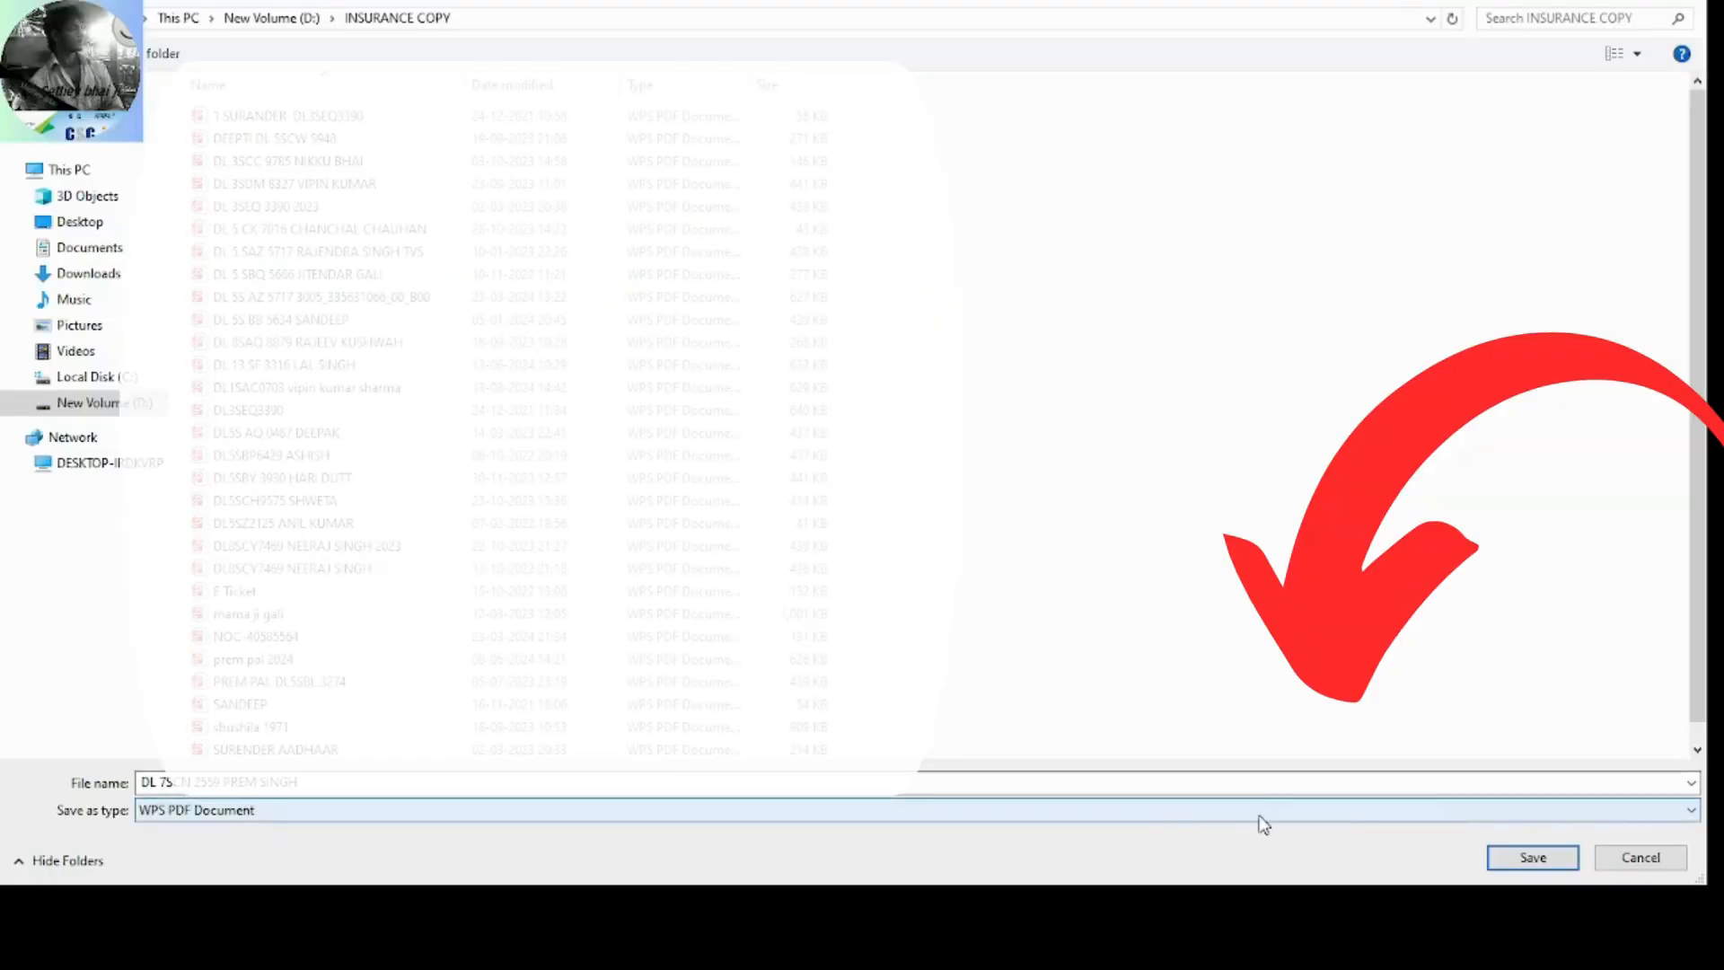
pyautogui.click(1506, 856)
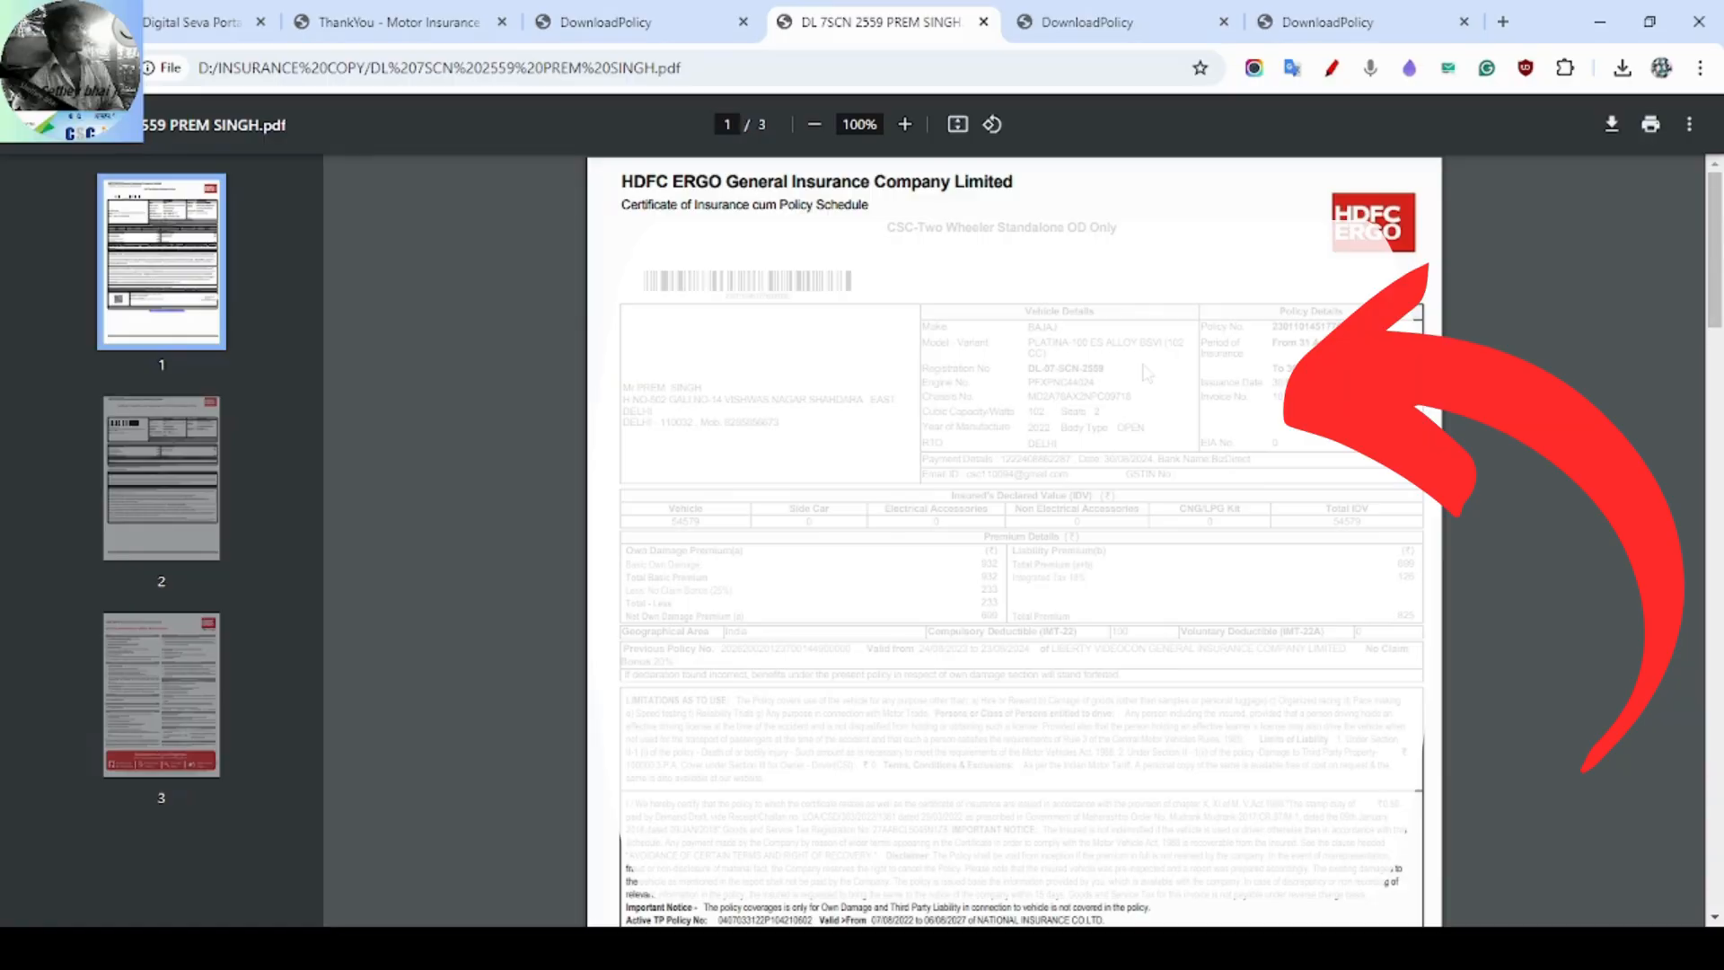
pyautogui.scroll(-1, 1146, 372)
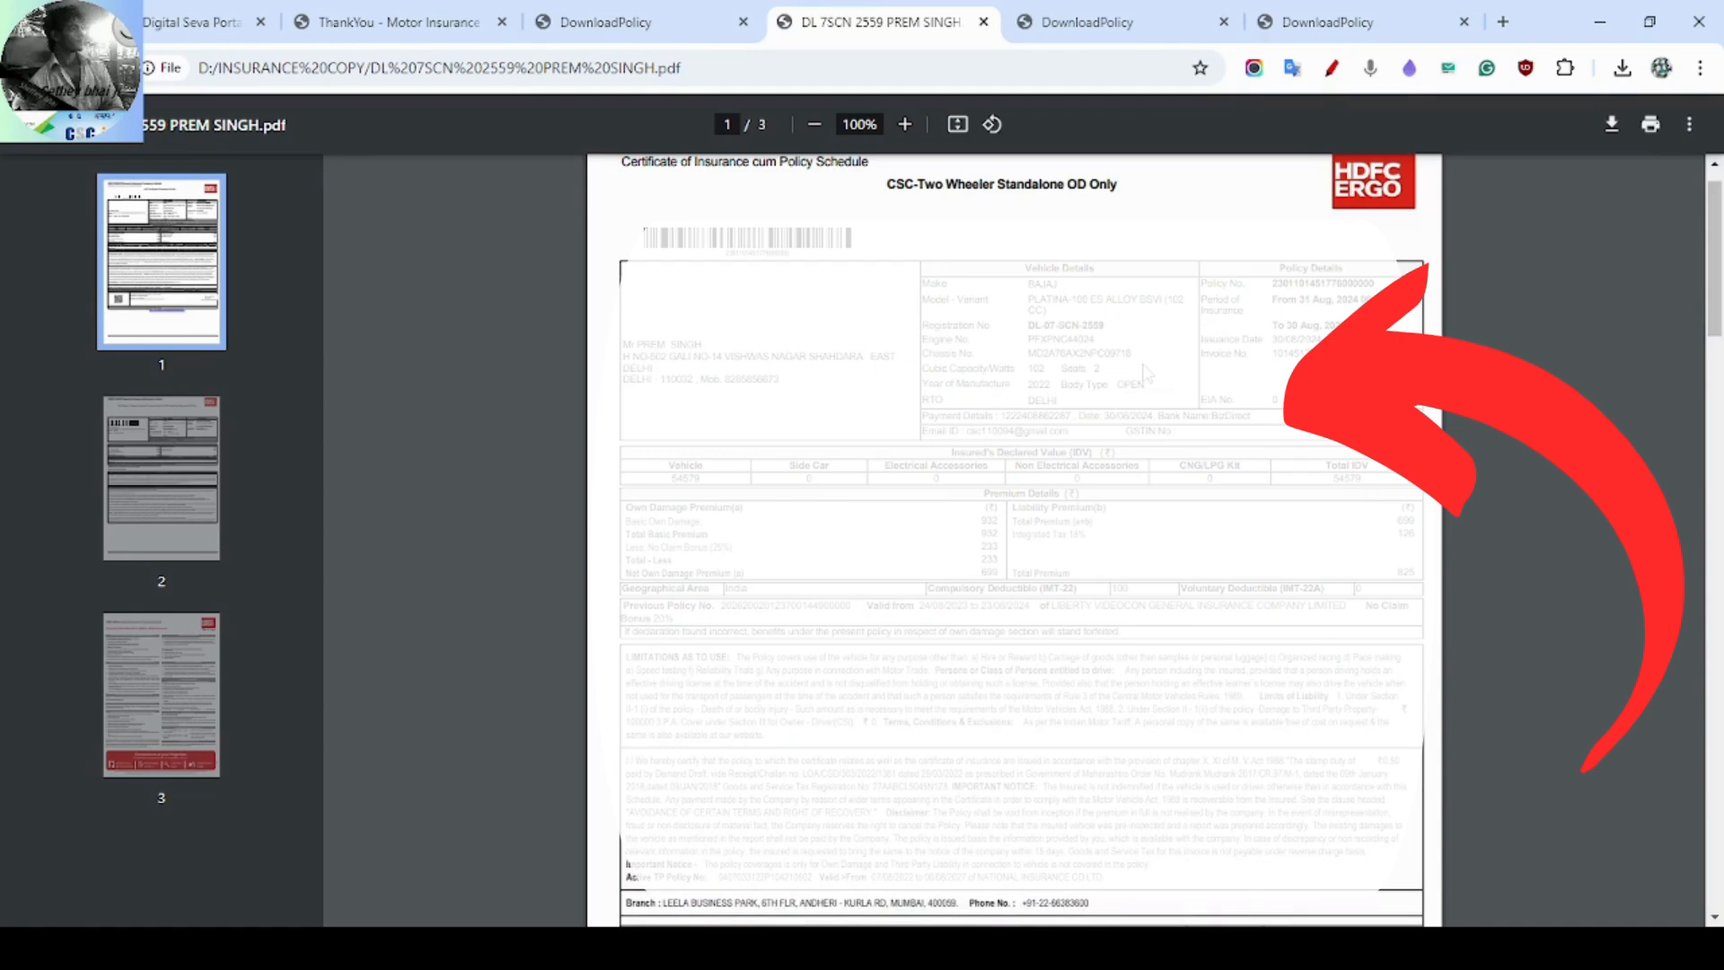
# Examine the vehicle, premium and previous policy details in the policy certificate and the proposal form on the PDF's second page
pyautogui.scroll(-1, 1147, 373)
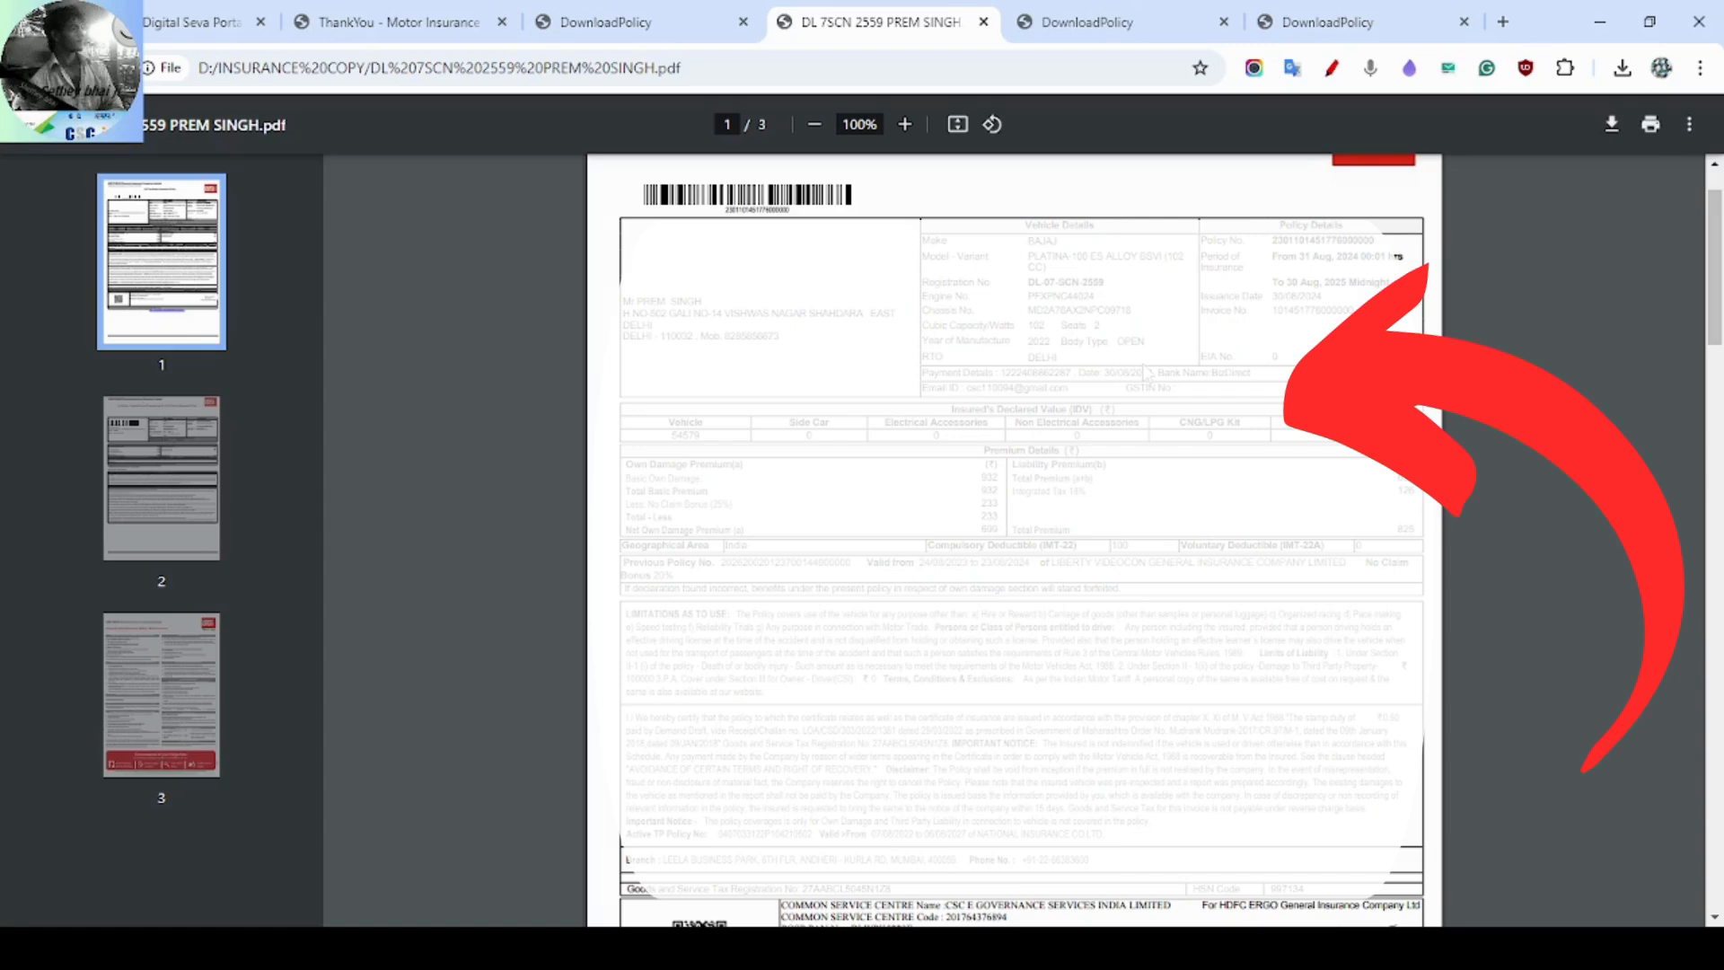
pyautogui.scroll(-4, 1147, 372)
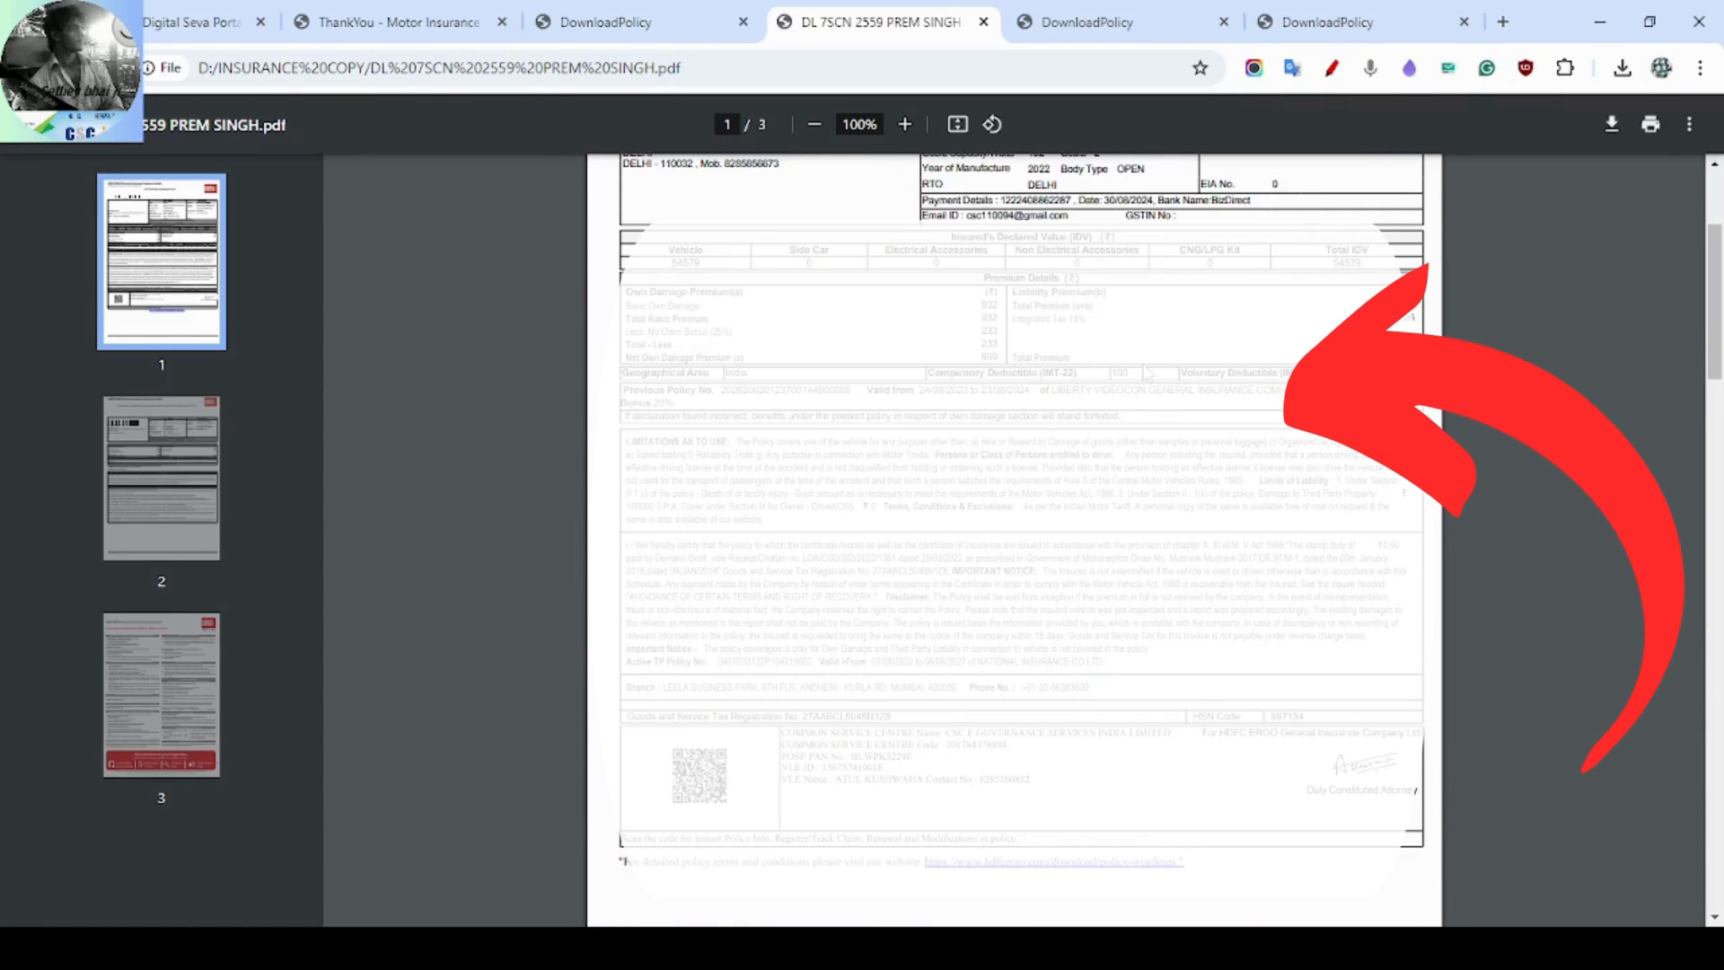
pyautogui.scroll(2, 1147, 372)
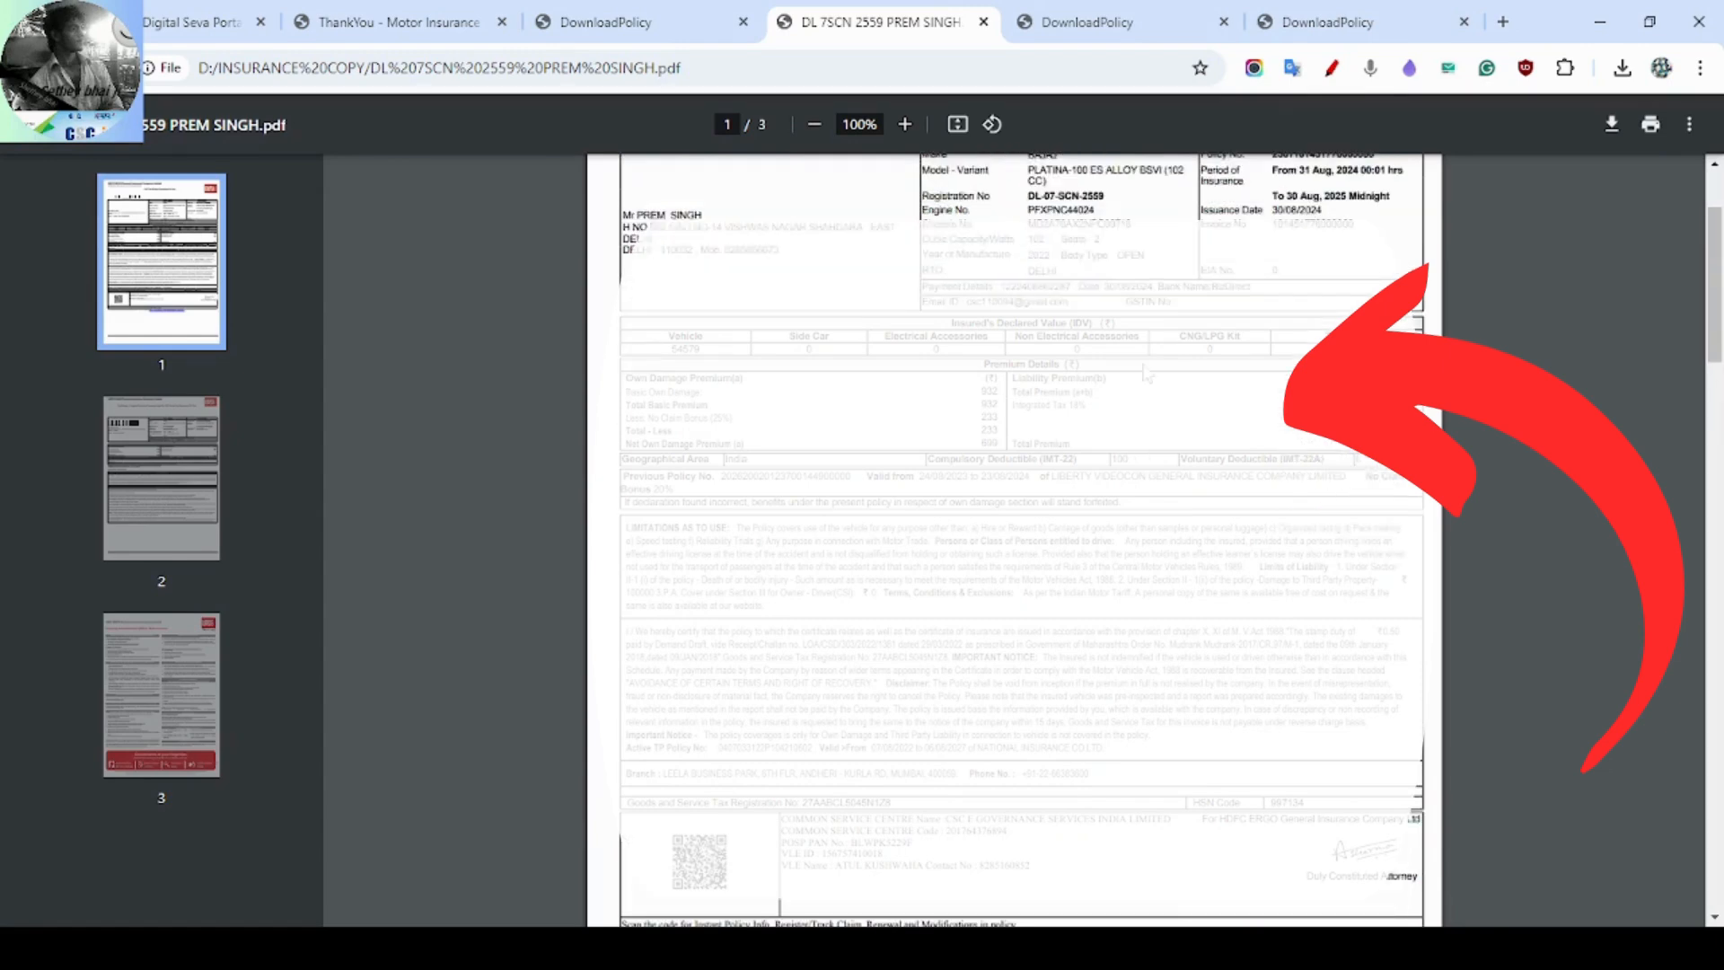
pyautogui.scroll(3, 1147, 373)
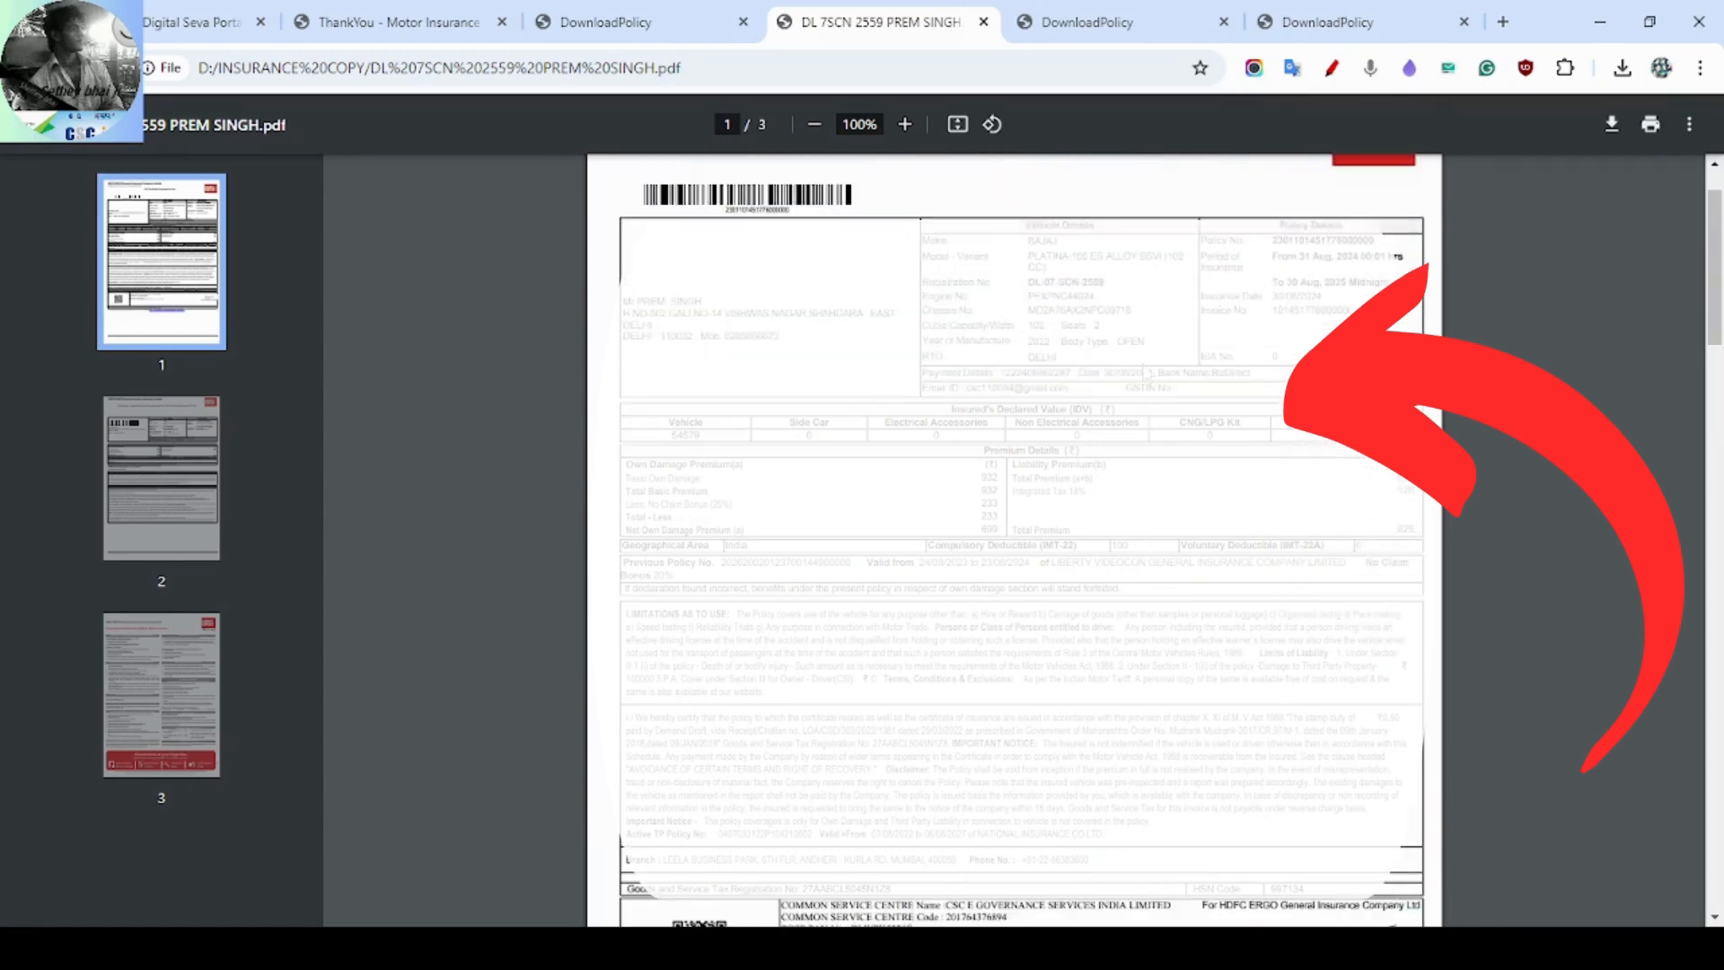
pyautogui.scroll(1, 1147, 373)
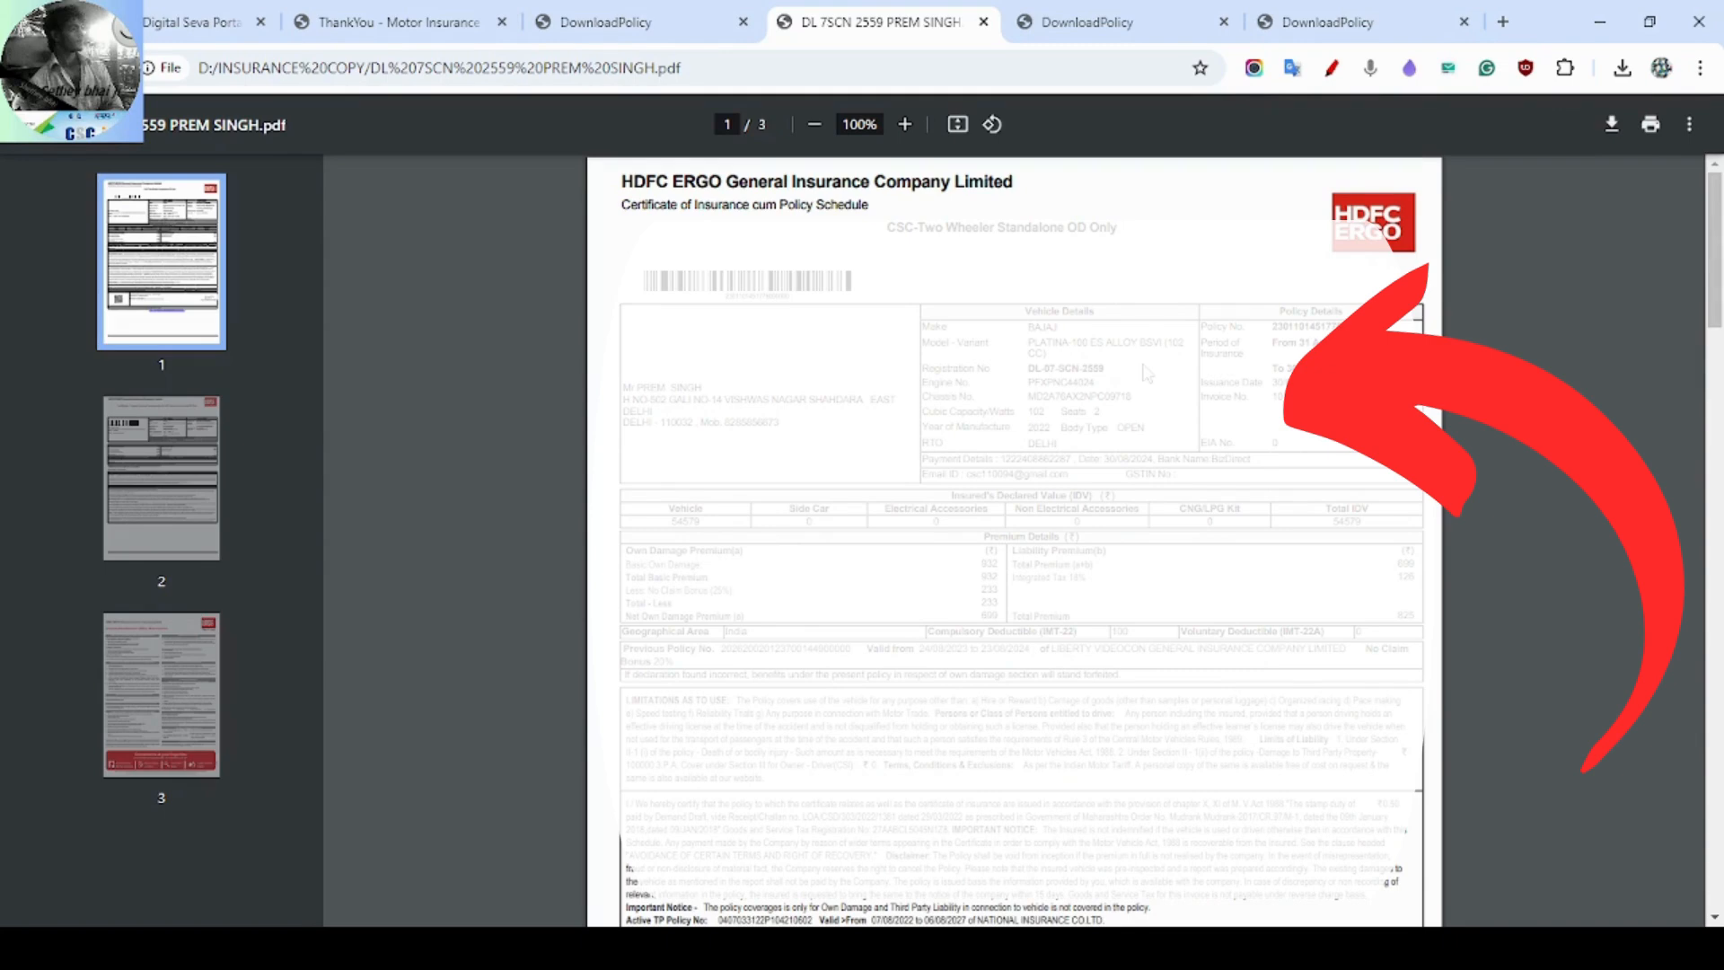
pyautogui.scroll(-2, 1147, 373)
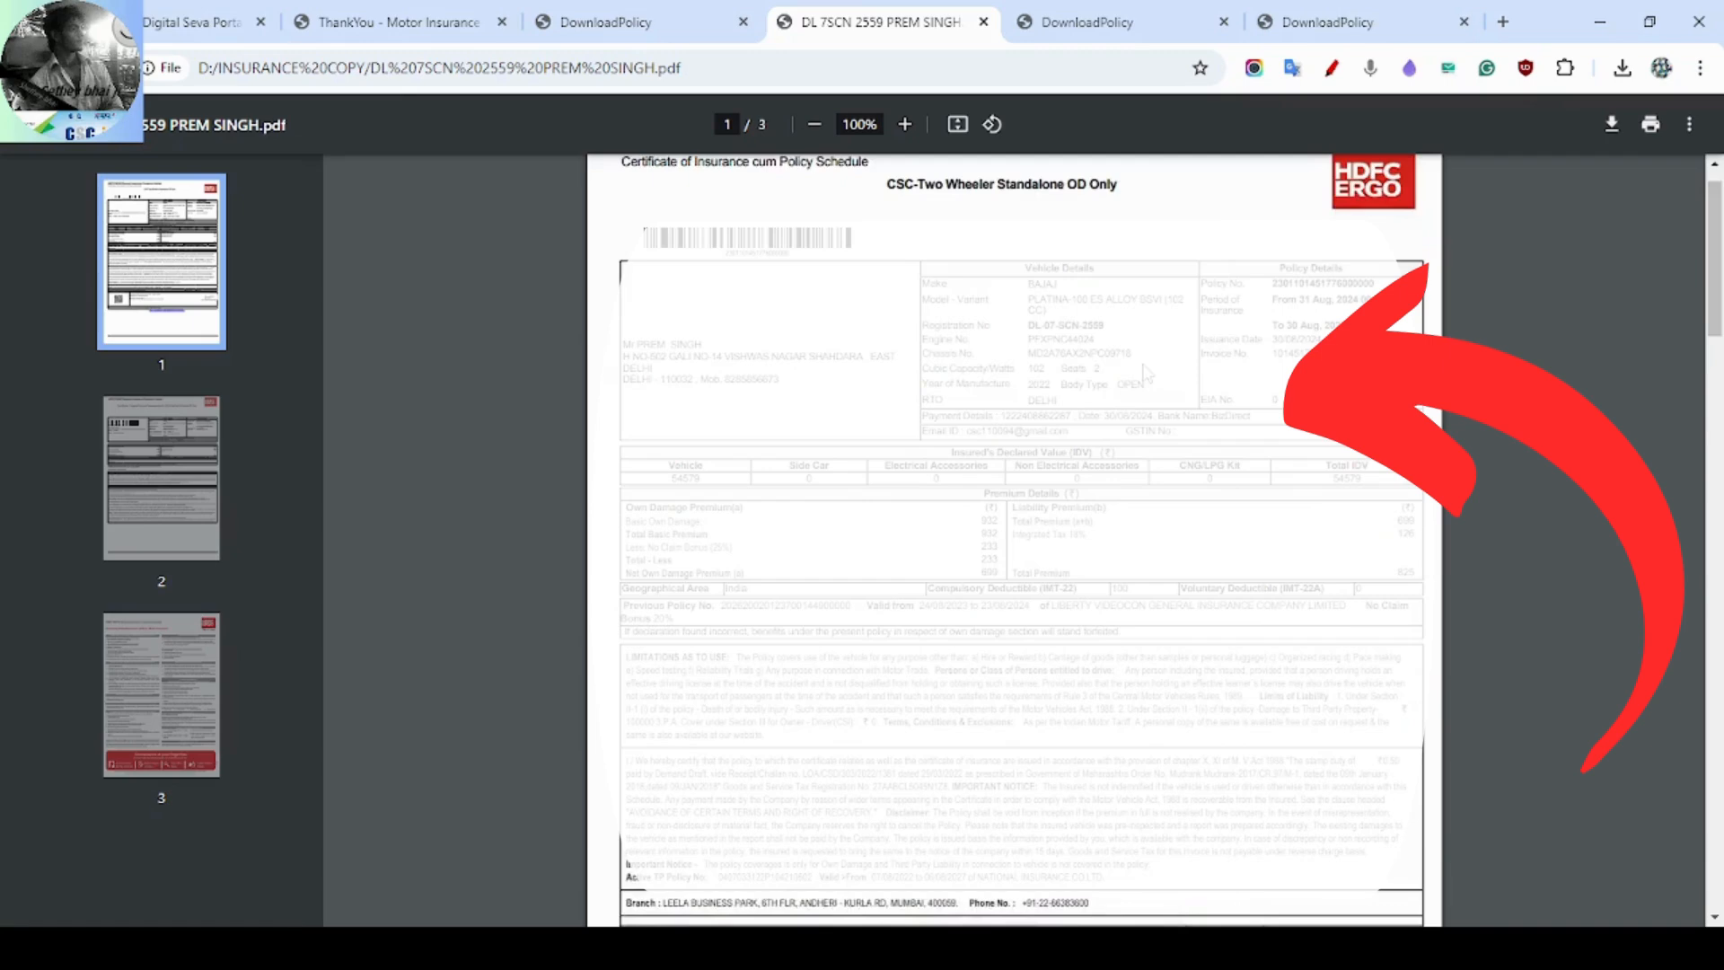
pyautogui.scroll(-4, 1149, 374)
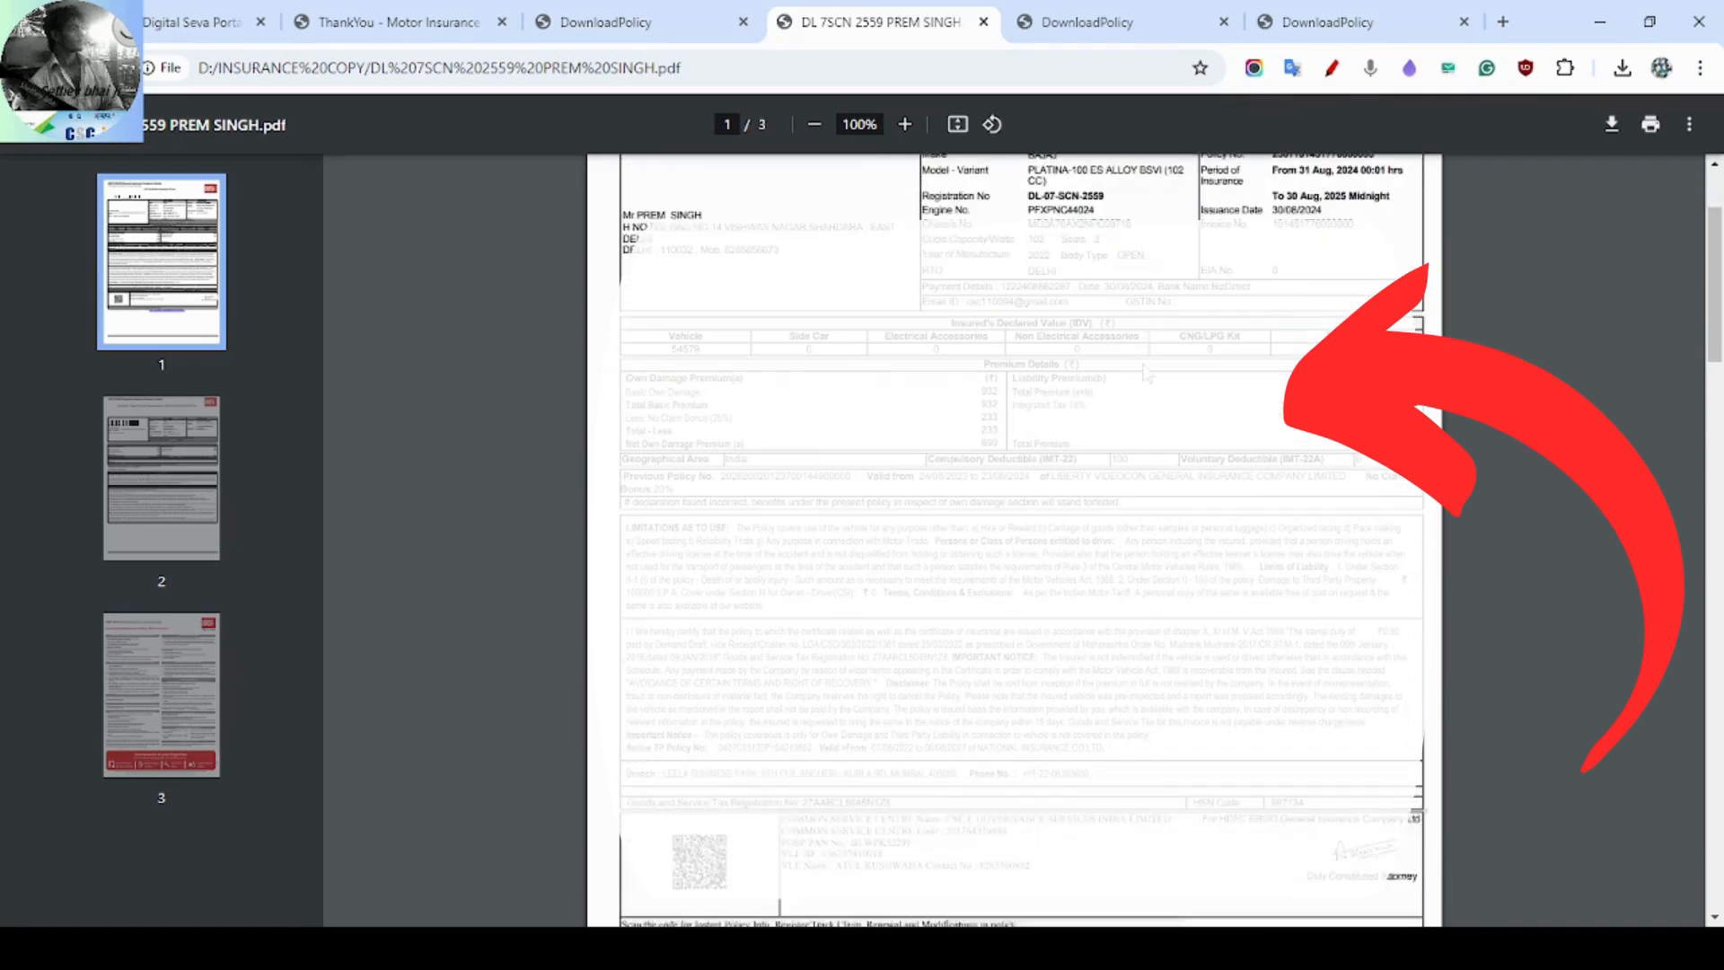
pyautogui.scroll(-3, 1149, 374)
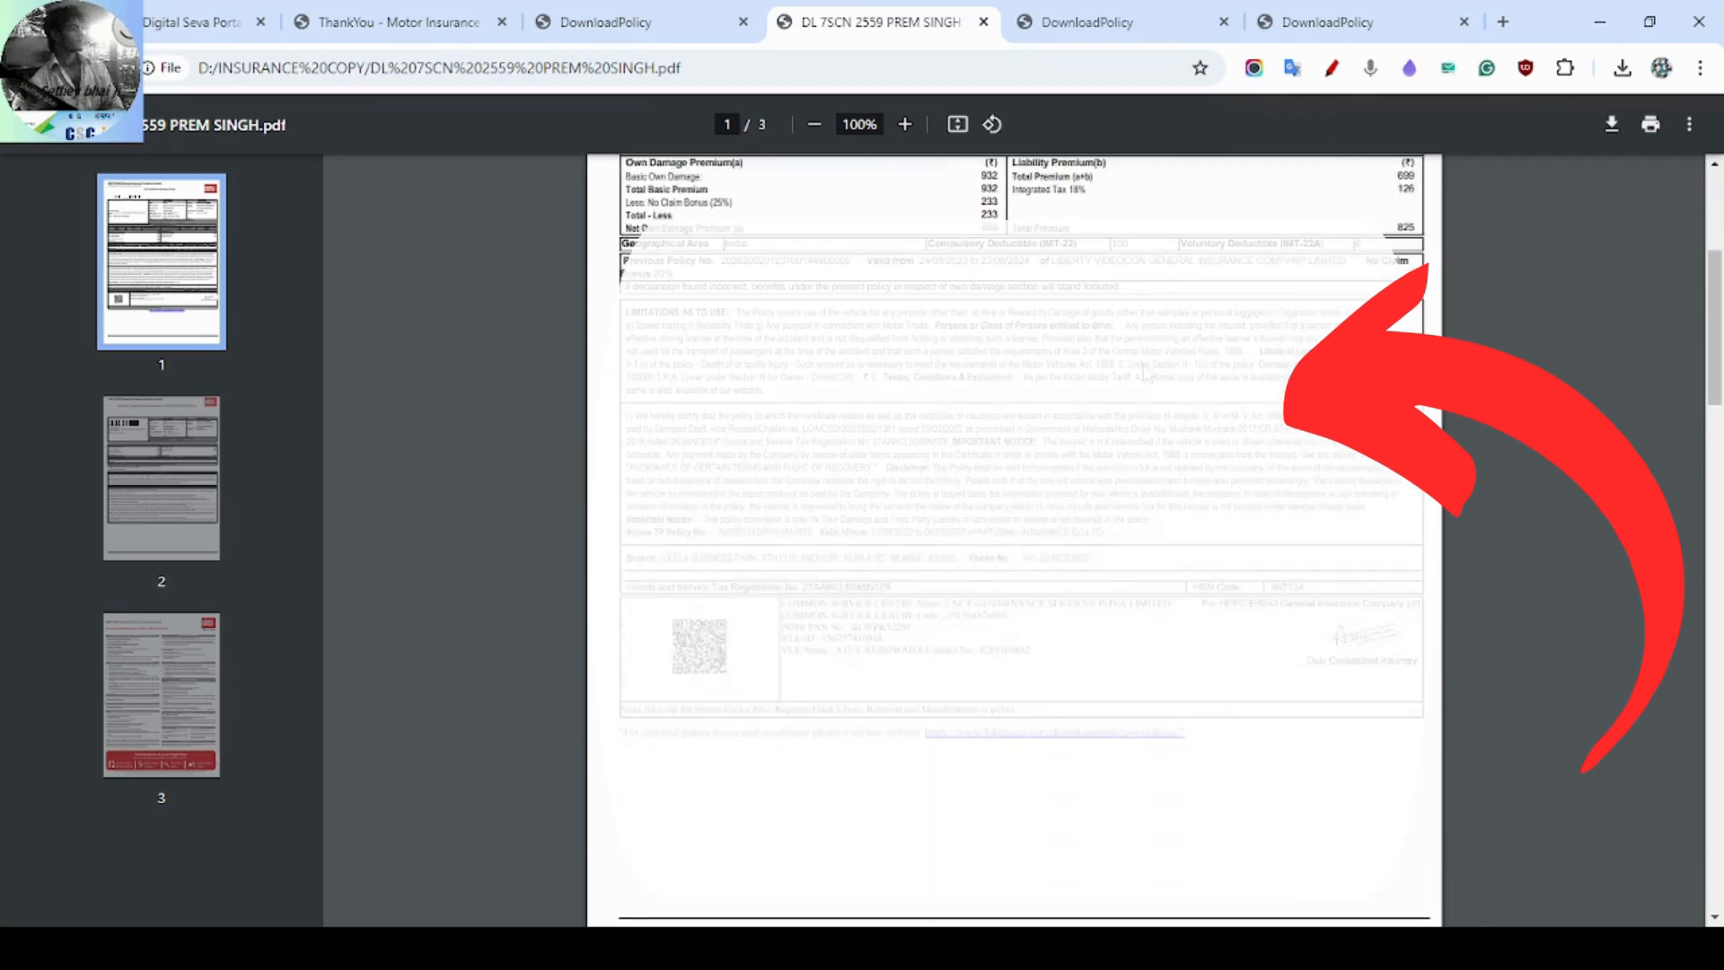
pyautogui.scroll(-8, 1146, 372)
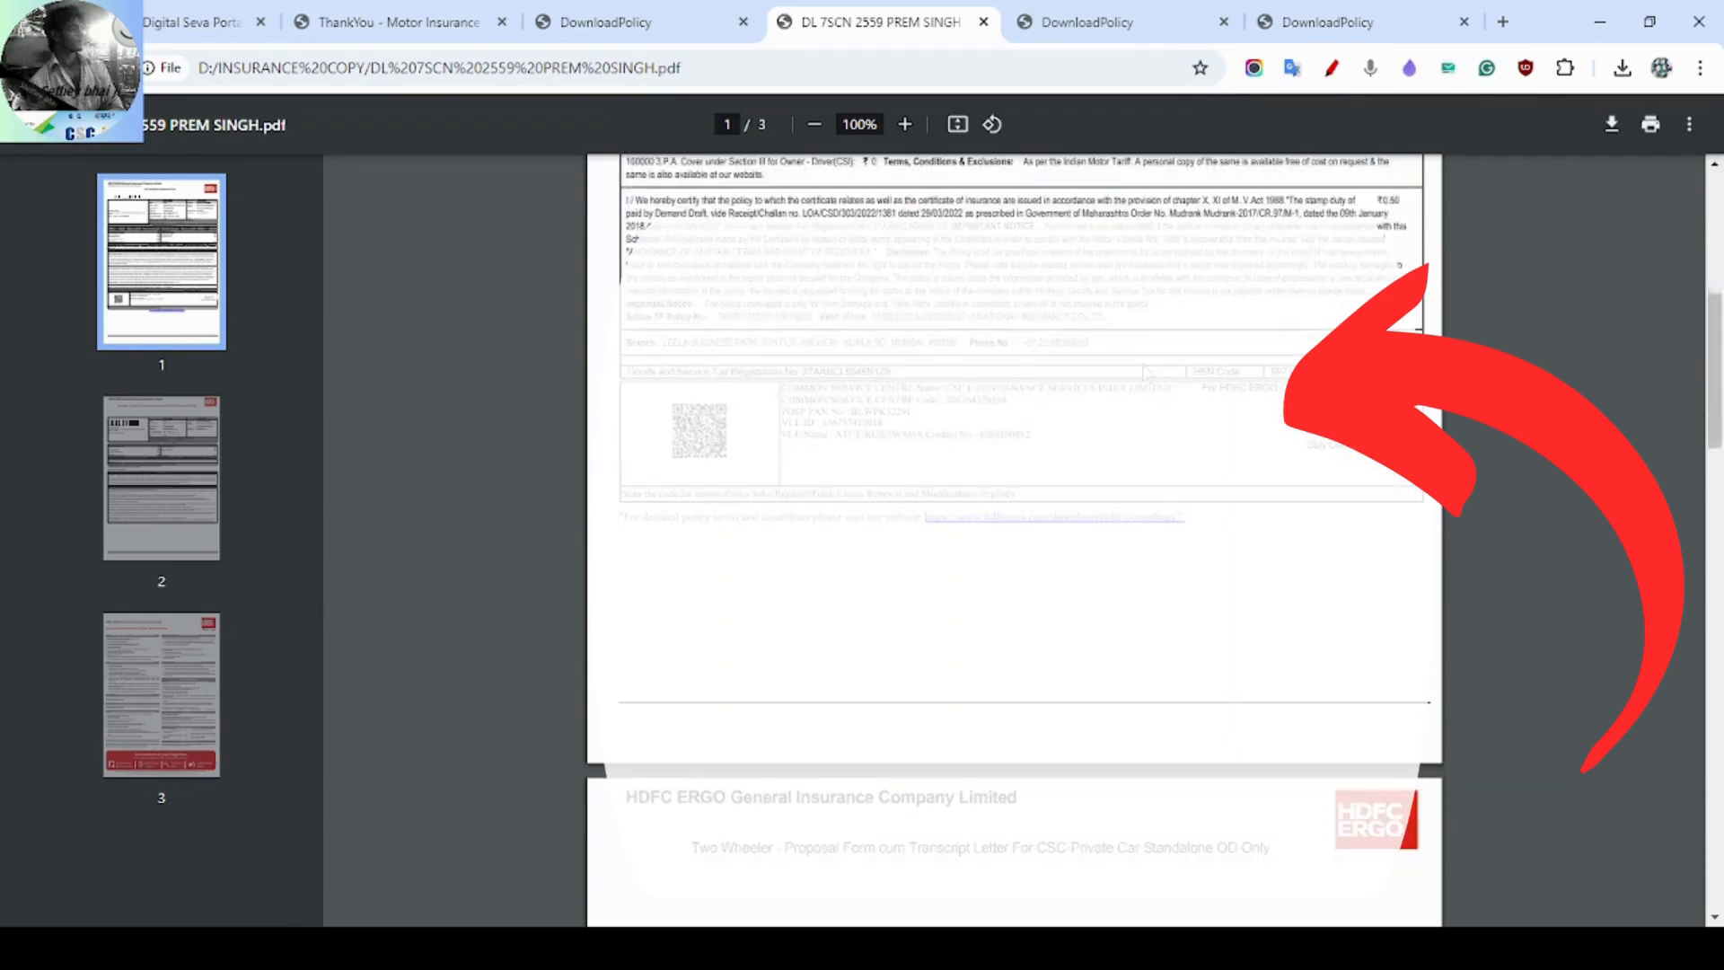
pyautogui.scroll(-12, 1147, 373)
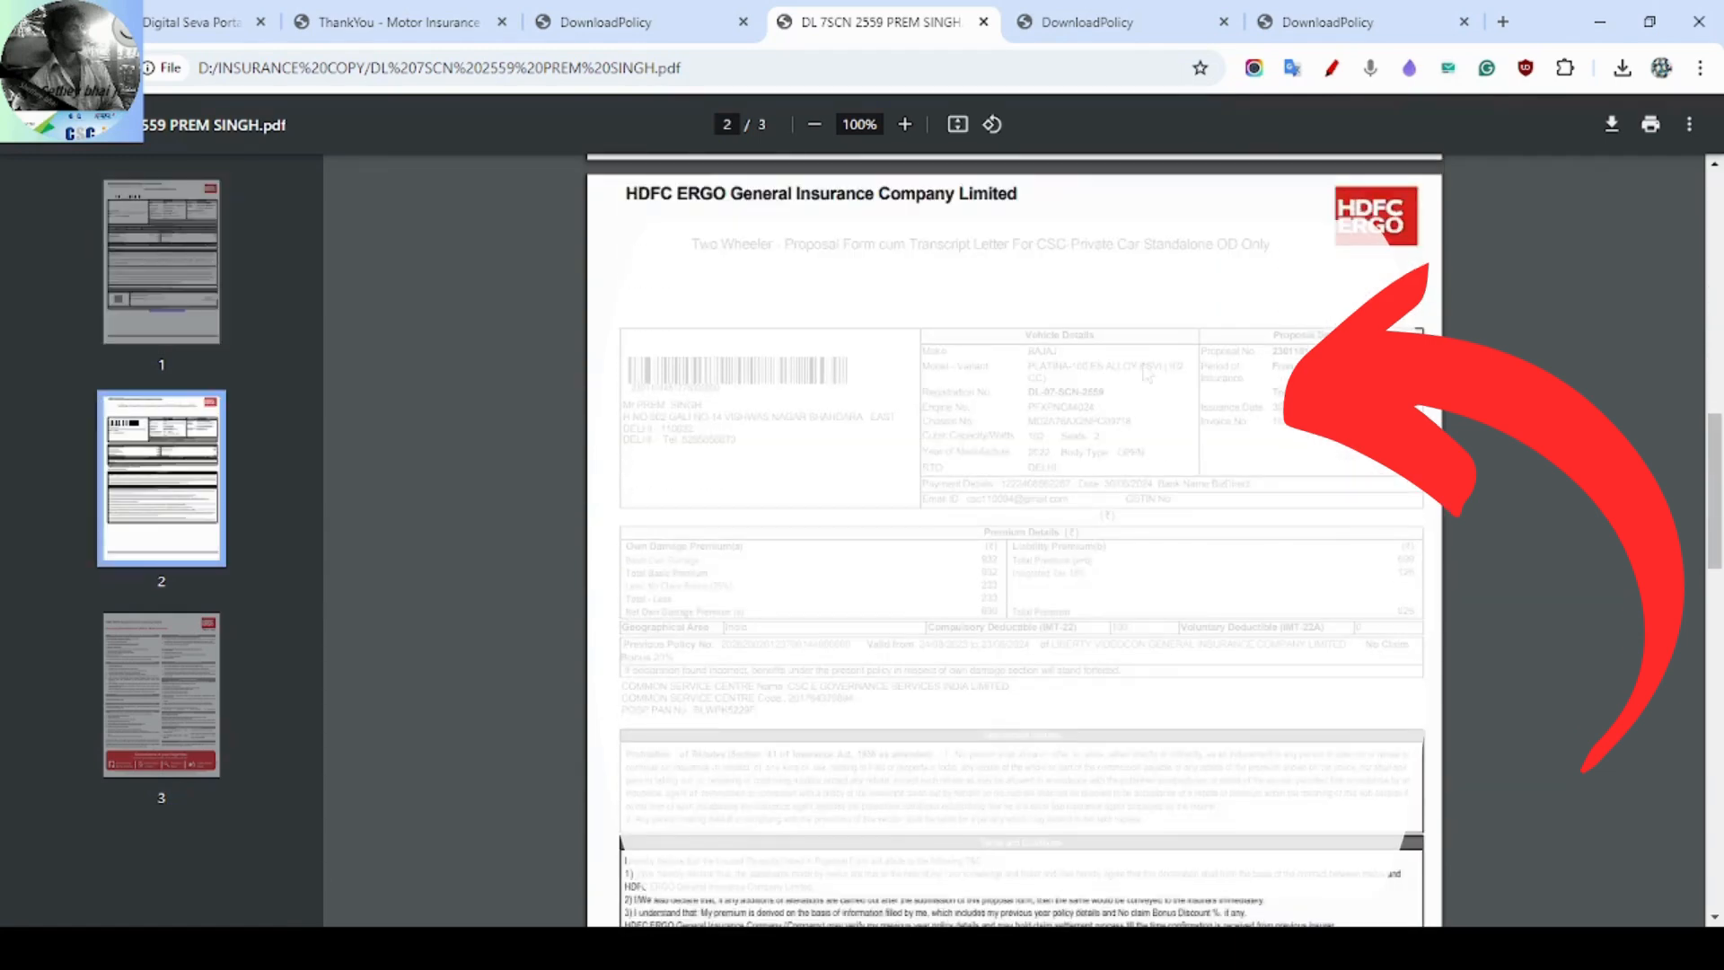
pyautogui.scroll(-2, 1150, 368)
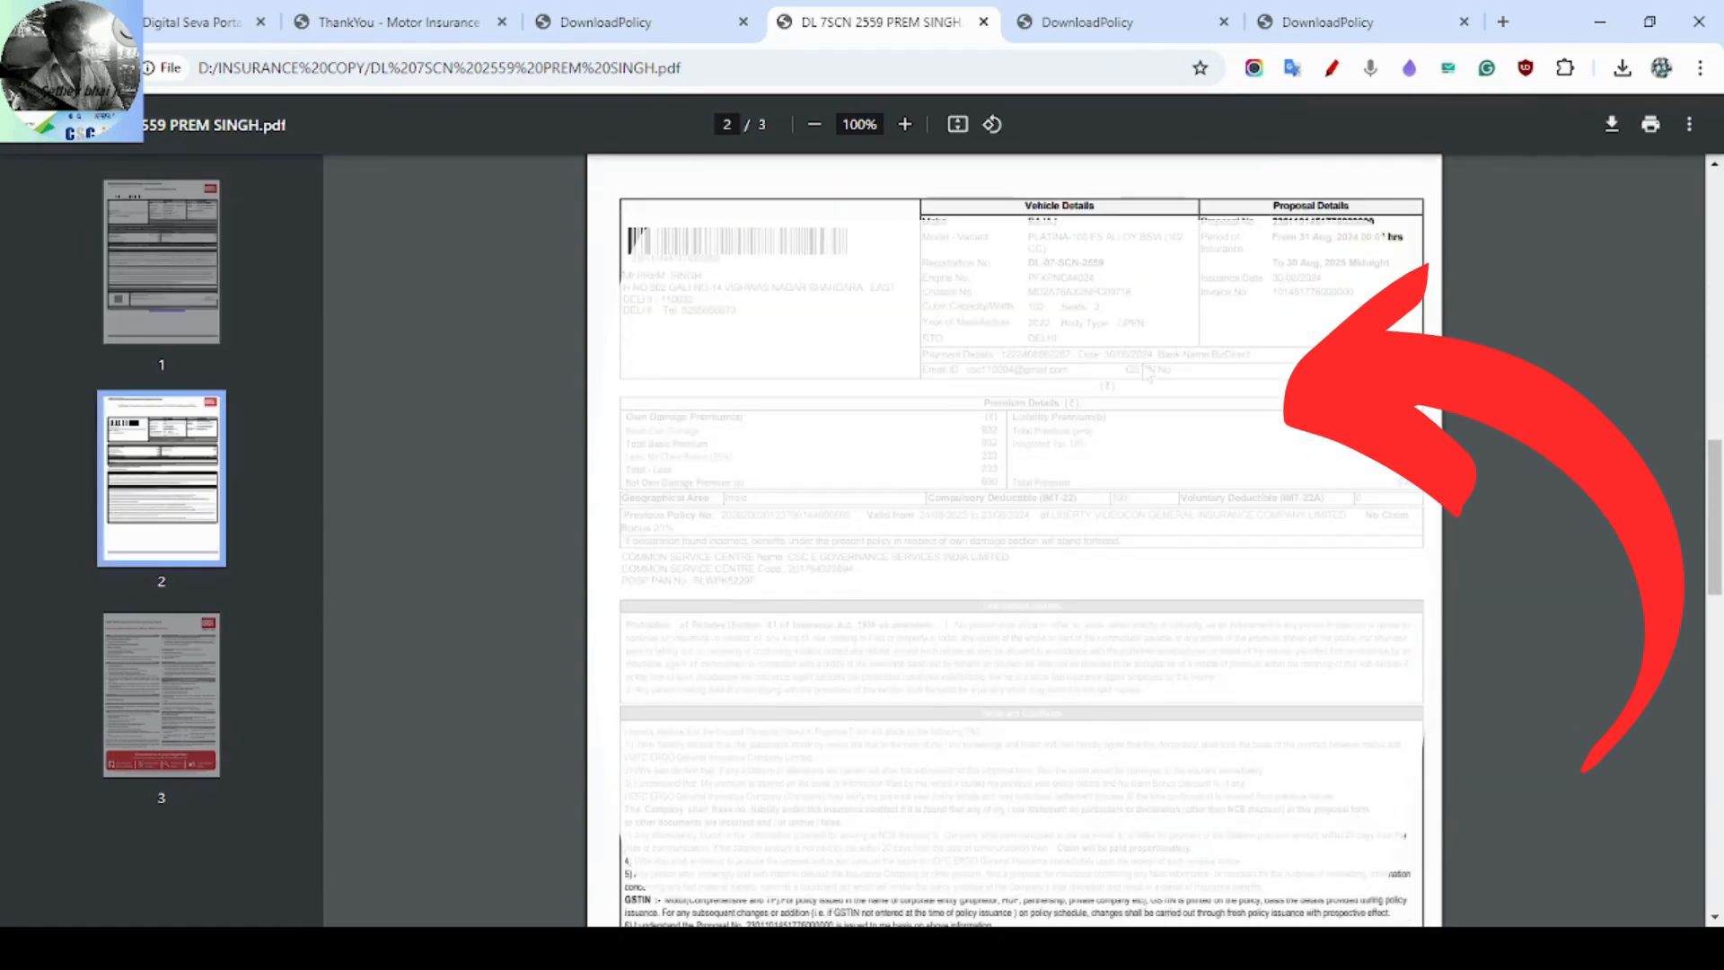